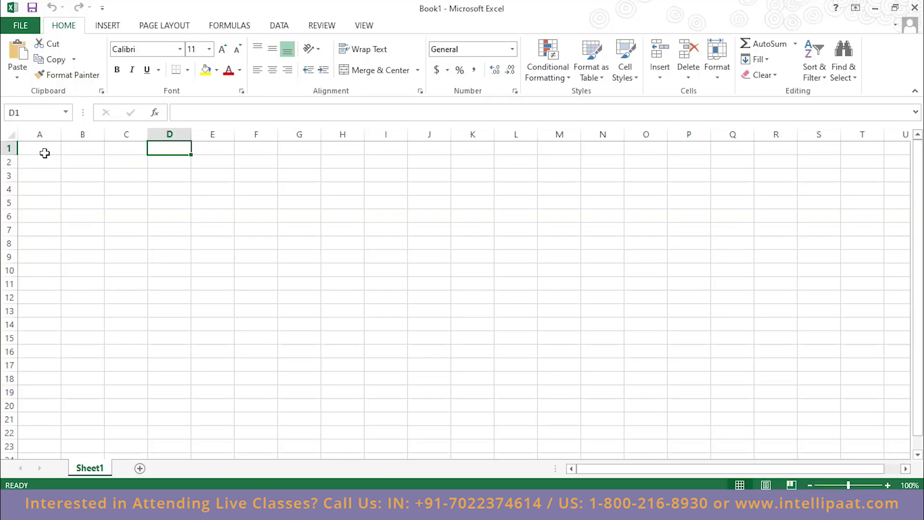
left_click(41, 150)
left_click(78, 149)
left_click(130, 149)
left_click(168, 150)
left_click(219, 161)
left_click(205, 191)
left_click(63, 186)
left_click(51, 164)
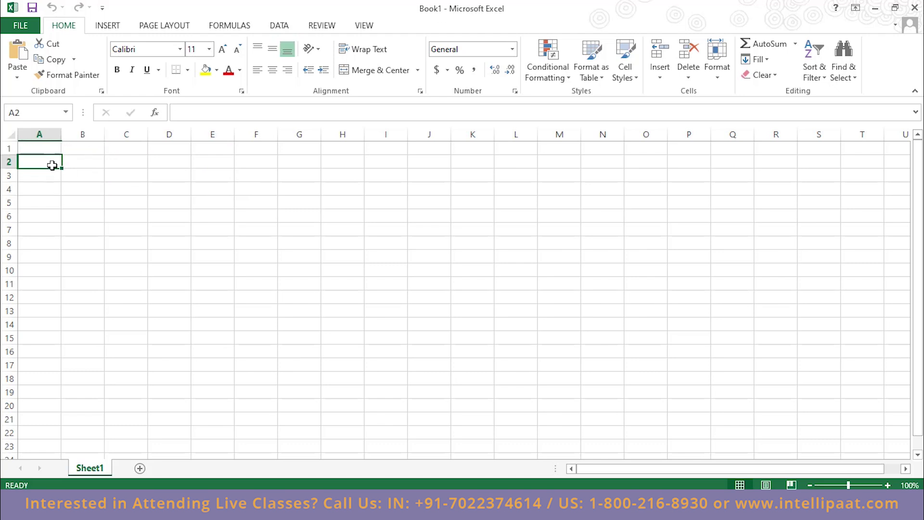
left_click(47, 151)
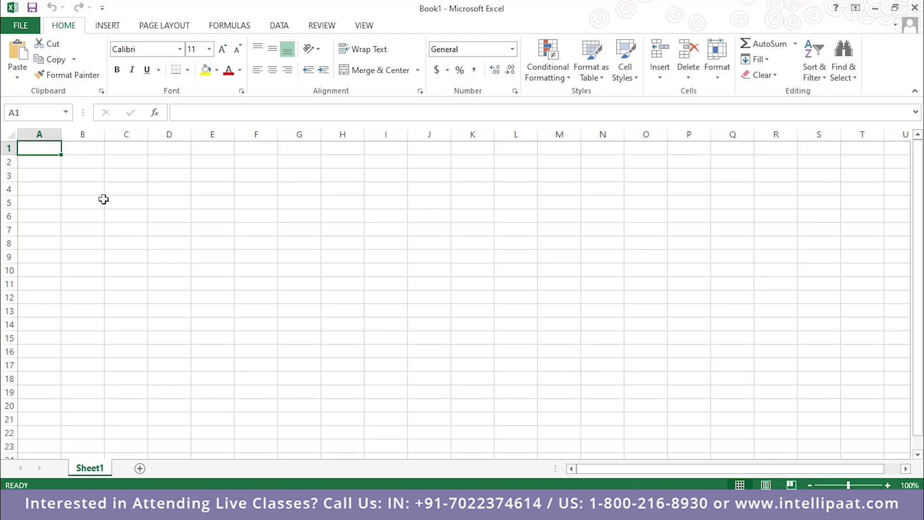
Add three new worksheets to the workbook, view Sheet2, and return to Sheet1
left_click(139, 469)
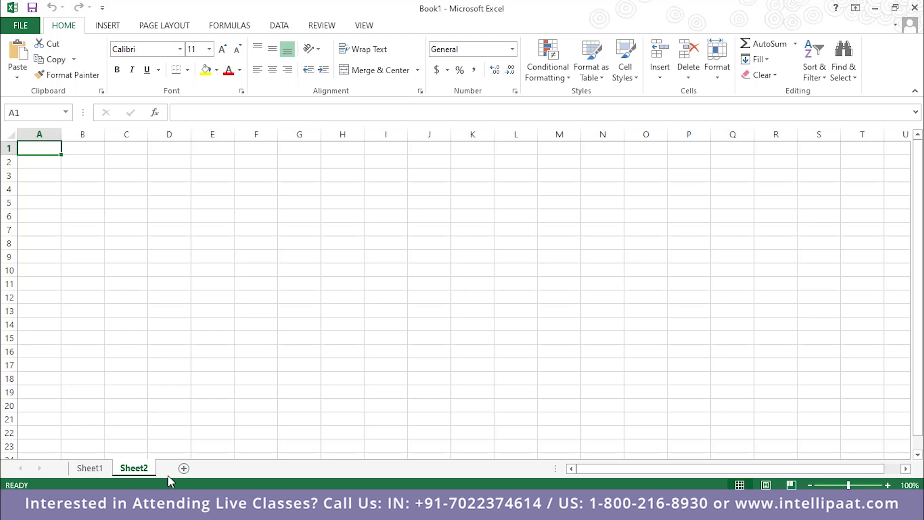
left_click(208, 468)
left_click(228, 468)
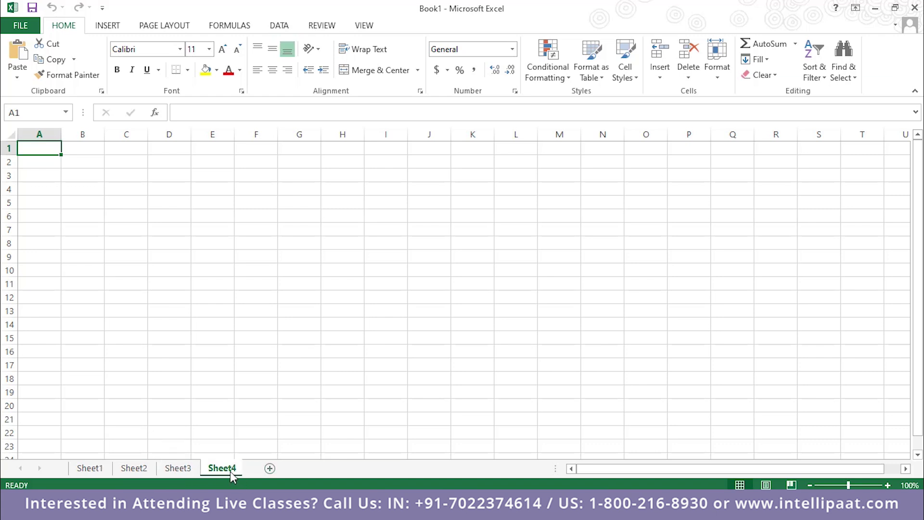
left_click(137, 468)
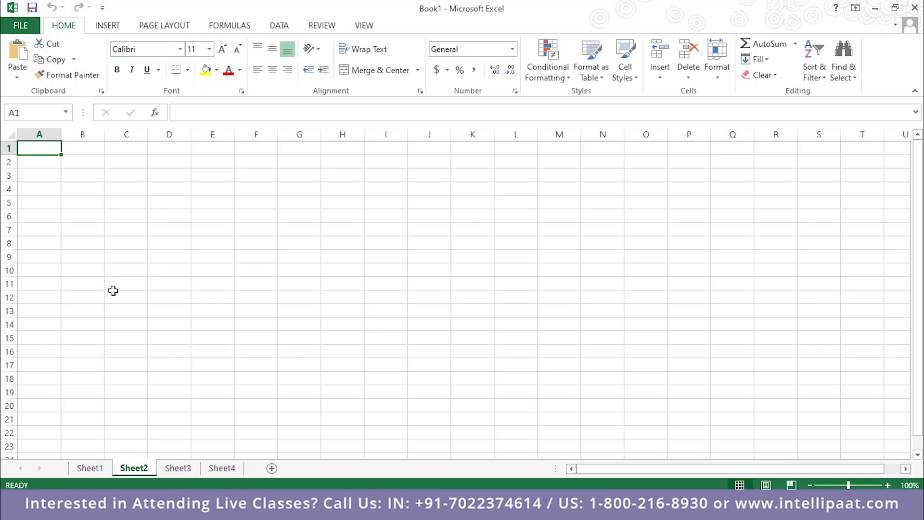
left_click(96, 469)
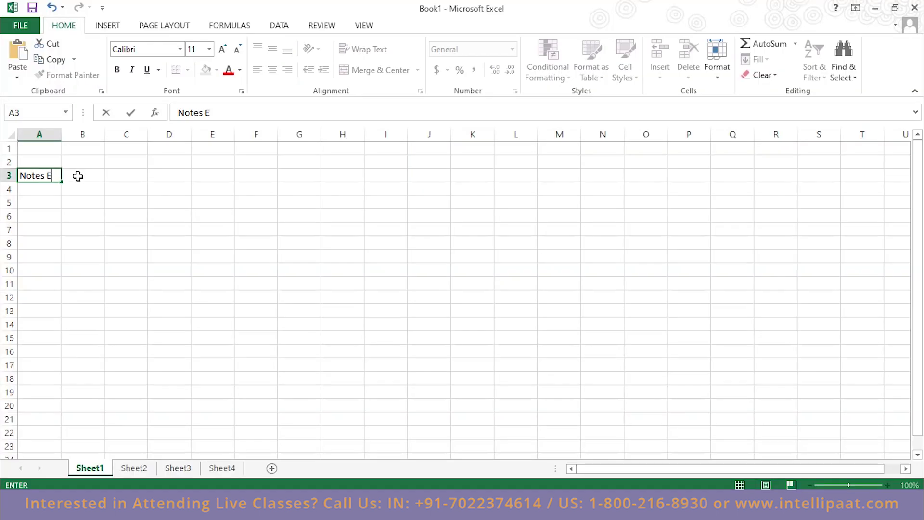
Enter the text "Notes Example" in cell A3 and widen column A so the text fits inside it
type("xample")
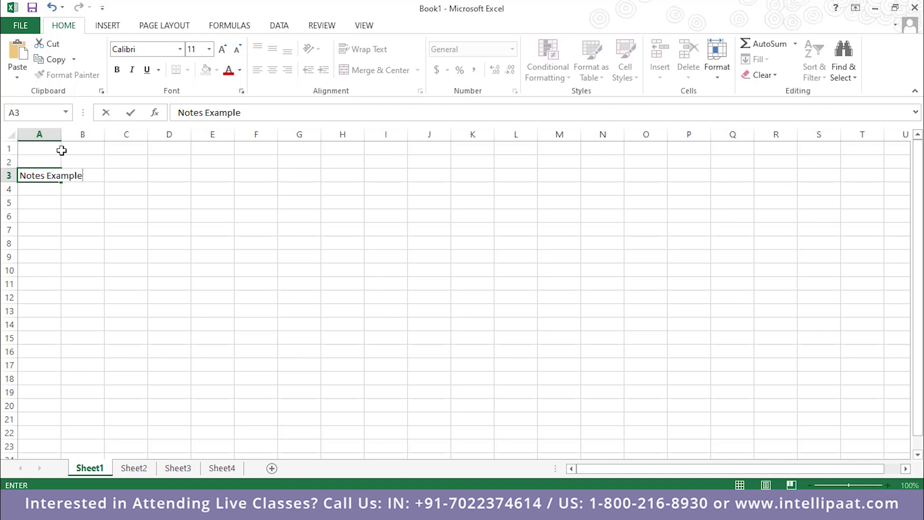
key("Return")
left_click(58, 176)
left_click_drag(58, 136, 104, 136)
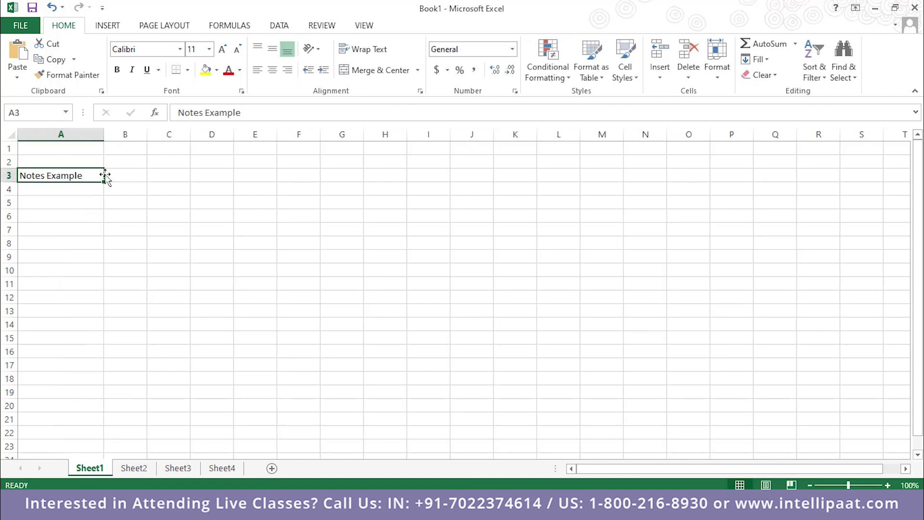
Centre the text in cell A3 horizontally
left_click(271, 70)
left_click(169, 224)
left_click(58, 175)
Insert a comment on cell A3 reading "We are learning MS Excel Questions!"
left_click(108, 25)
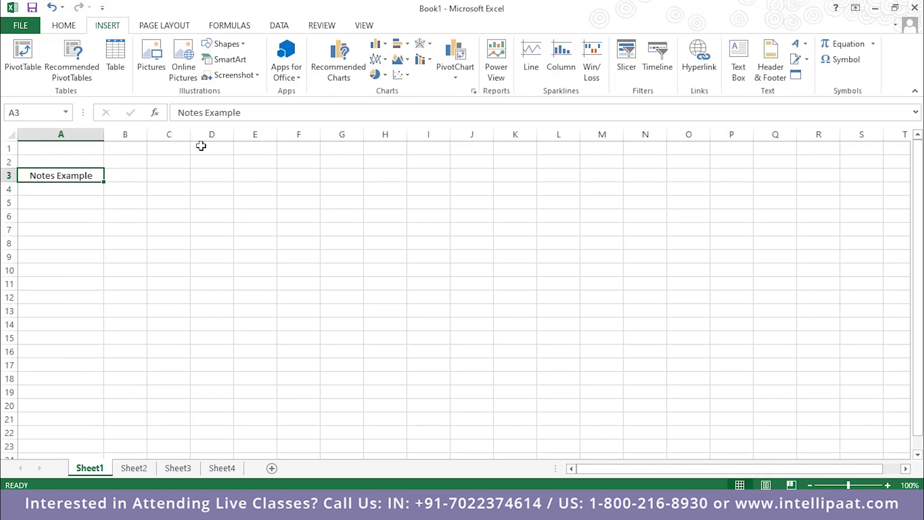
right_click(92, 178)
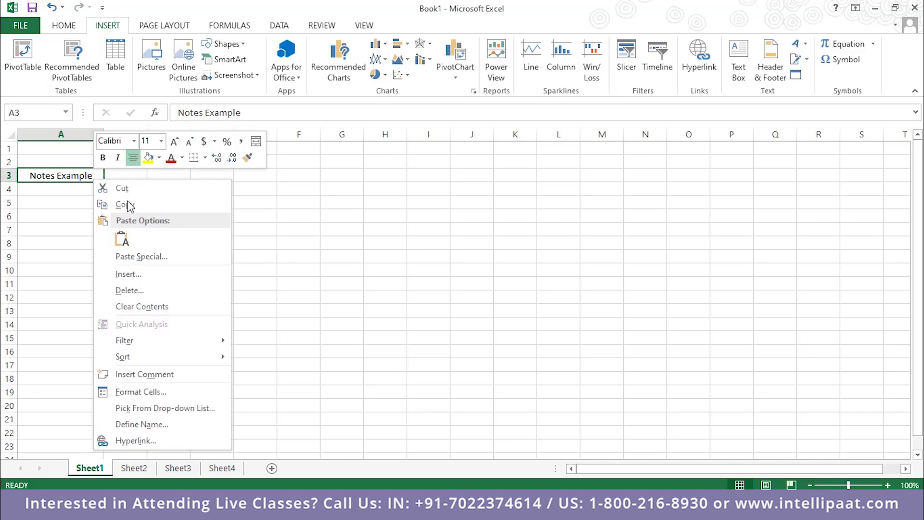
left_click(164, 374)
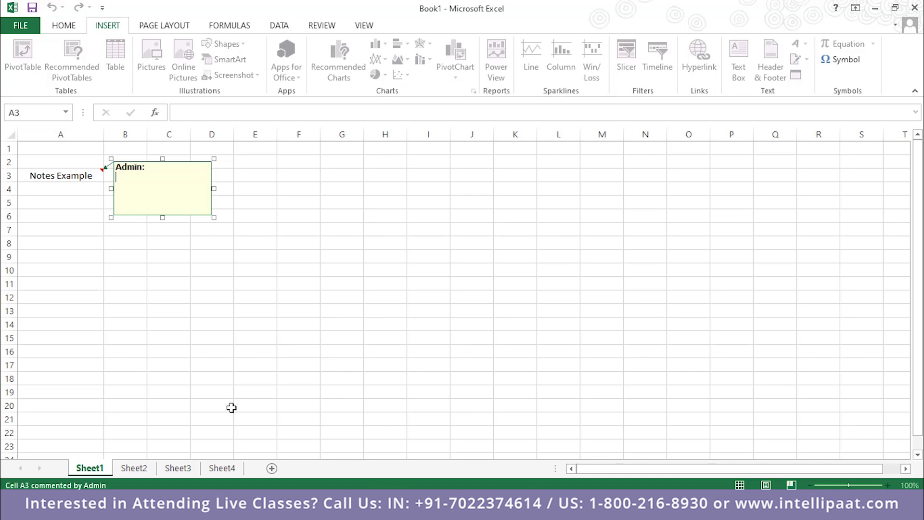
type("We are learning MS Excel Ques")
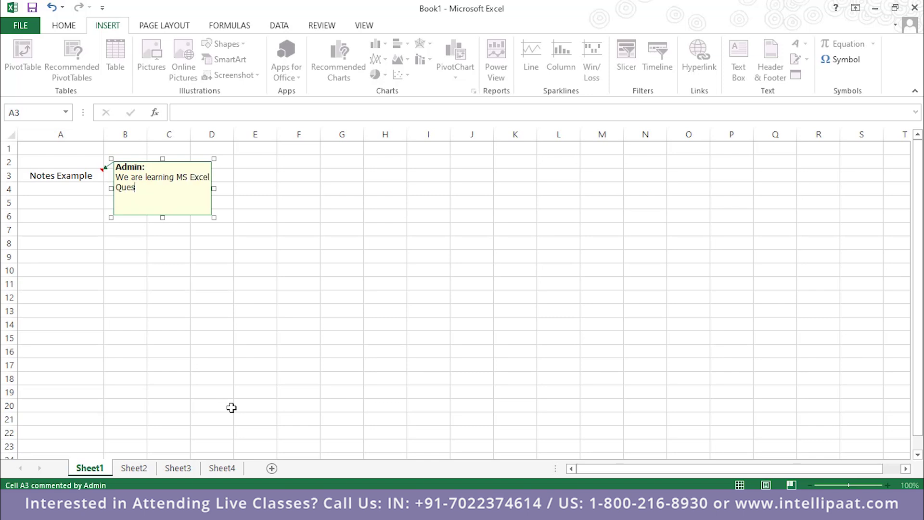
type("tions!")
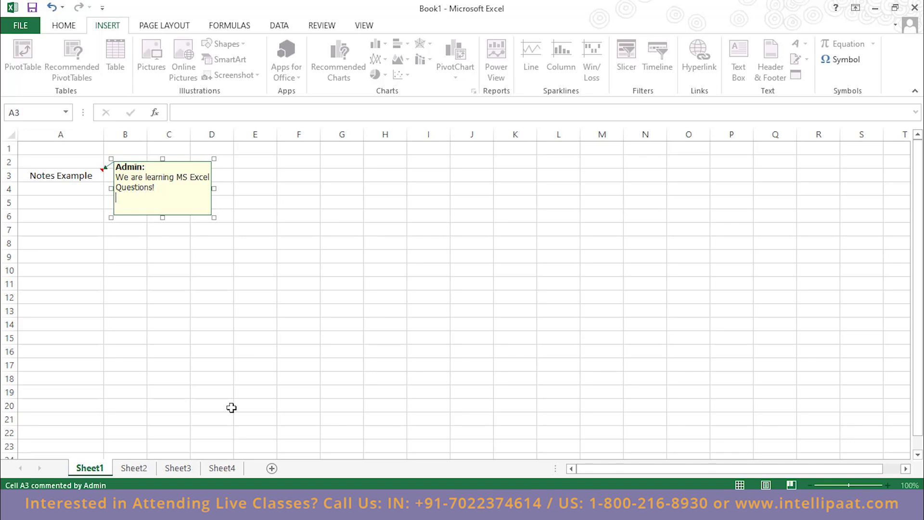
left_click(211, 268)
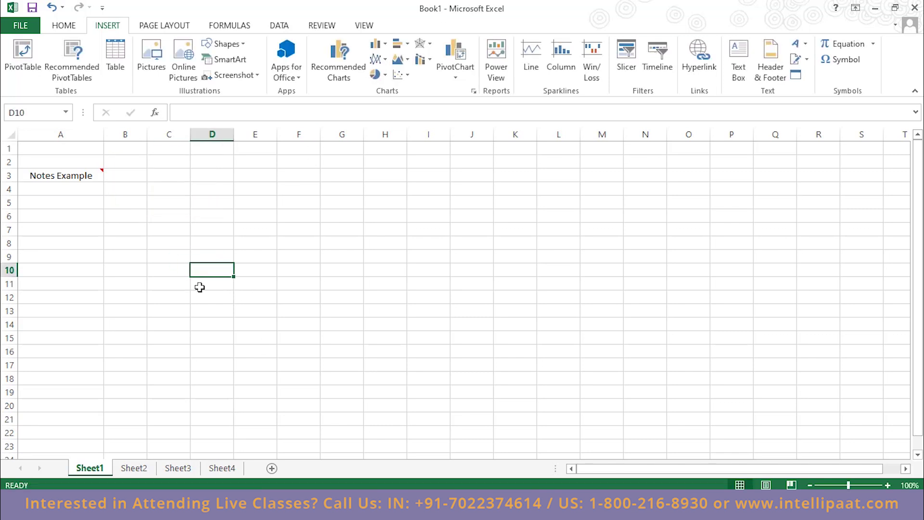
Display the comment attached to cell A3 to review its text
left_click(91, 175)
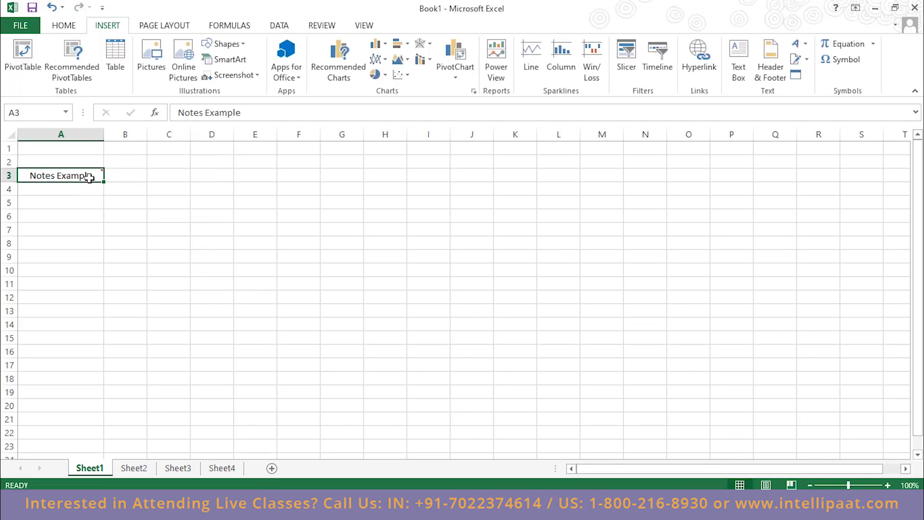
mouse_move(88, 176)
left_click(127, 180)
left_click(120, 223)
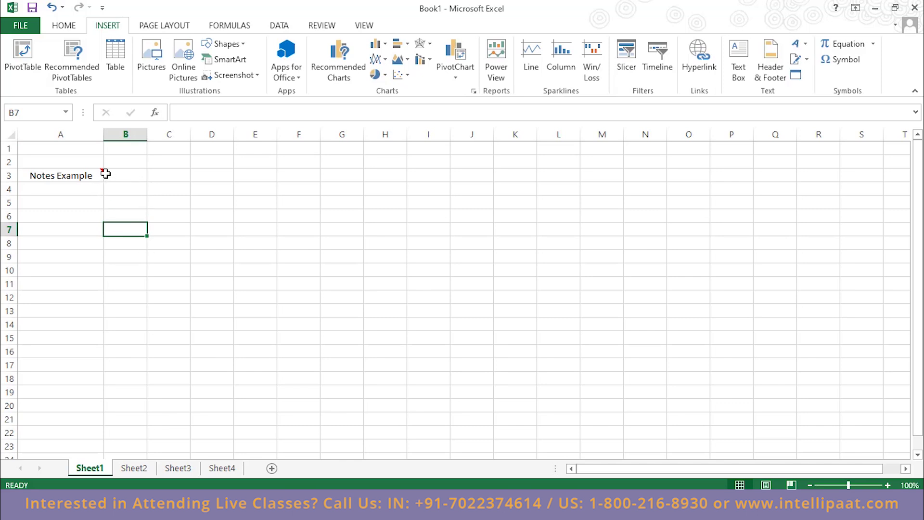
left_click(72, 174)
mouse_move(100, 178)
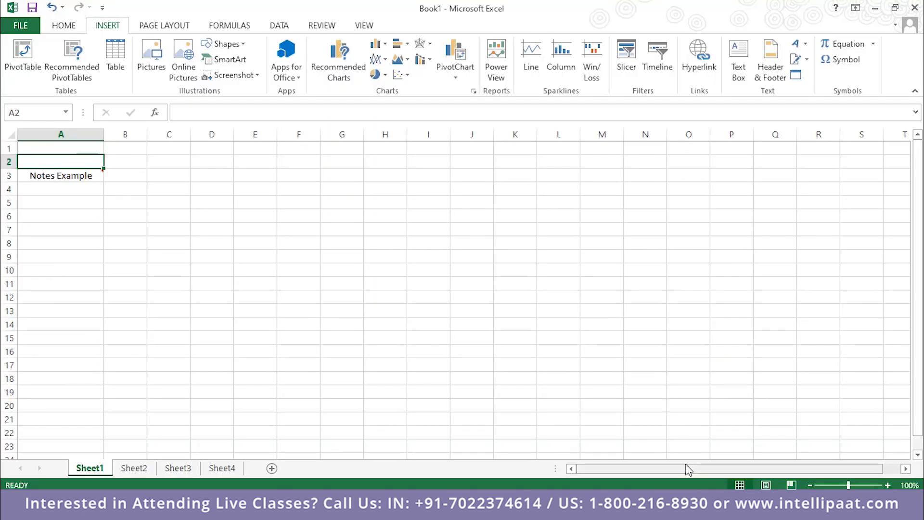
left_click_drag(676, 470, 466, 462)
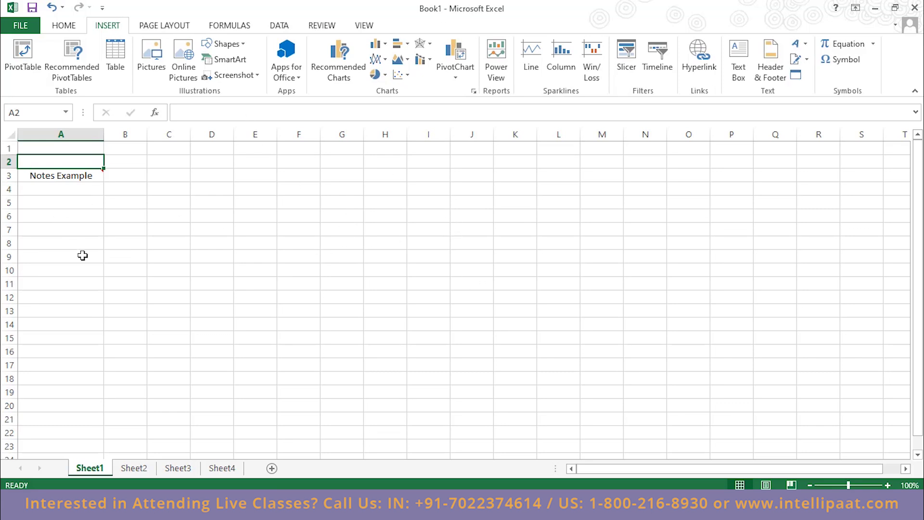
left_click(43, 150)
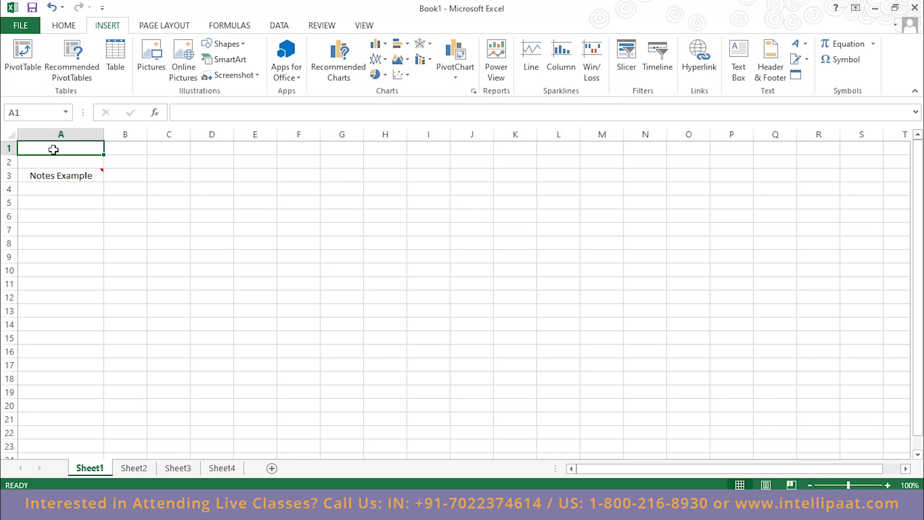
left_click(20, 113)
left_click(127, 150)
left_click(166, 149)
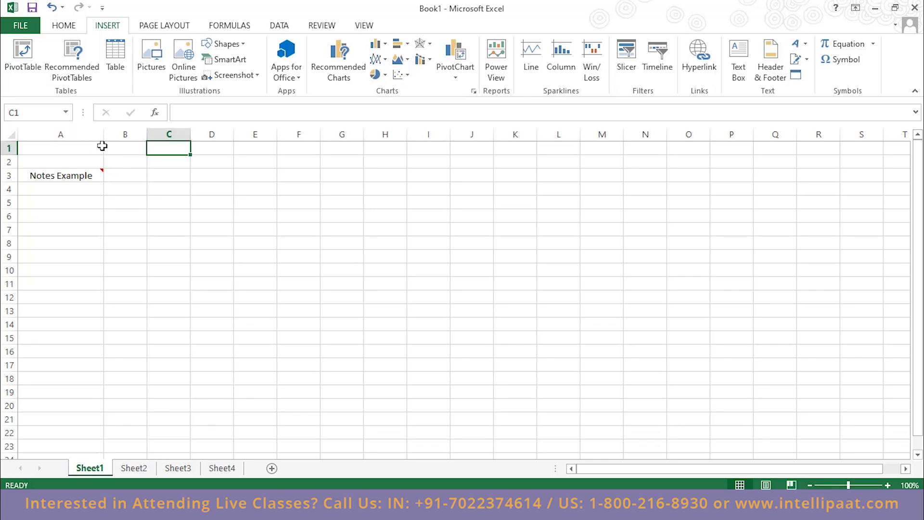
left_click(164, 216)
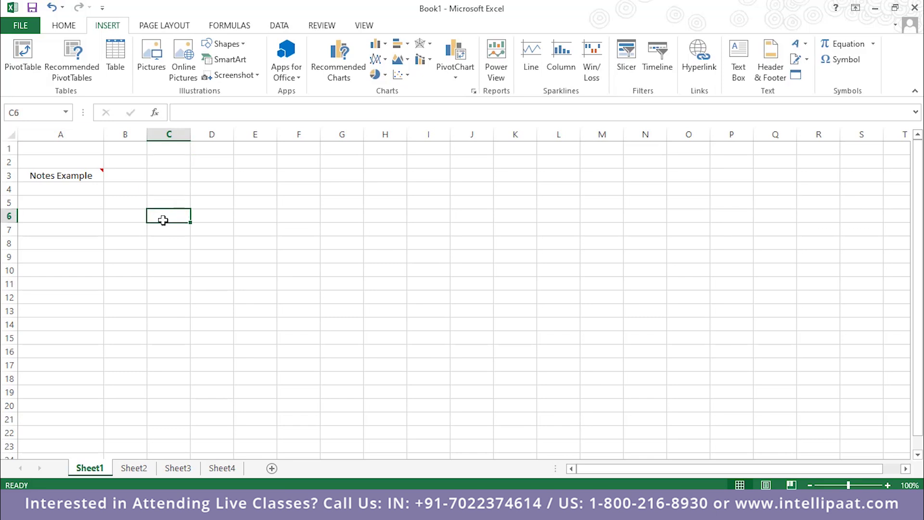
left_click(559, 311)
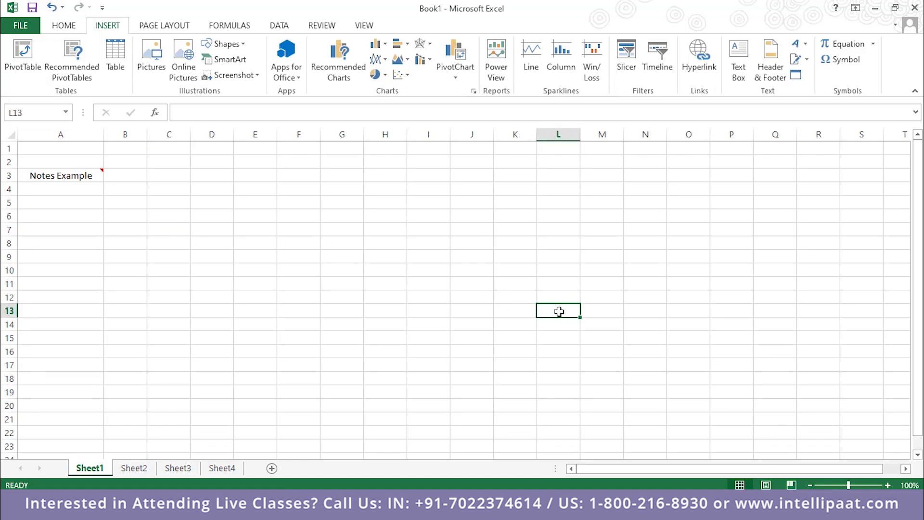
Switch to the running PowerPoint slide show and advance to the next slide
left_click(515, 510)
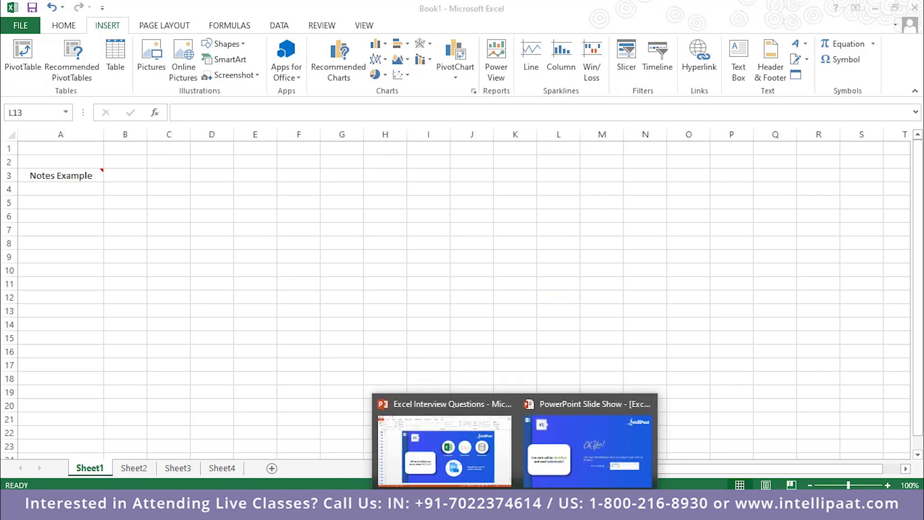
left_click(588, 445)
key("Right")
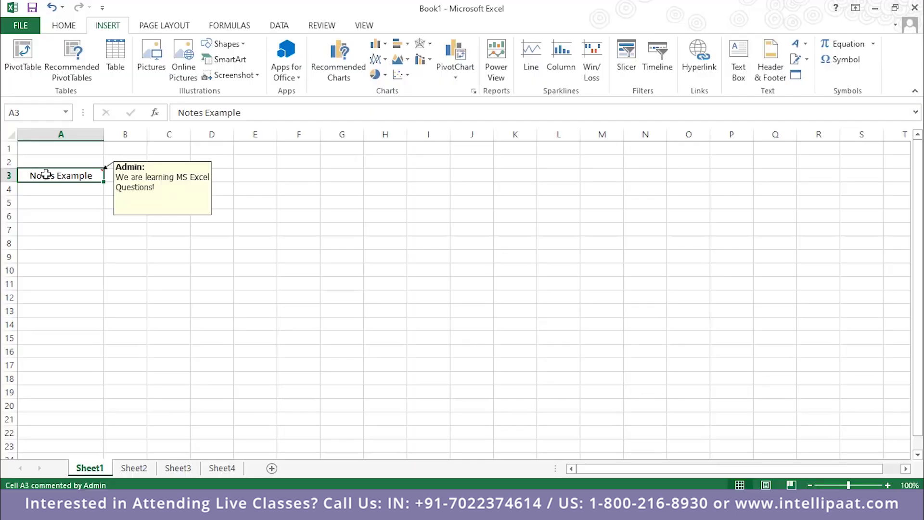
Clear the contents of cell A3 and enter the bold header "ID" in cell A1
key("Delete")
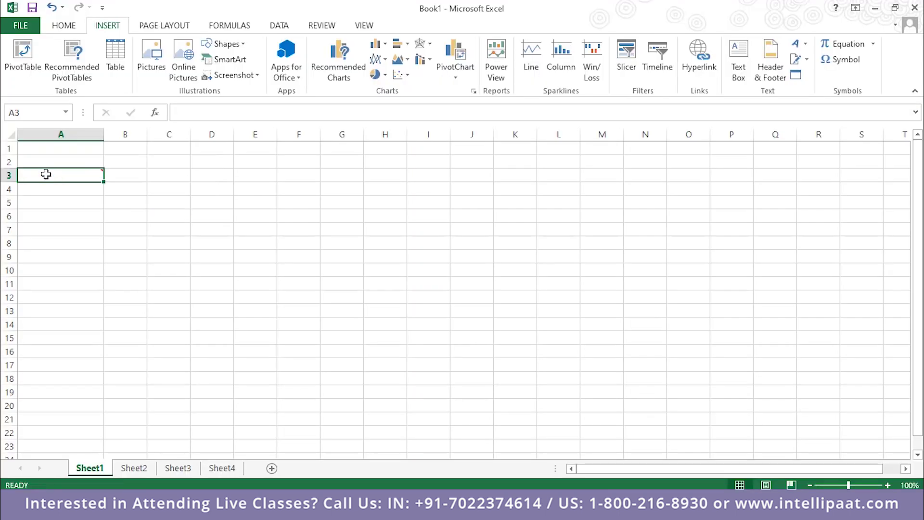
left_click(76, 163)
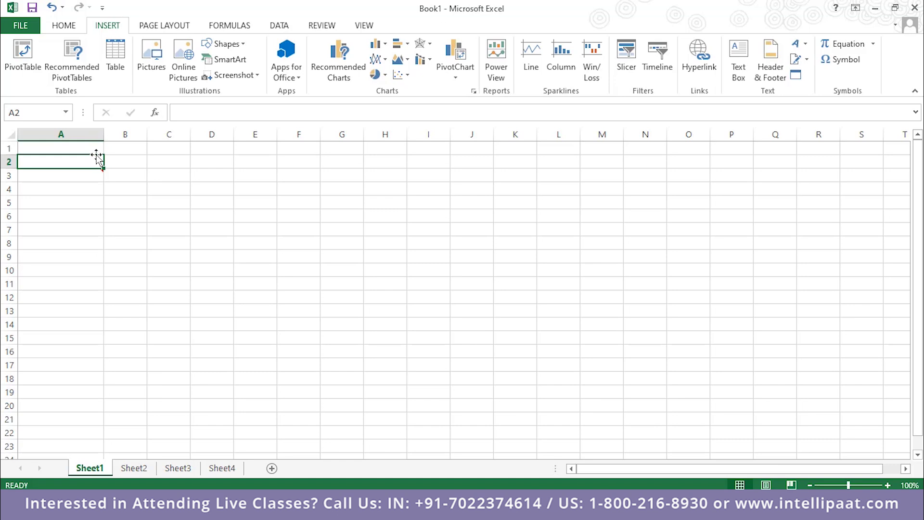
key("ctrl+z")
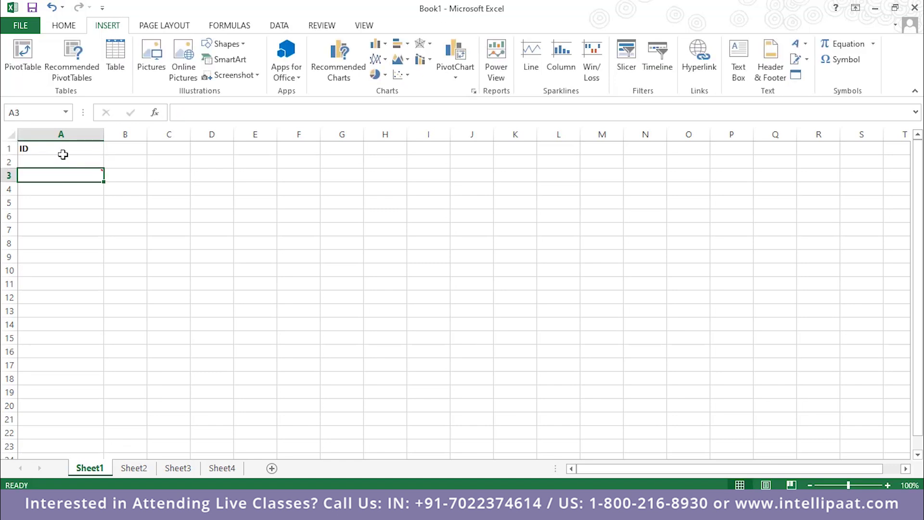
Centre the ID header in cell A1 horizontally
left_click(67, 148)
left_click(74, 26)
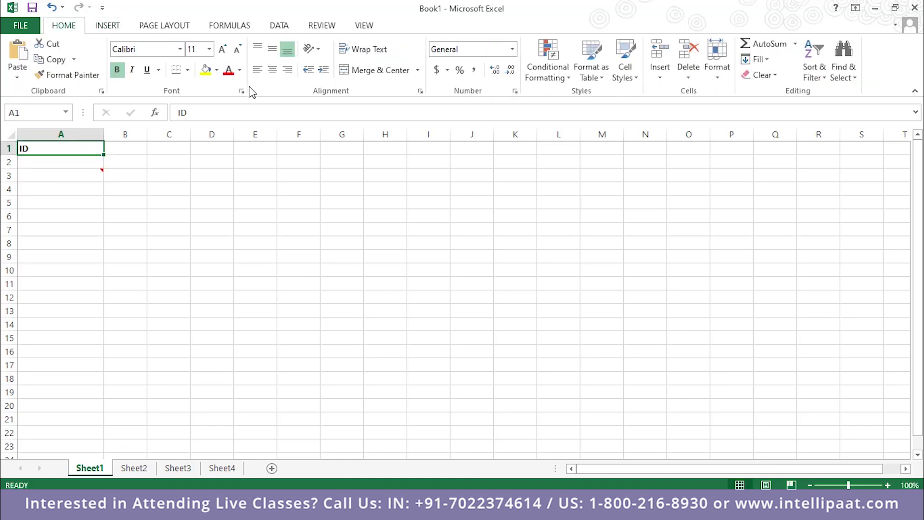
left_click(273, 71)
left_click(166, 228)
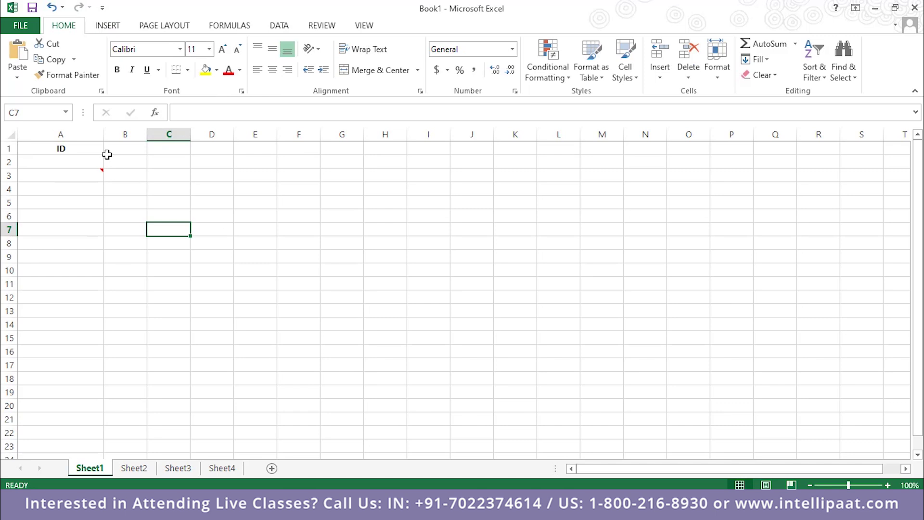
Enter 1 in cell A2 as the first value below the ID header
left_click(93, 160)
type("1")
key("ctrl+Return")
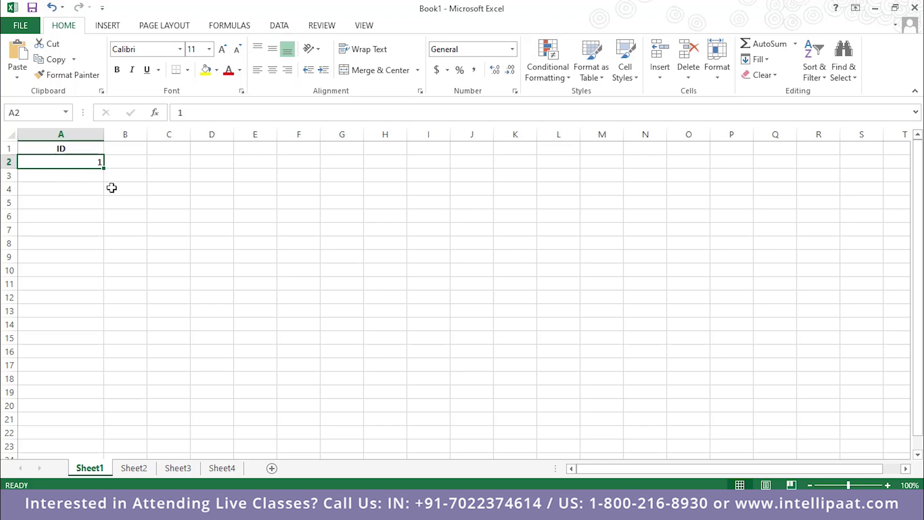
Enter the numbers 2, 3, 4 and 5 manually in cells A3 to A6
left_click(89, 176)
type("2")
key("Return")
type("3")
key("Return")
type("4")
key("Return")
type("5")
key("Return")
key("Return")
left_click(78, 284)
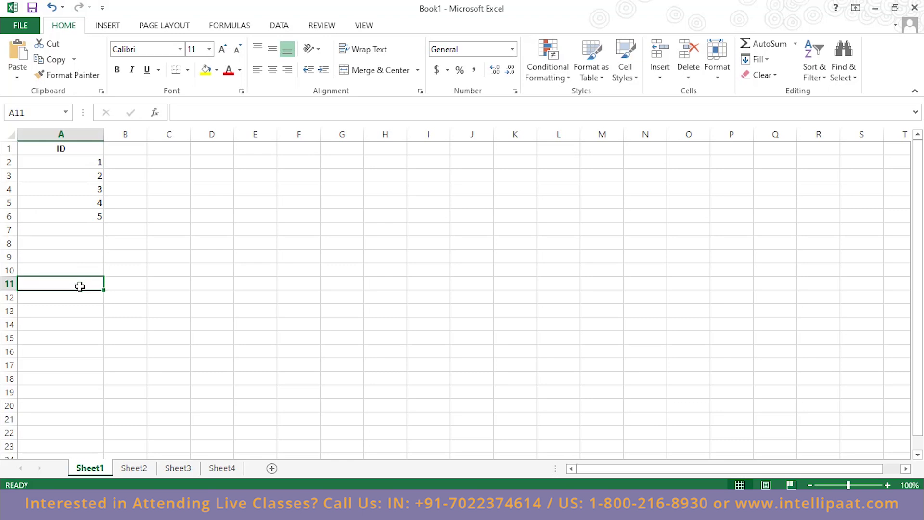
Clear the contents of cells A3 to A6, keeping only the first ID value
left_click(90, 178)
key("Delete")
left_click(87, 188)
key("Delete")
left_click(90, 205)
key("Delete")
left_click(91, 216)
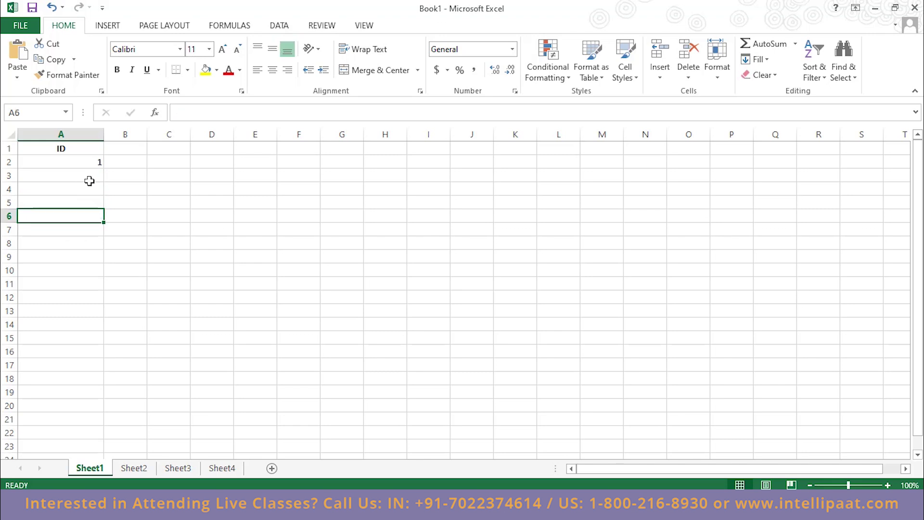
key("Delete")
Enter the formula =a2+1 in cell A3 to calculate the next ID from the one above
left_click(88, 180)
type("=")
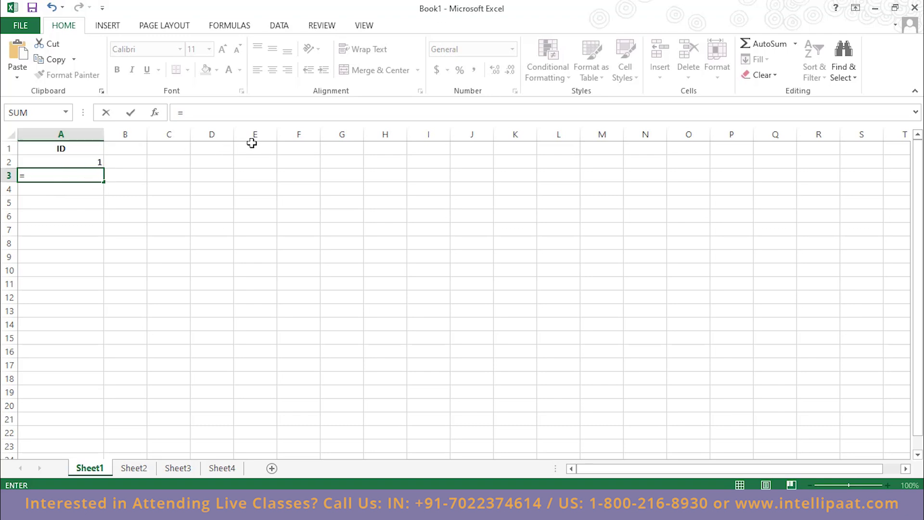
type("a2+1")
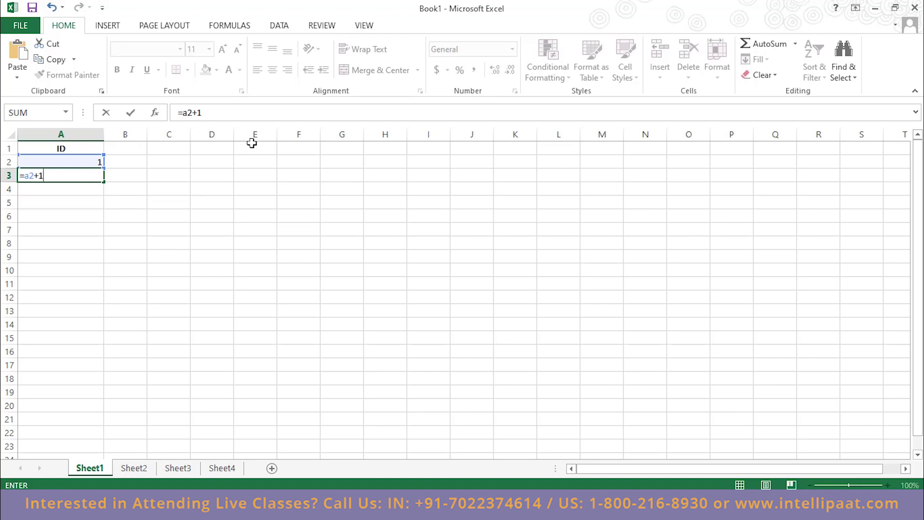
key("Return")
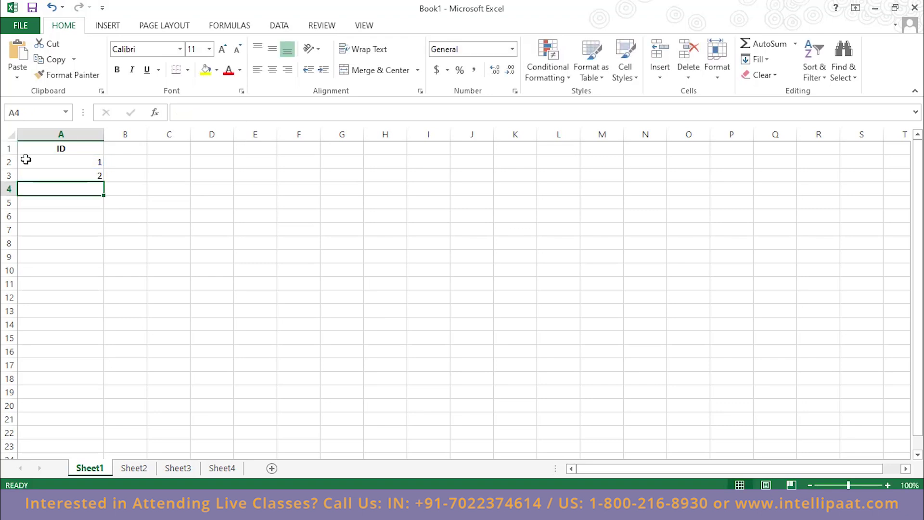
Fill the formula from cell A3 down through A10 to extend the ID series
left_click(94, 175)
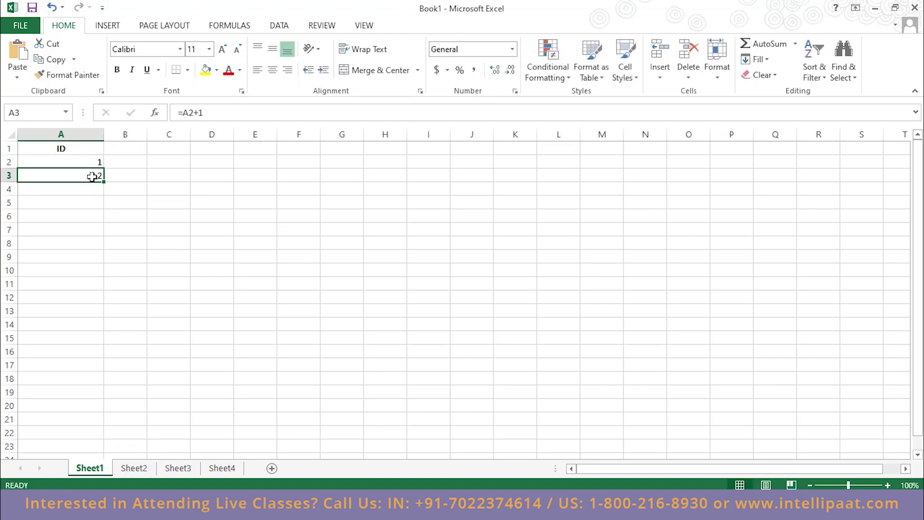
left_click(97, 159)
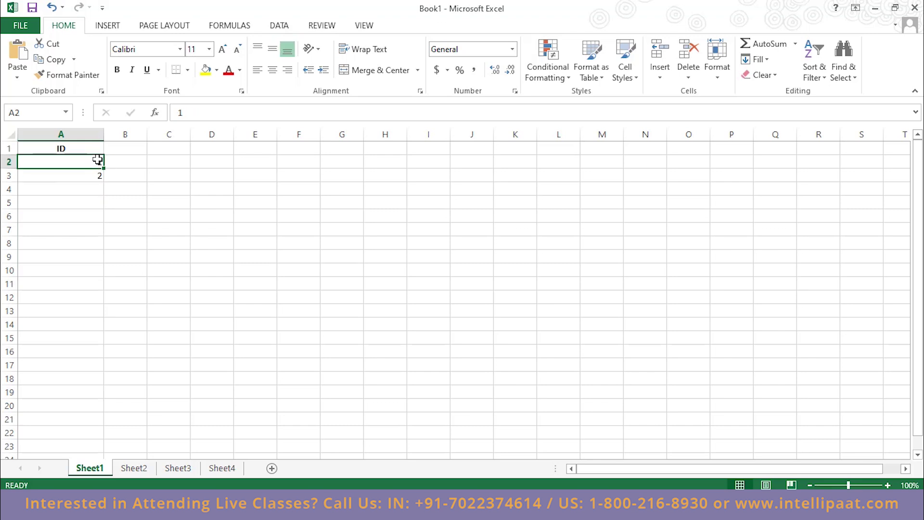
left_click(90, 178)
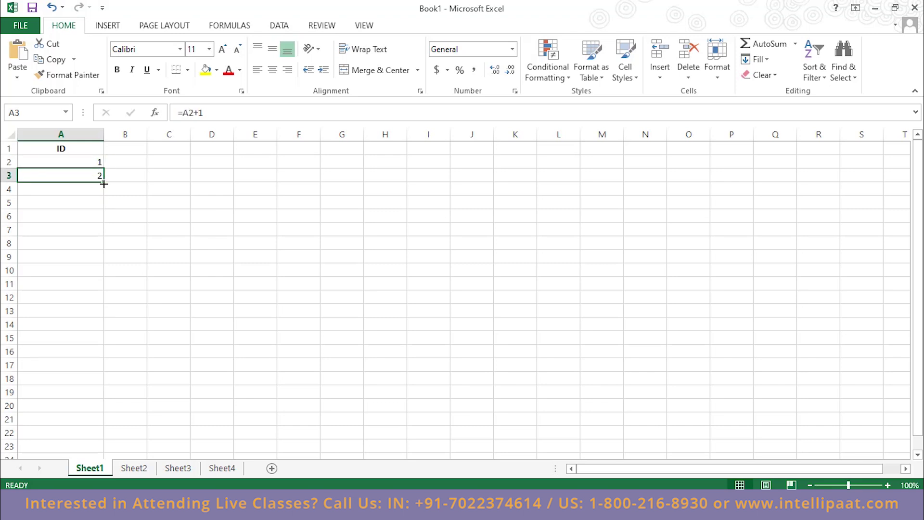
left_click_drag(104, 184, 111, 272)
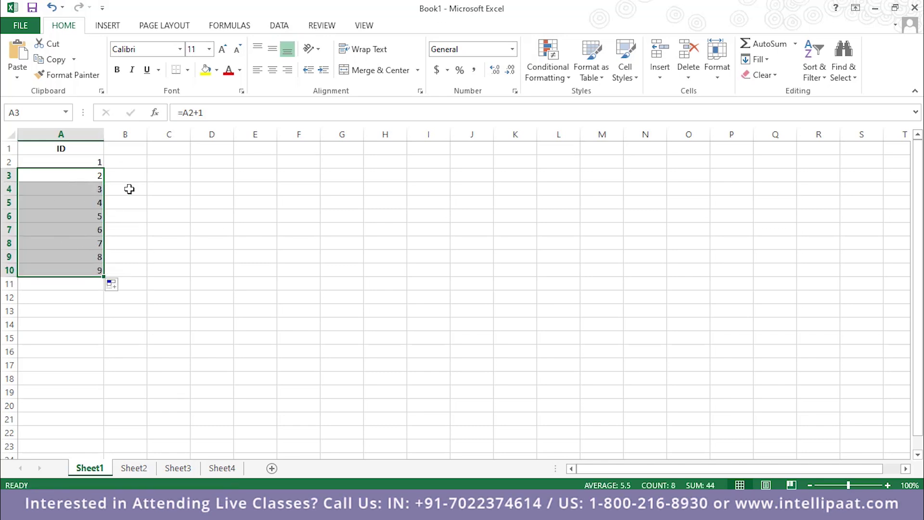
left_click(140, 230)
Extend the ID series by filling the formula from cell A10 down to A21
scroll(75, 211, "down", 2)
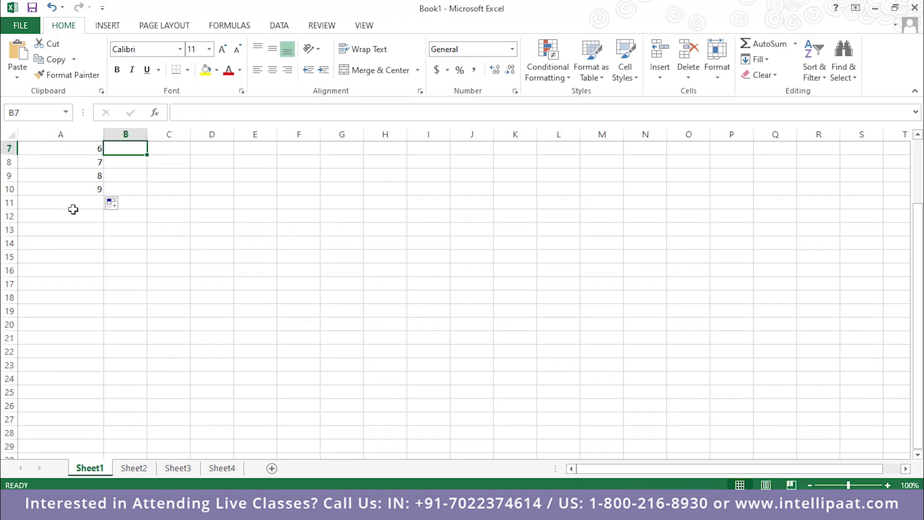
left_click(78, 190)
left_click_drag(104, 195, 115, 342)
left_click(171, 283)
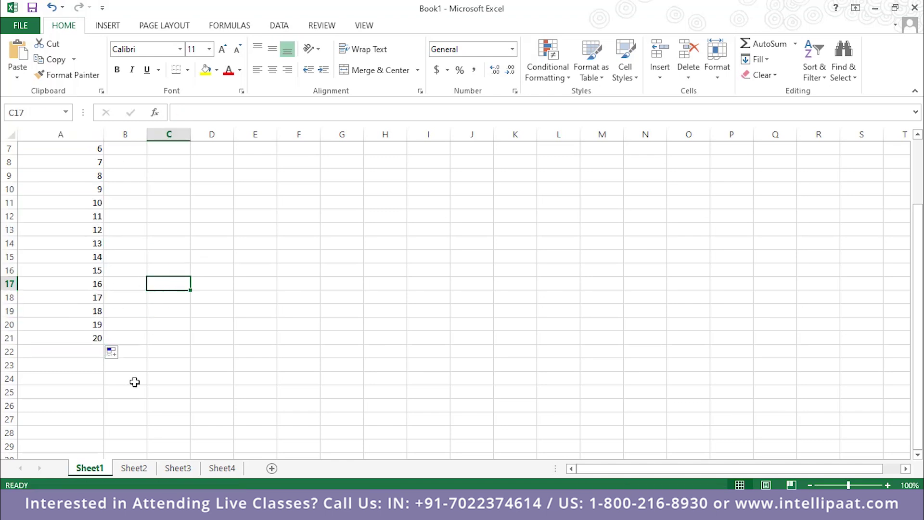
scroll(134, 381, "up", 2)
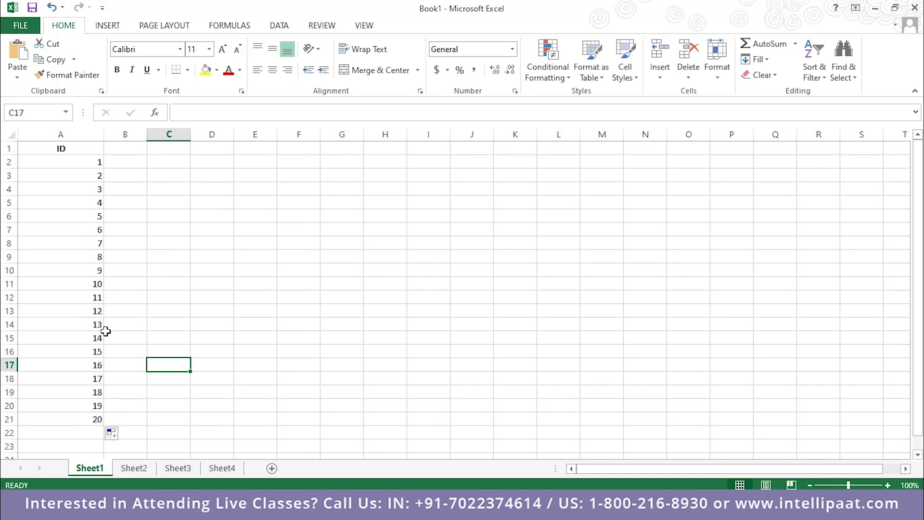
Edit the formula in cell A3 to =A2+2 so the ID increases by two
left_click(85, 179)
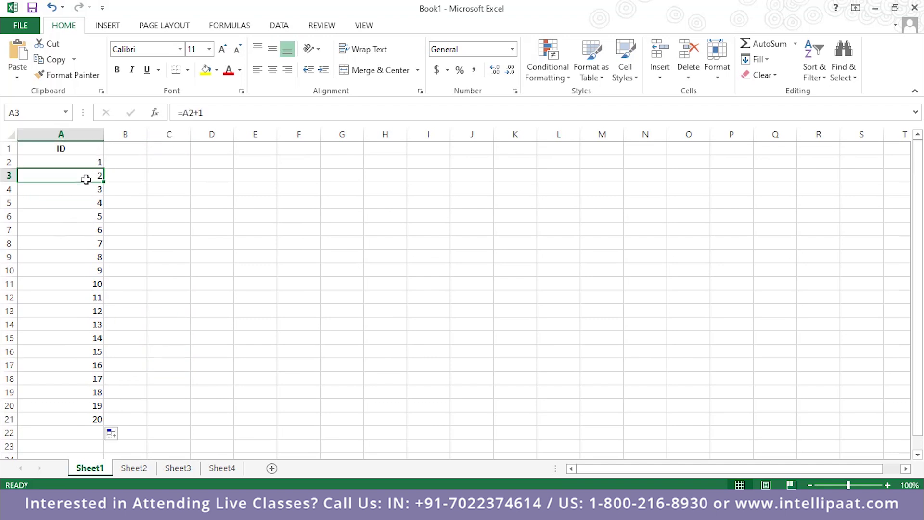
left_click(214, 113)
key("BackSpace")
type("2")
key("Return")
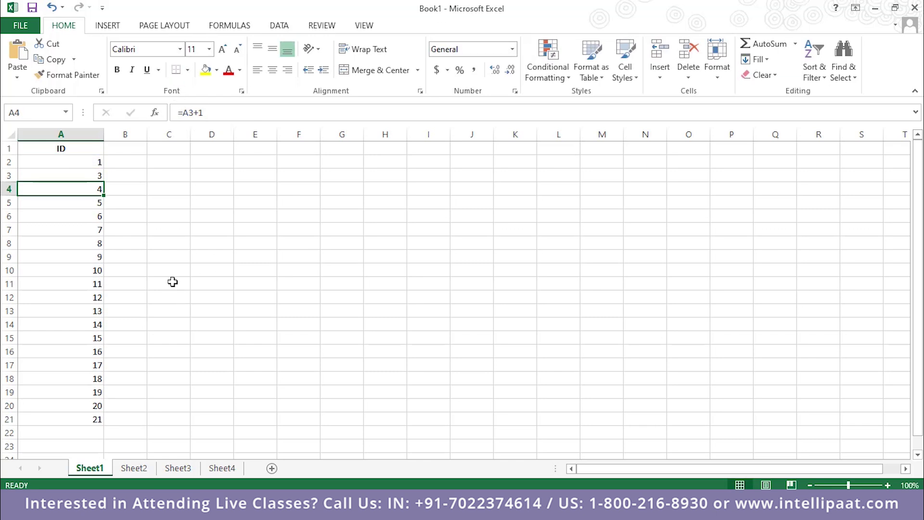
Fill the revised A3 formula down to cell A21 so the whole series uses the increment of two
left_click(94, 177)
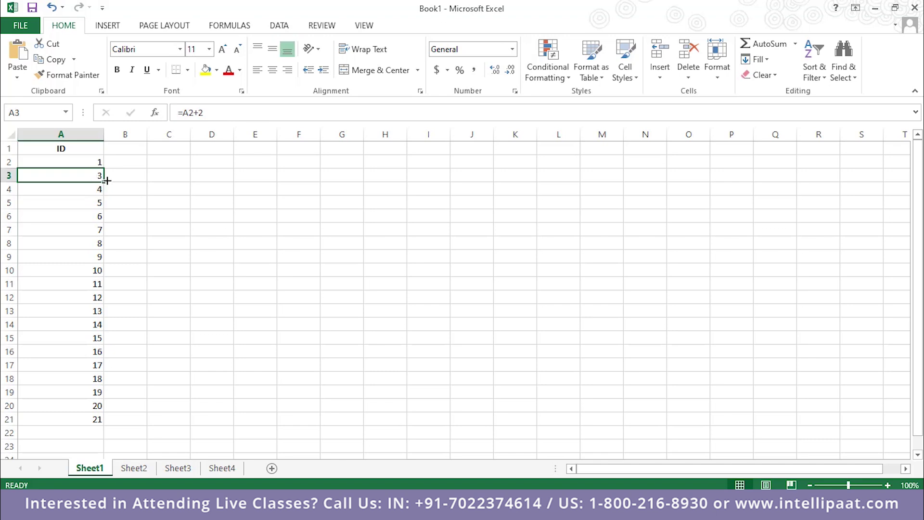
left_click_drag(105, 181, 104, 421)
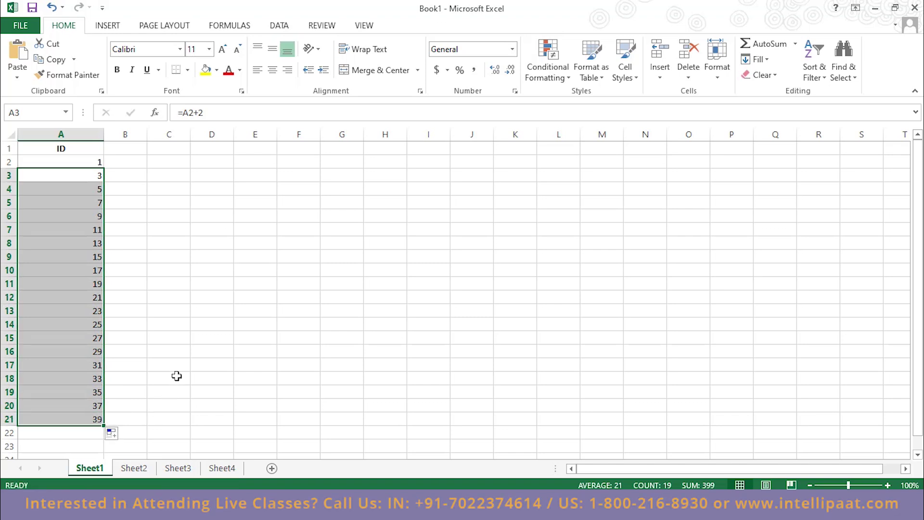
left_click(203, 306)
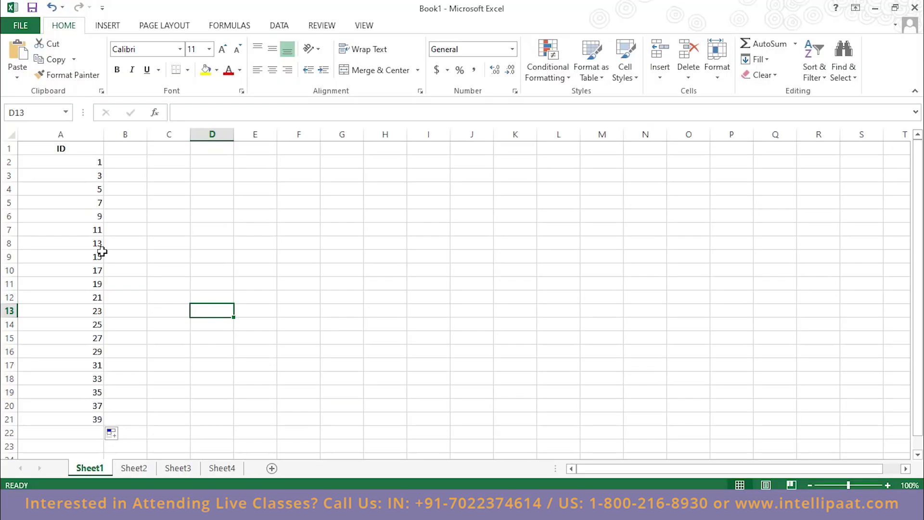
Insert a blank cell at A7, shifting the existing cells down, and check the shifted values below it
left_click(46, 226)
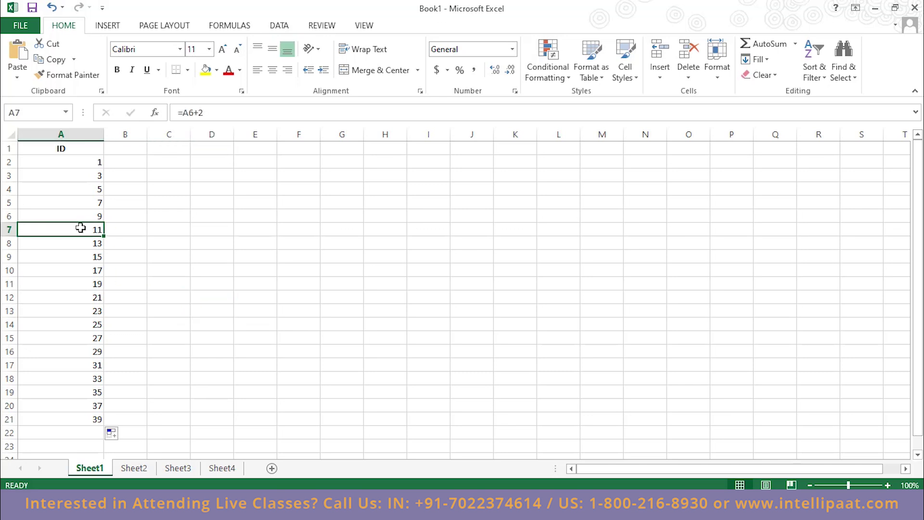
right_click(57, 234)
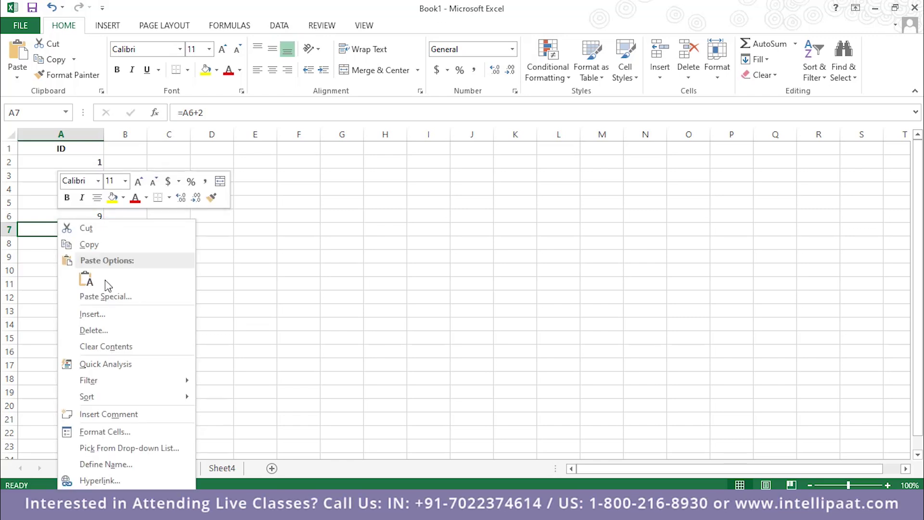
left_click(96, 318)
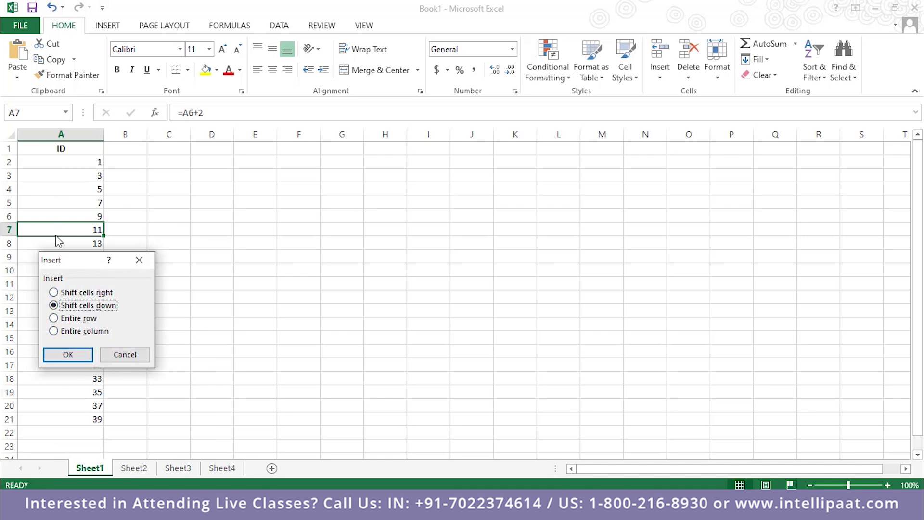
left_click(68, 357)
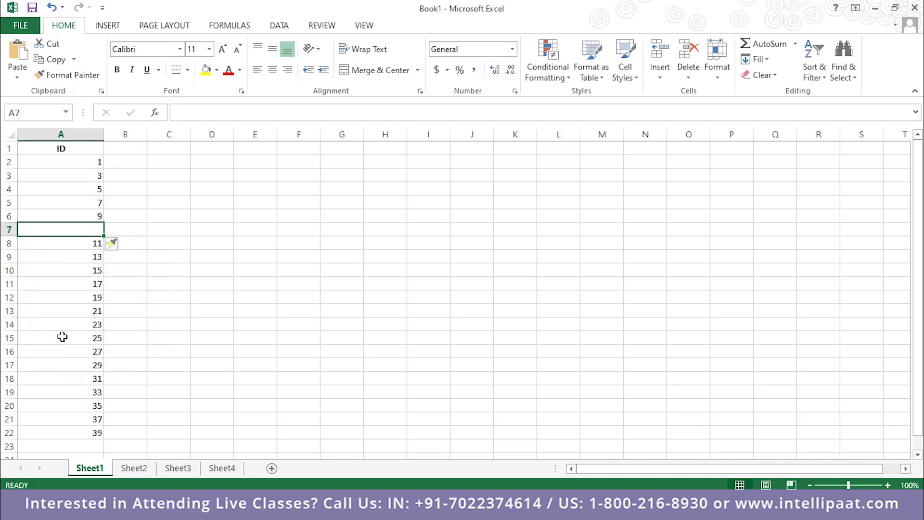
left_click(90, 245)
left_click(79, 230)
left_click(88, 240)
left_click_drag(88, 240, 72, 433)
left_click(70, 339)
Enter the label Double Digit Numbers in cell A7 and widen column A to fit it
left_click(91, 230)
double_click(65, 229)
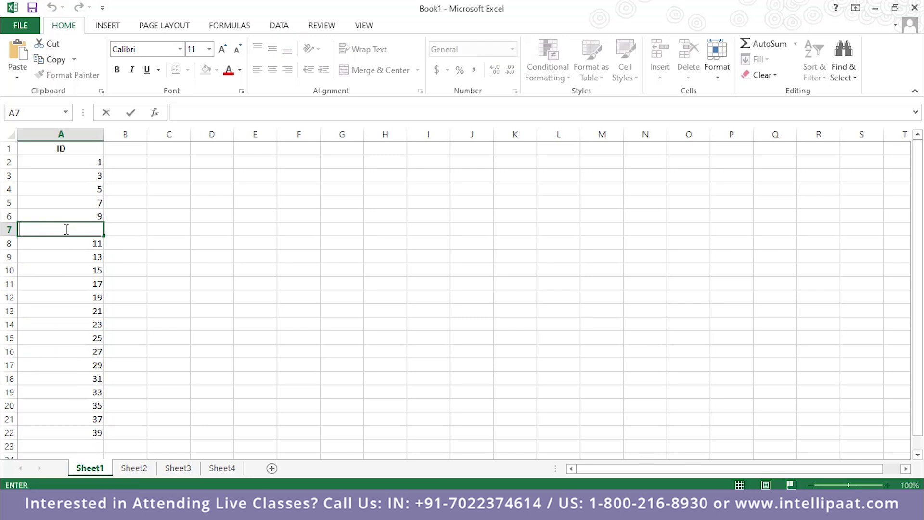
type("Double")
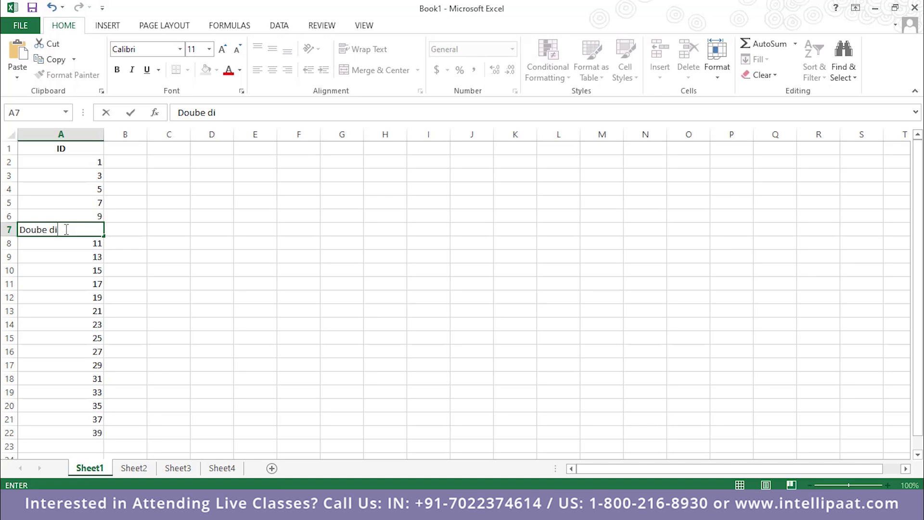
type(" digit")
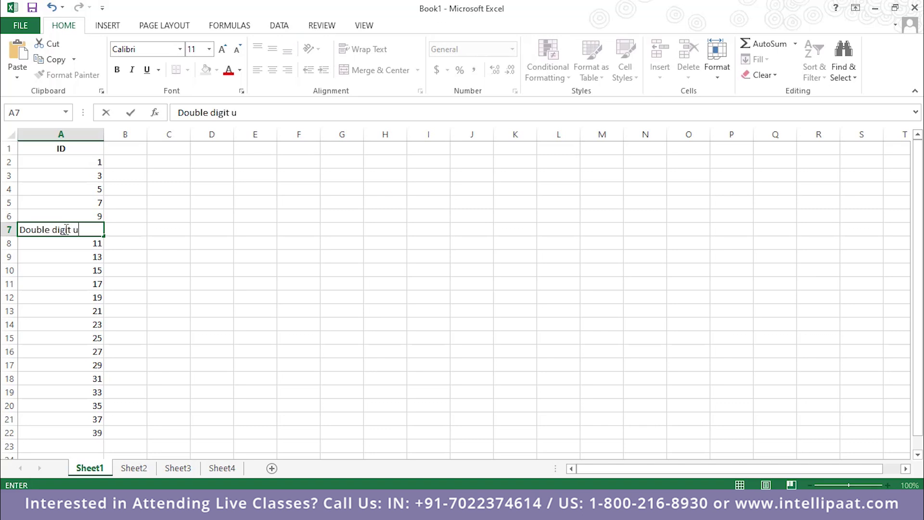
type(" Numbers")
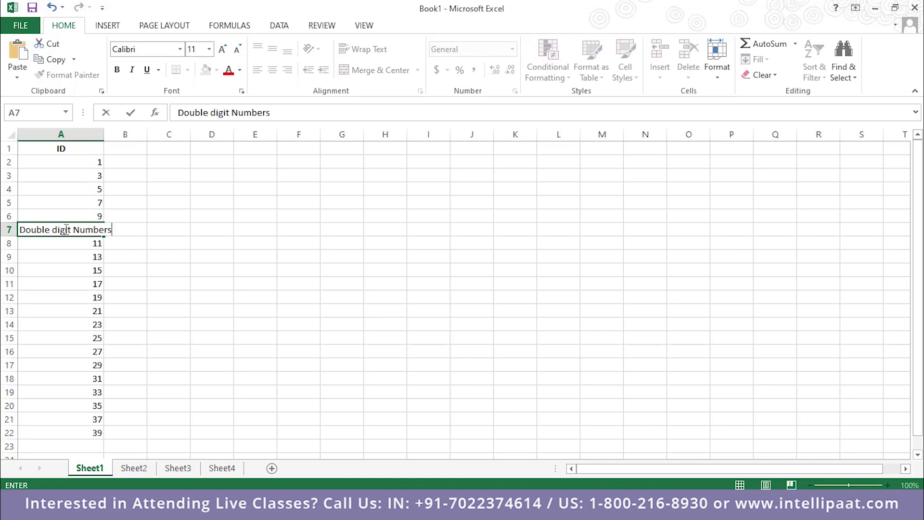
left_click(57, 229)
key("BackSpace")
type("D")
key("Return")
left_click_drag(103, 135, 145, 136)
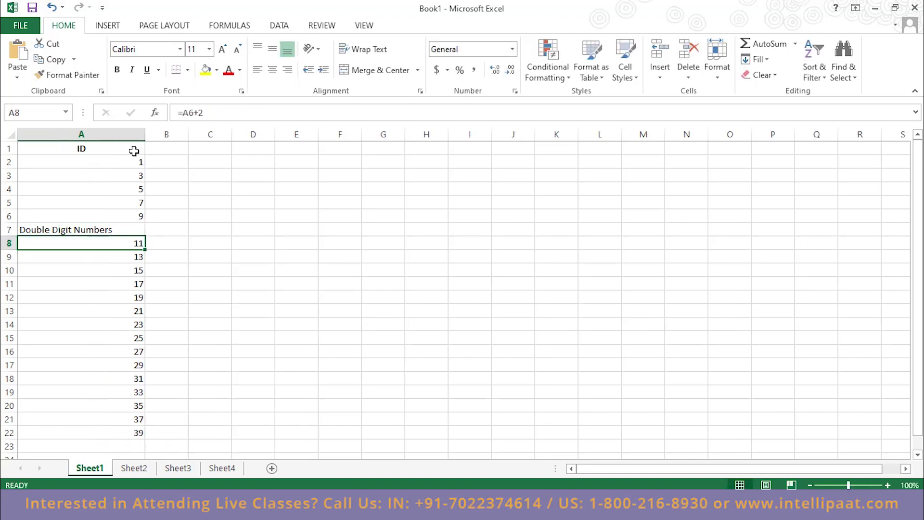
Insert a blank cell at A11, shifting the existing cell right, and check cells A11 and B11
left_click(98, 284)
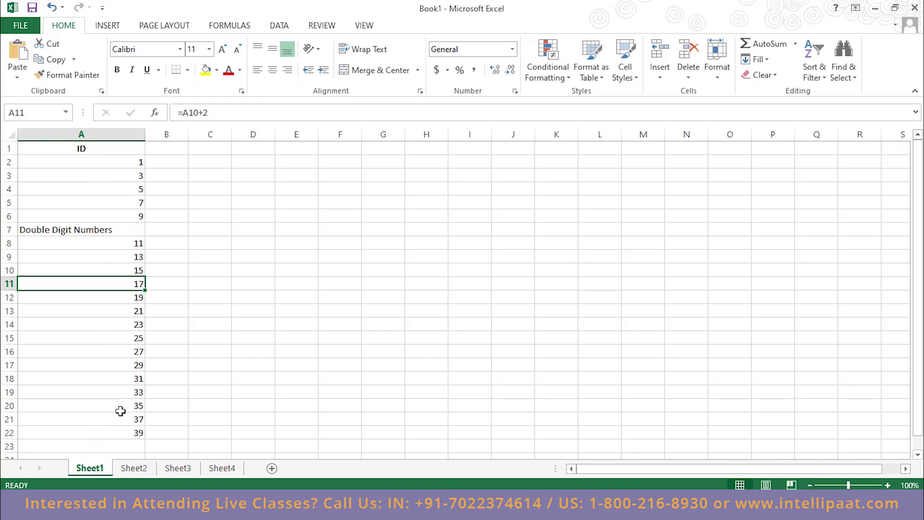
right_click(71, 286)
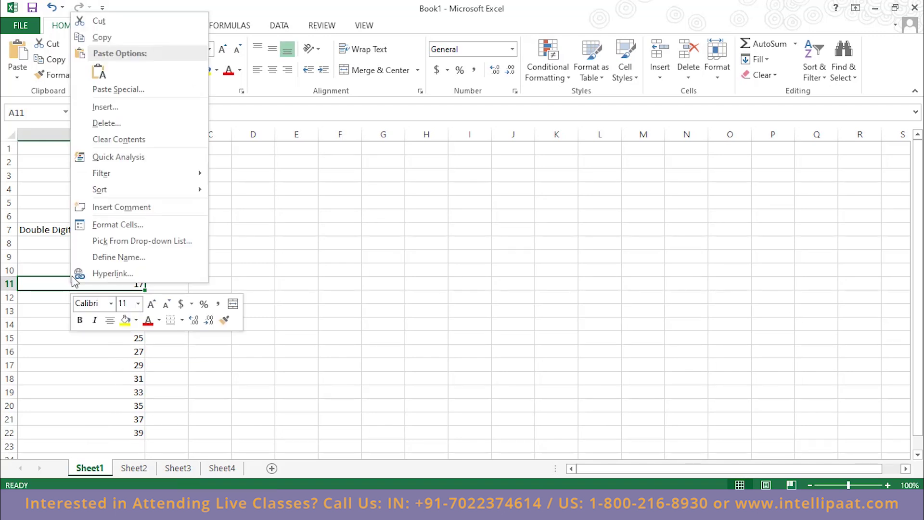
left_click(115, 107)
left_click(115, 82)
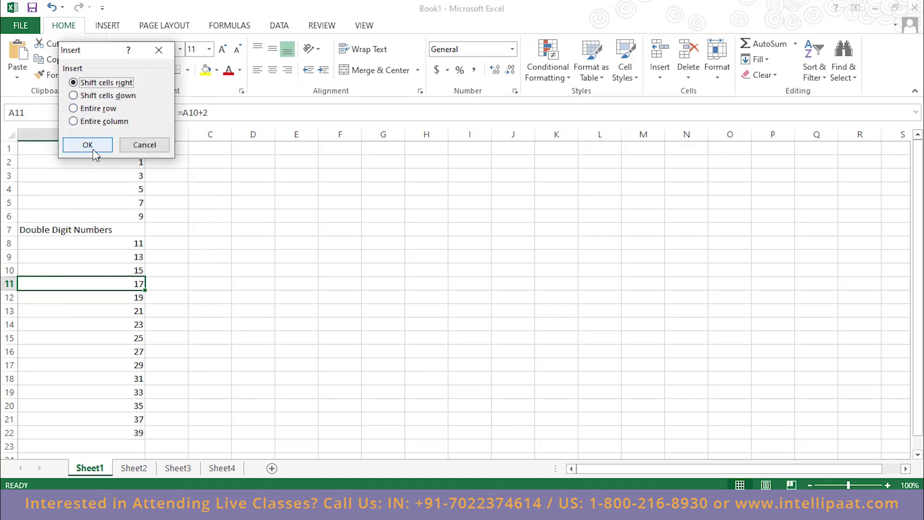
left_click(93, 148)
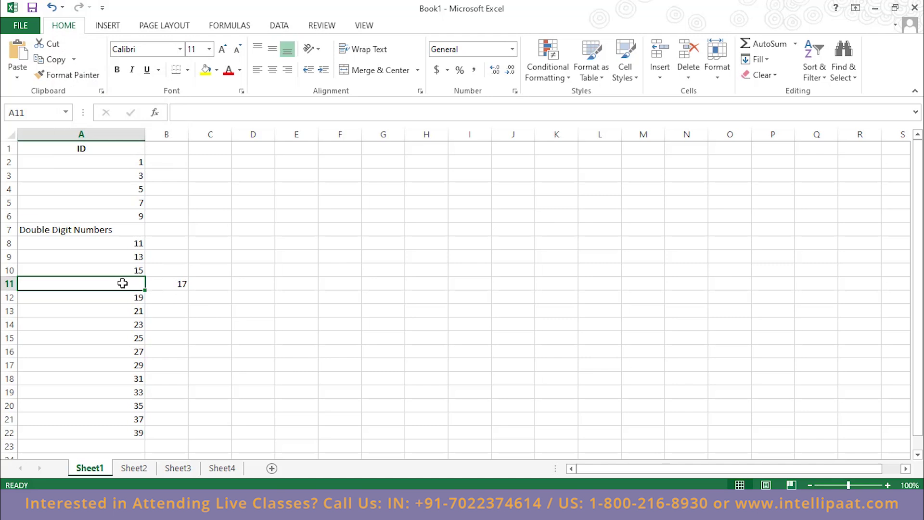
left_click(149, 286)
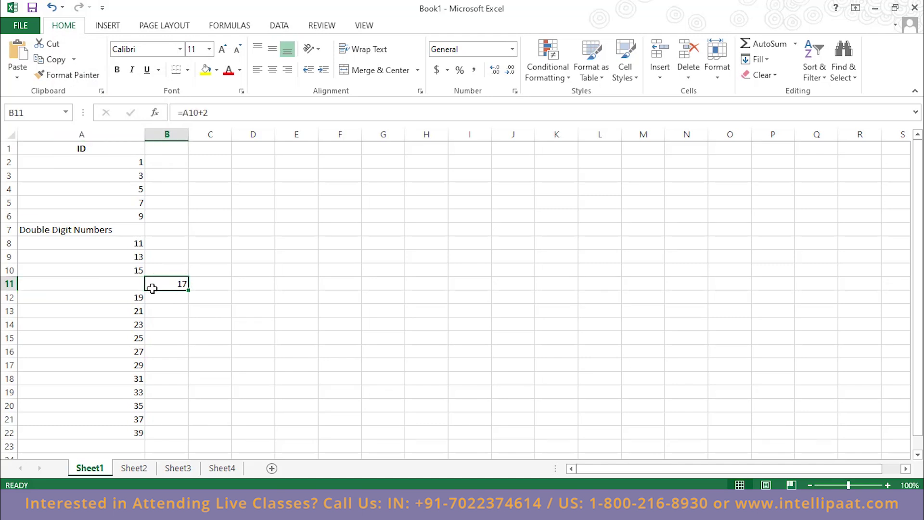
left_click(124, 289)
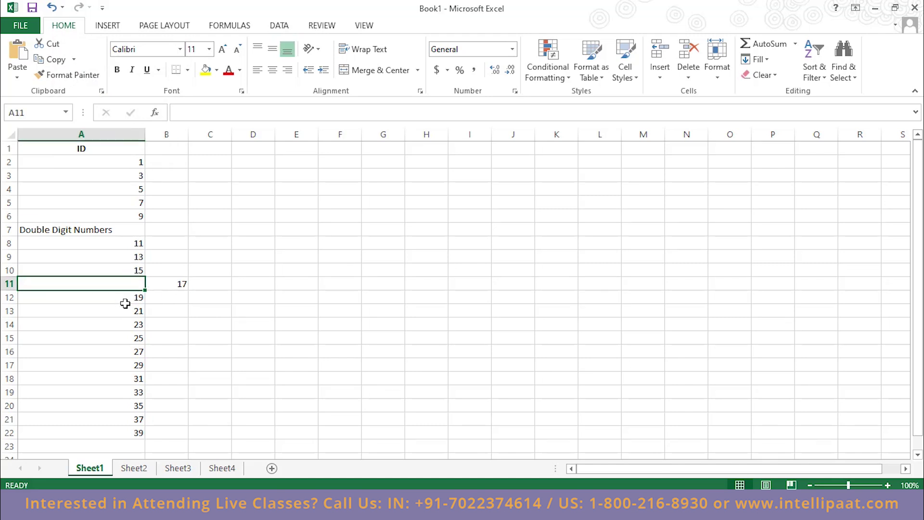
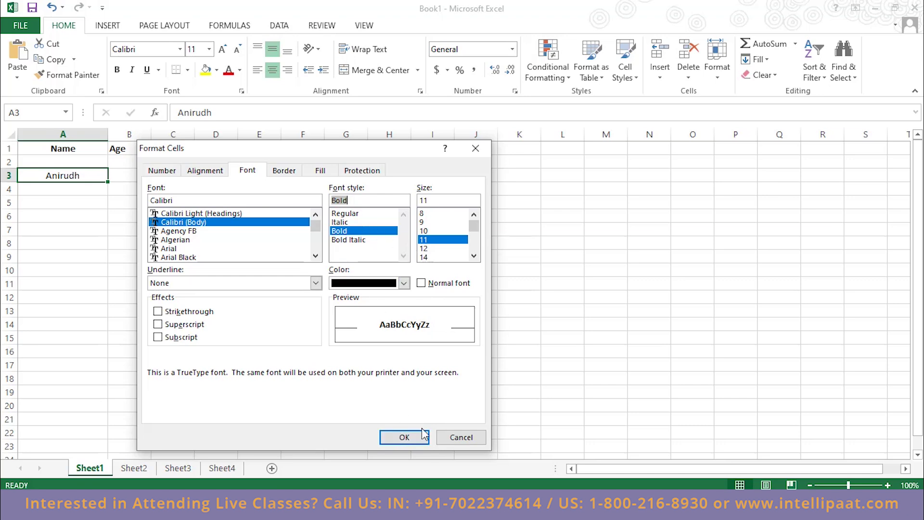
Apply the Bold font style to the name in cell A3
left_click(414, 434)
left_click(231, 324)
left_click(86, 174)
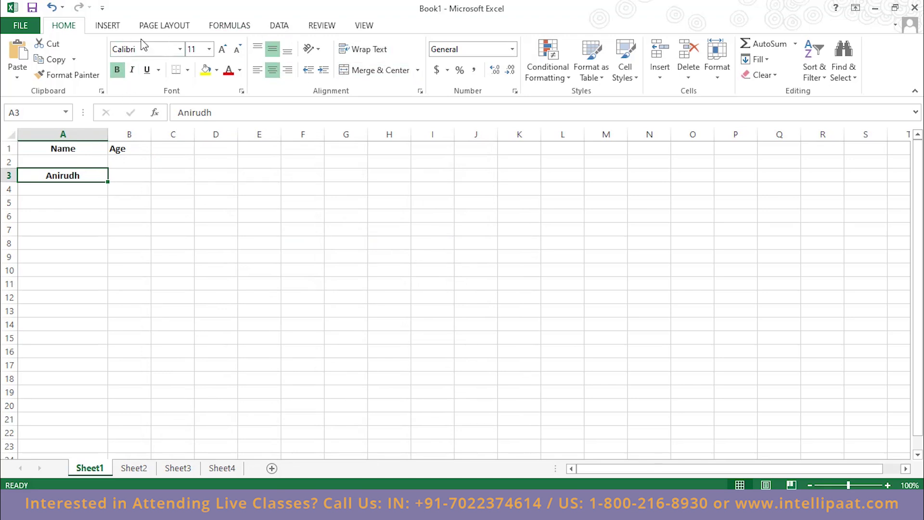
Apply the Strikethrough effect to the name in cell A3 and undo it
right_click(85, 177)
left_click(161, 391)
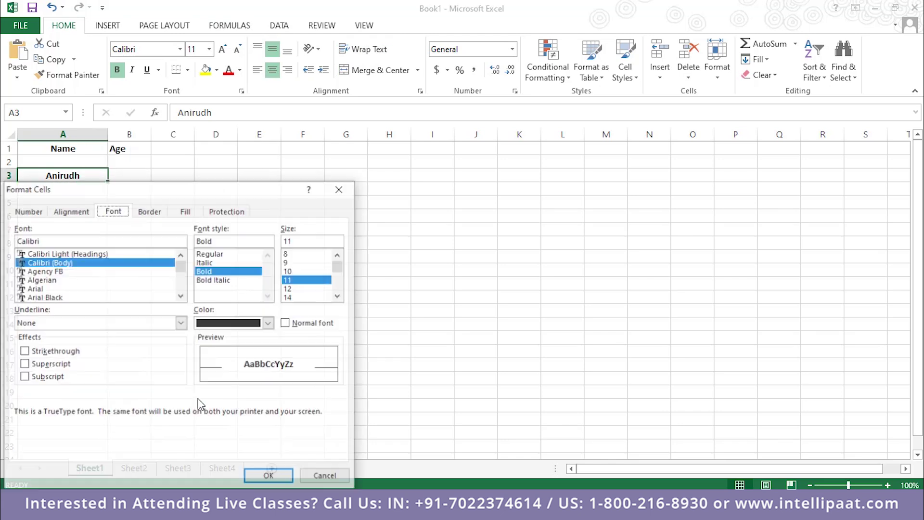
left_click(60, 351)
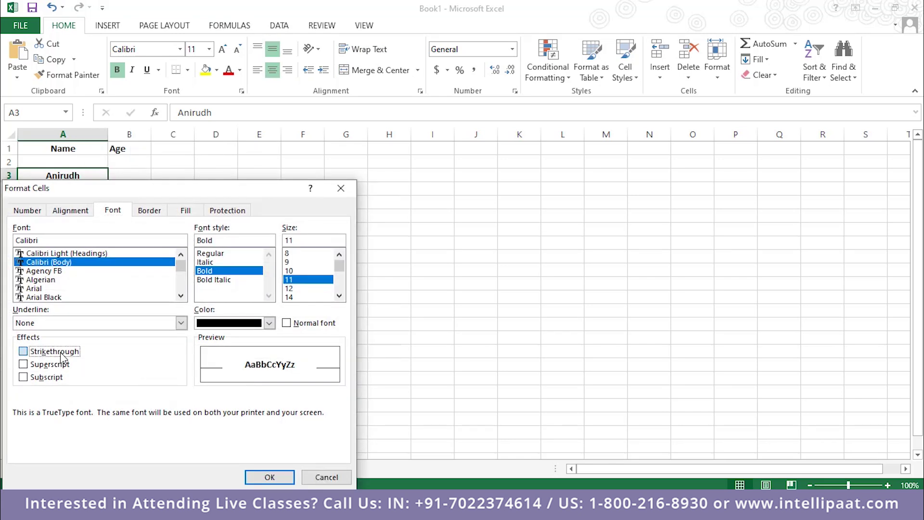
left_click(269, 476)
left_click(269, 378)
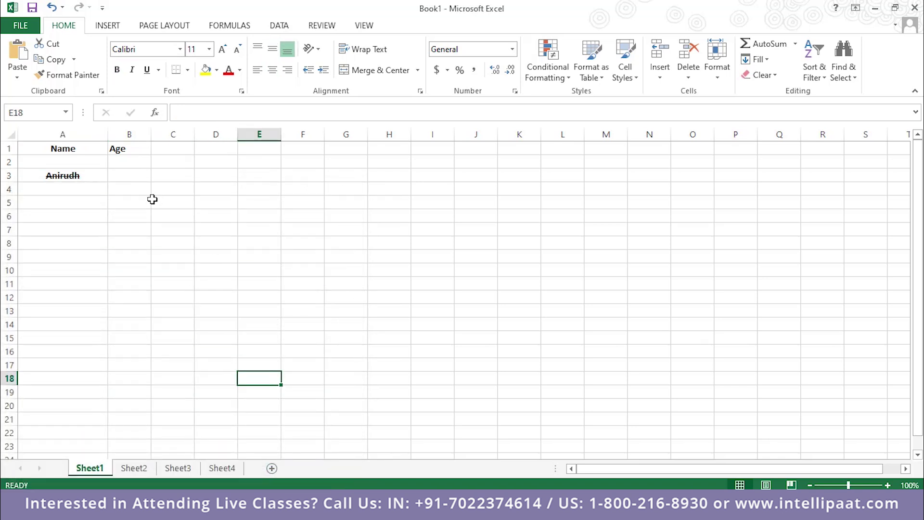
key("ctrl+z")
Enter the number 1000 in cell A5
left_click(91, 202)
type("1000")
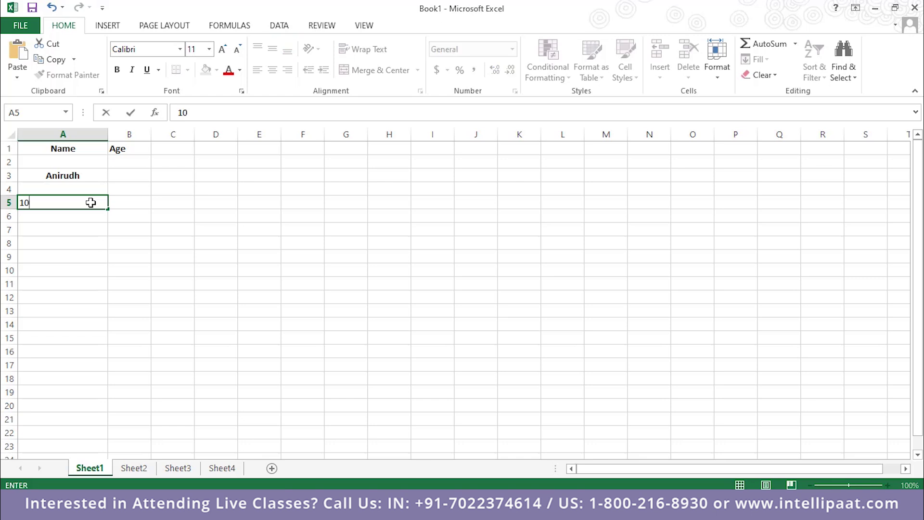
left_click(39, 241)
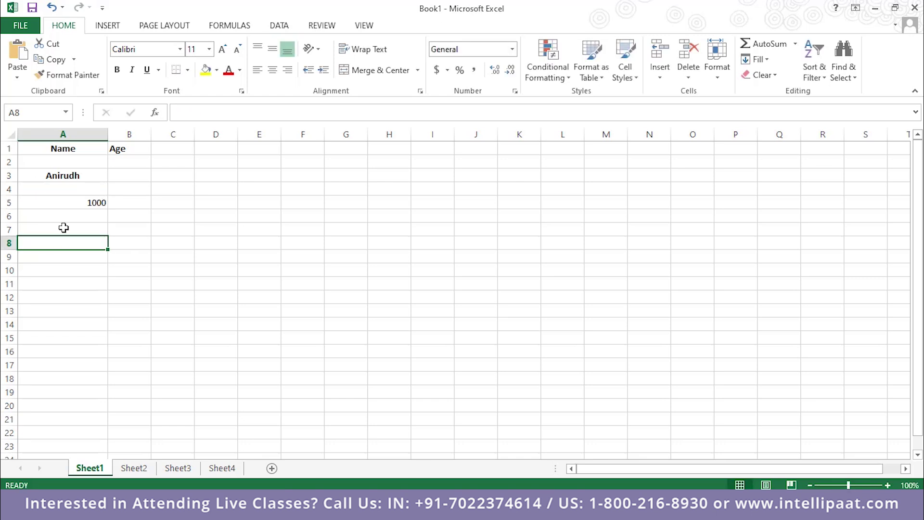
Compare the number format categories for cell A5 and format it as Percentage with 2 decimal places
left_click(59, 202)
right_click(61, 205)
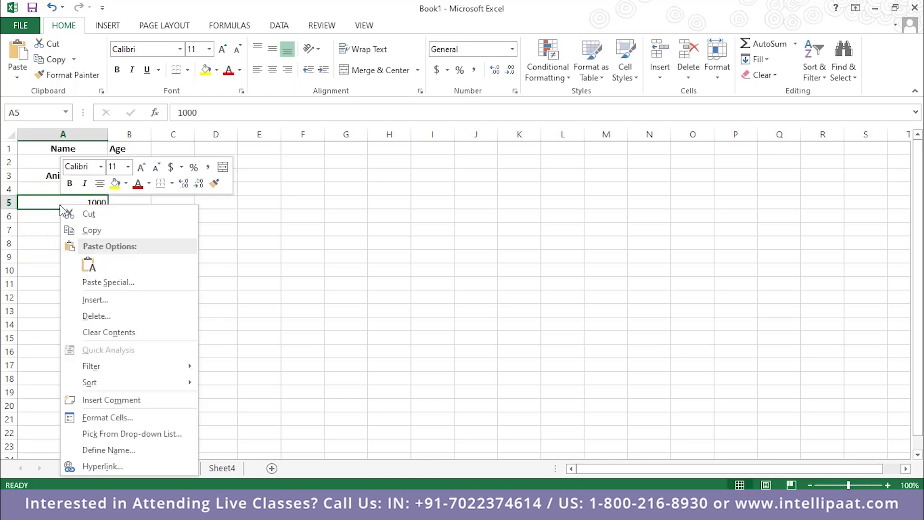
left_click(111, 417)
left_click(41, 211)
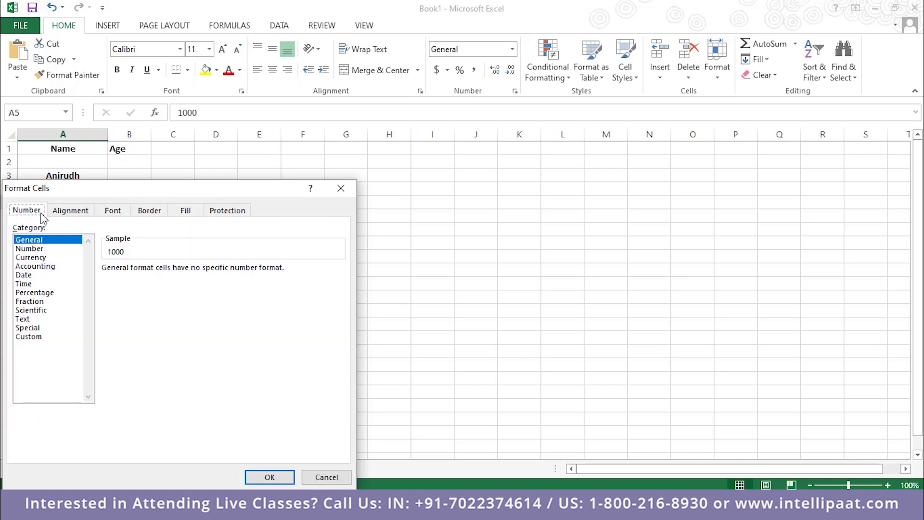
left_click_drag(72, 190, 351, 158)
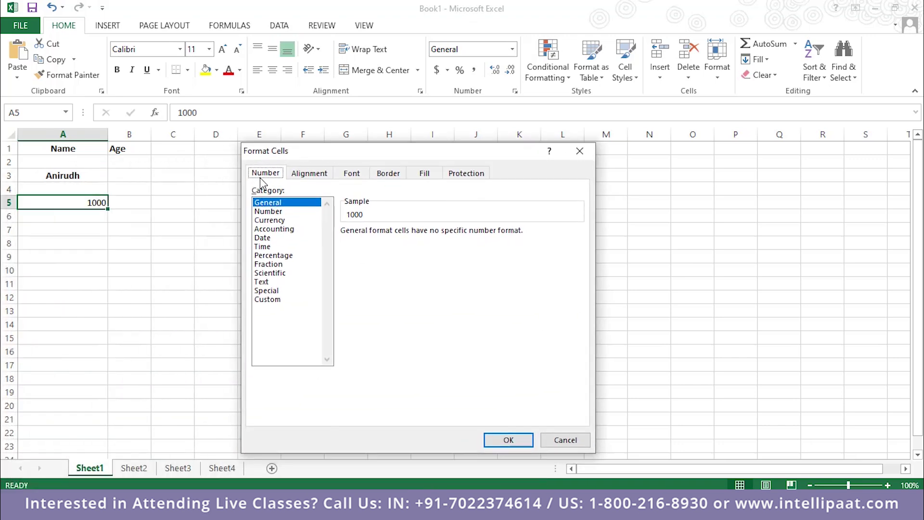
left_click(270, 212)
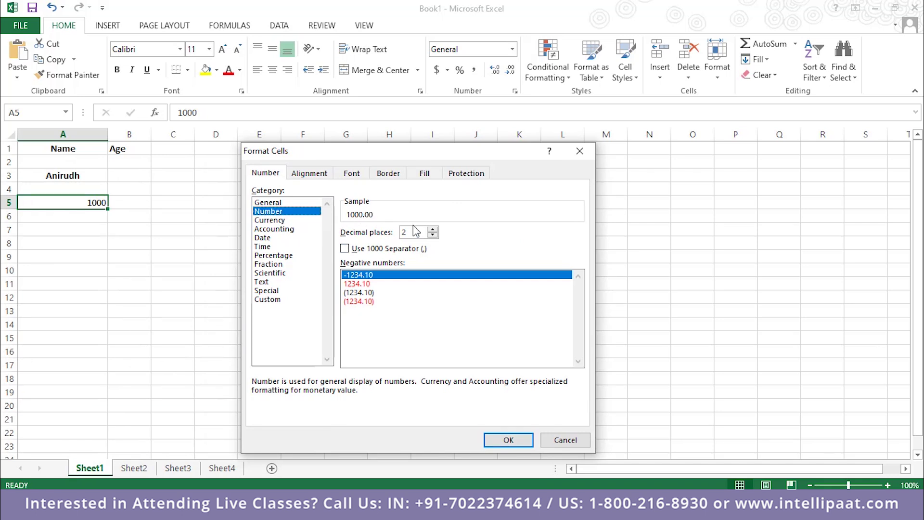
left_click(283, 220)
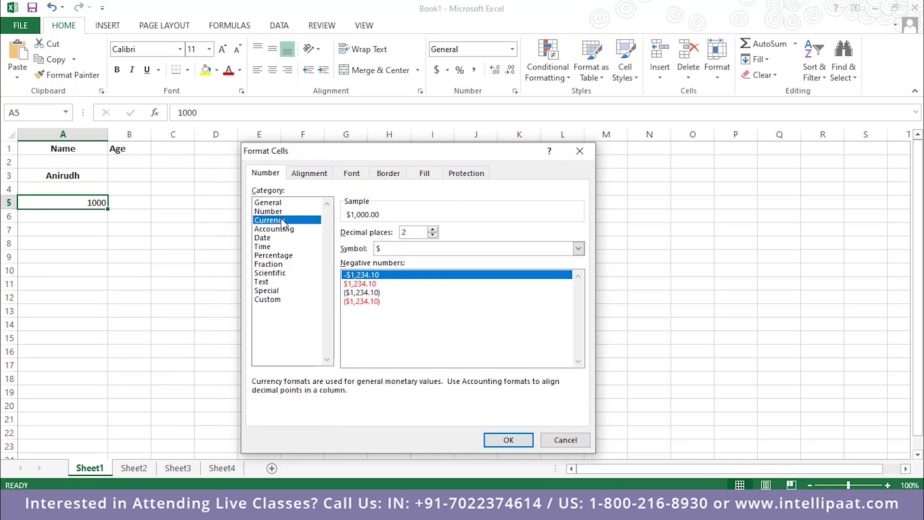
left_click(284, 230)
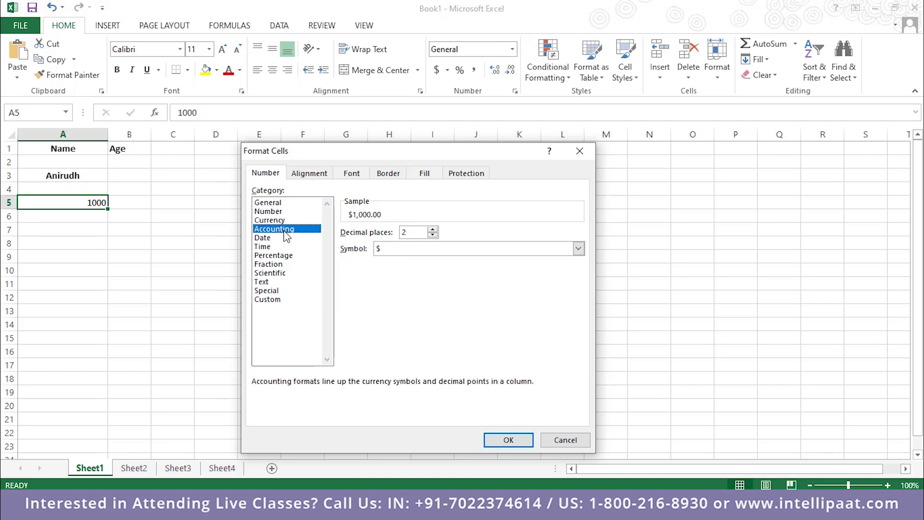
left_click(288, 238)
left_click(289, 255)
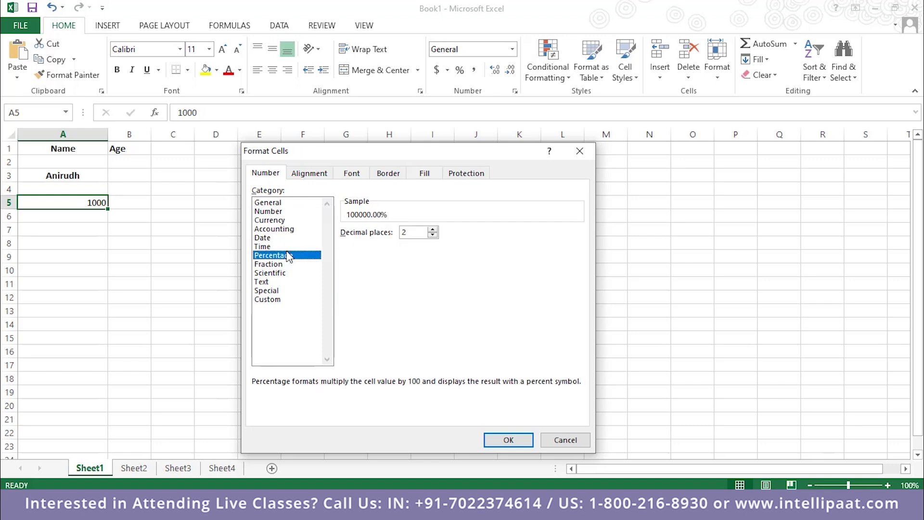
left_click(506, 439)
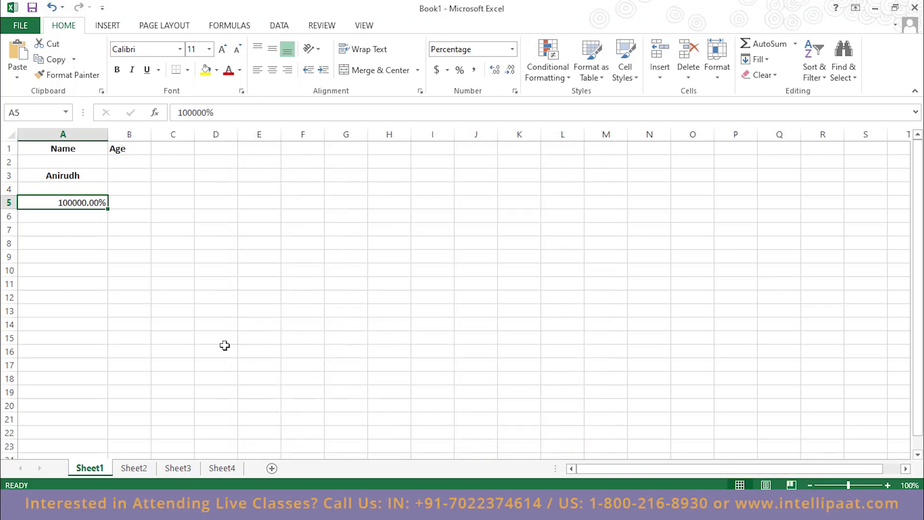
left_click(165, 315)
Look through the ribbon's Insert, Page Layout, Formulas and Data commands
left_click(68, 204)
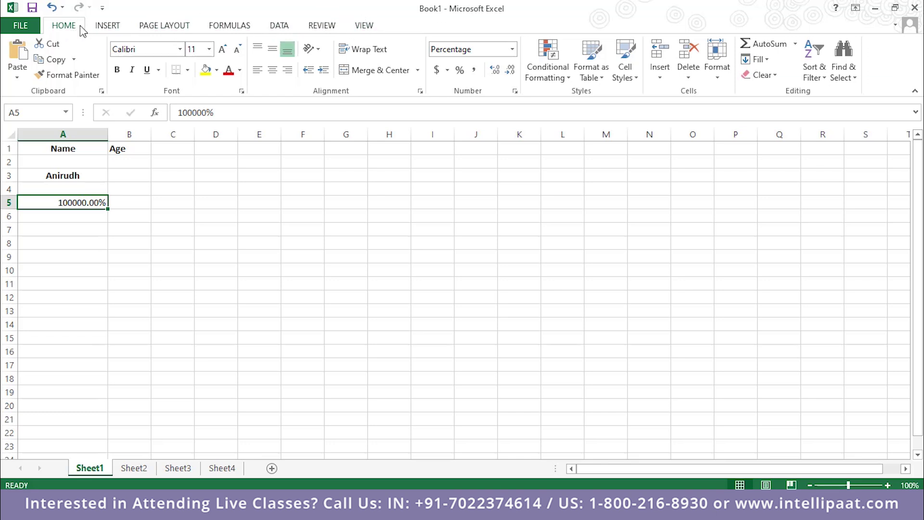
left_click(110, 25)
left_click(166, 25)
left_click(230, 26)
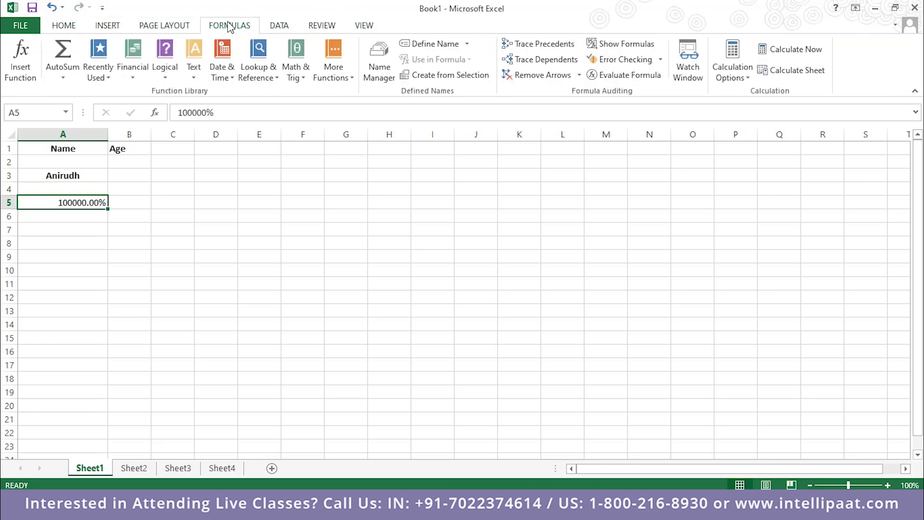
left_click(282, 27)
scroll(349, 30, "up", 4)
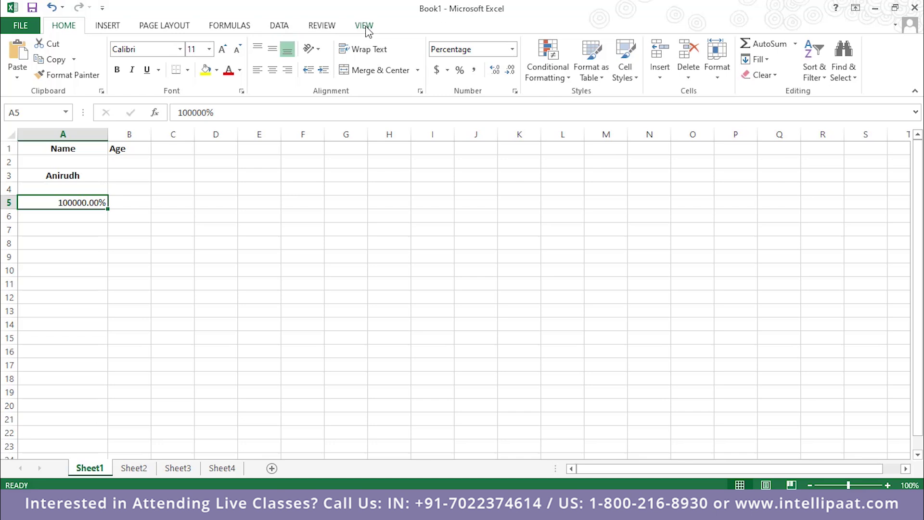
Enable Developer among the ribbon's Main Tabs in the Customize Ribbon options and display the Developer commands
right_click(368, 32)
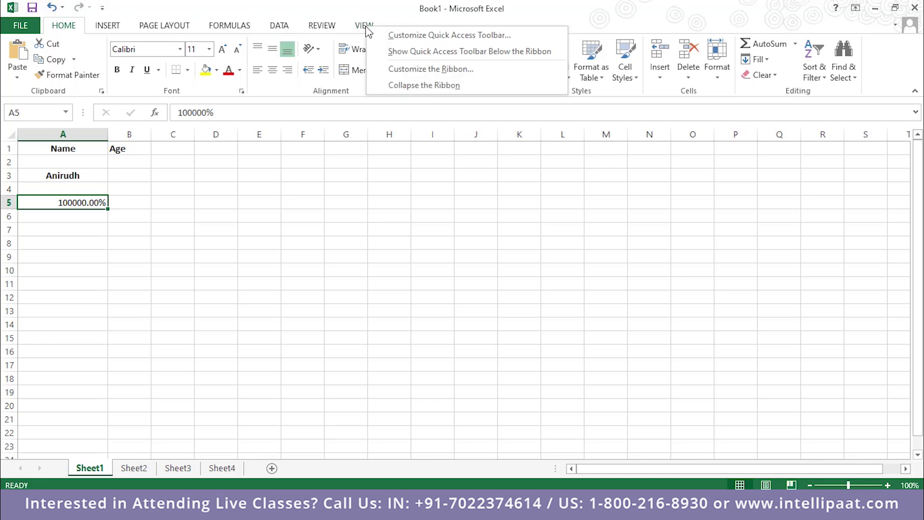
left_click(420, 36)
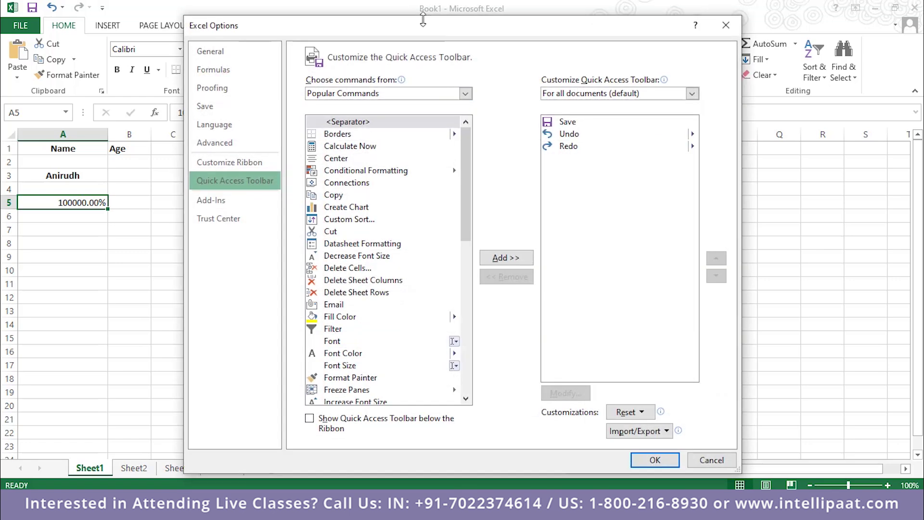
left_click_drag(449, 28, 395, 101)
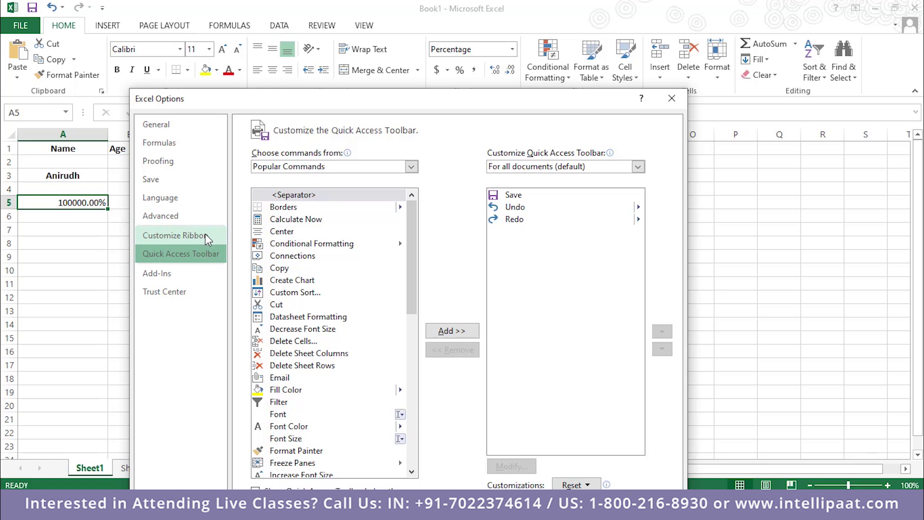
left_click(181, 240)
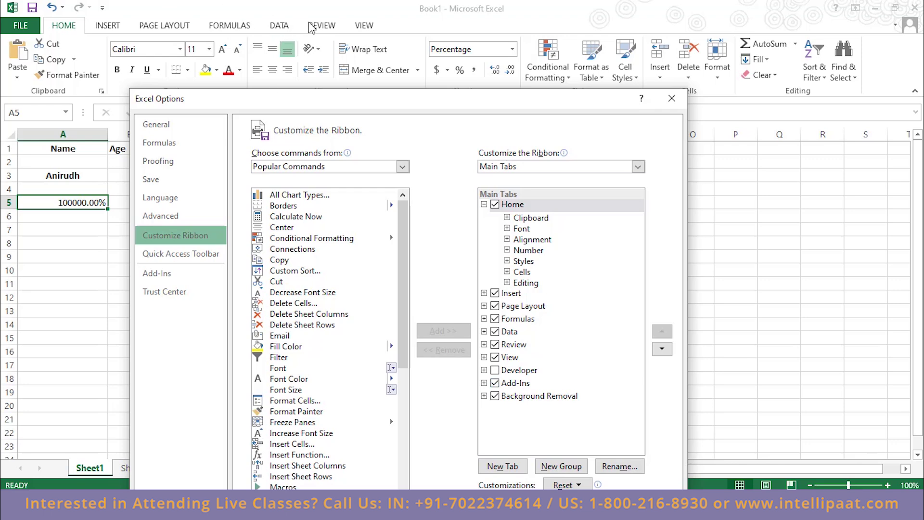
left_click(495, 370)
left_click_drag(405, 100, 395, 41)
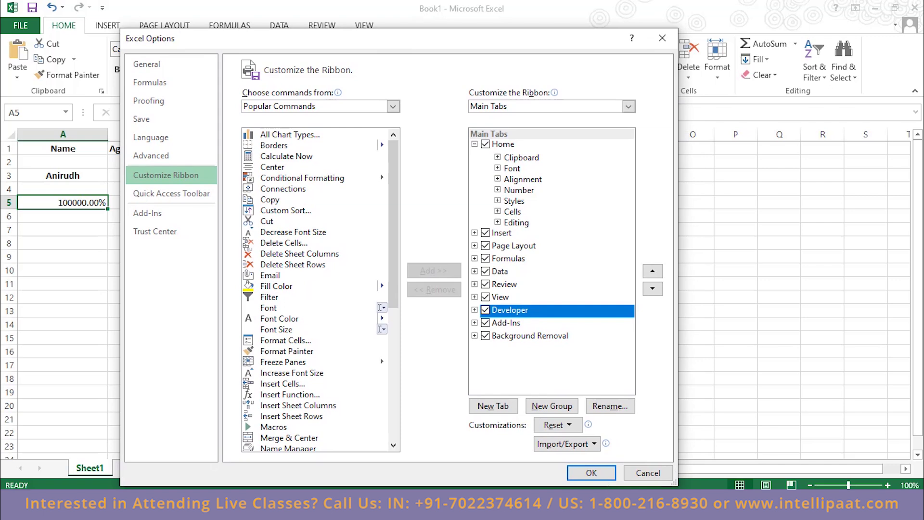
left_click(592, 477)
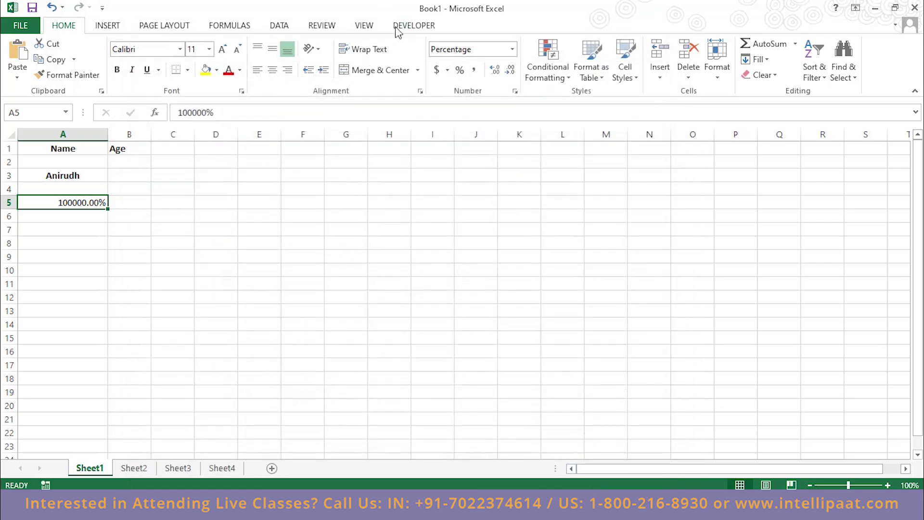
left_click(419, 33)
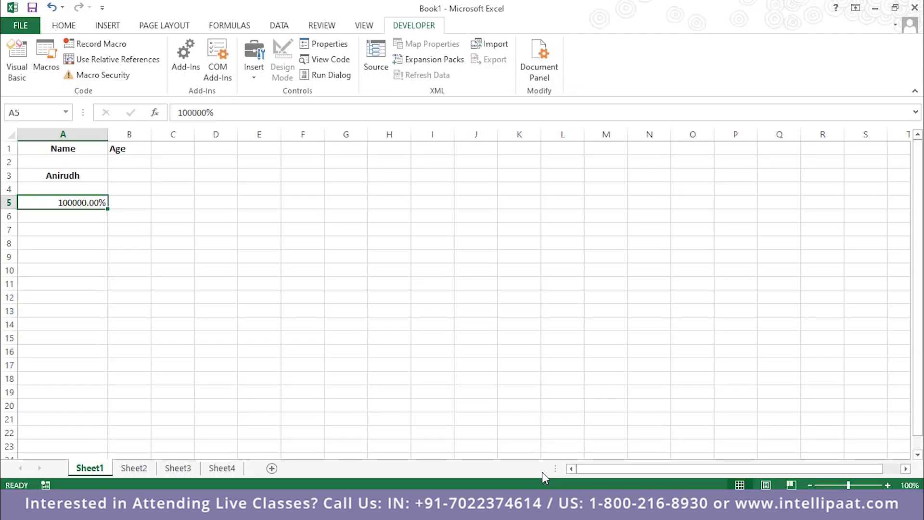
Clear the contents of cells A5, A3, A1 and B1
key("Delete")
left_click(81, 177)
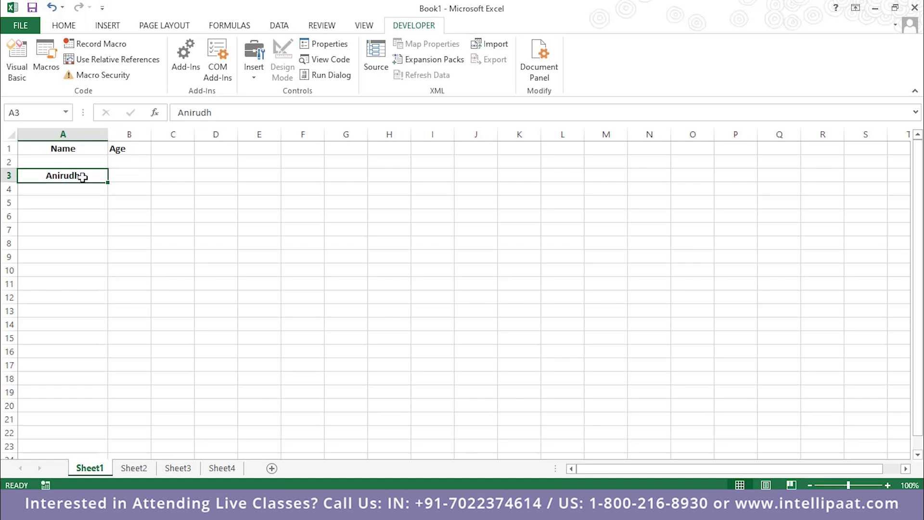
key("Delete")
left_click(96, 147)
key("Delete")
left_click(117, 153)
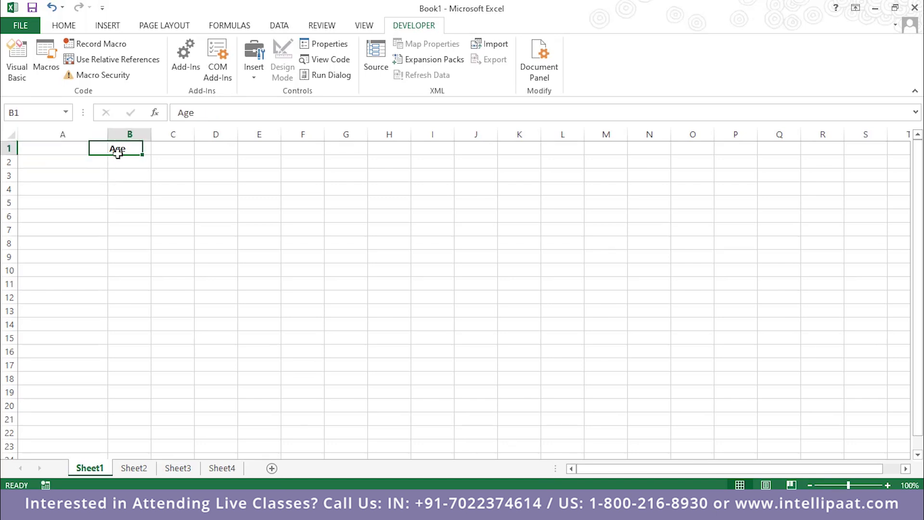
key("Delete")
Enter the header ID in cell A1 and the header Age in cell B1
left_click(80, 150)
type("ID")
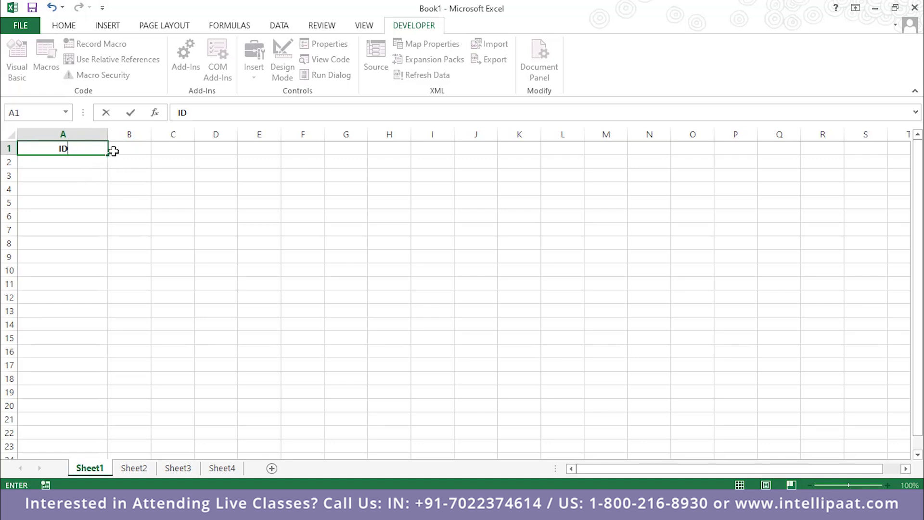
left_click(108, 148)
key("Tab")
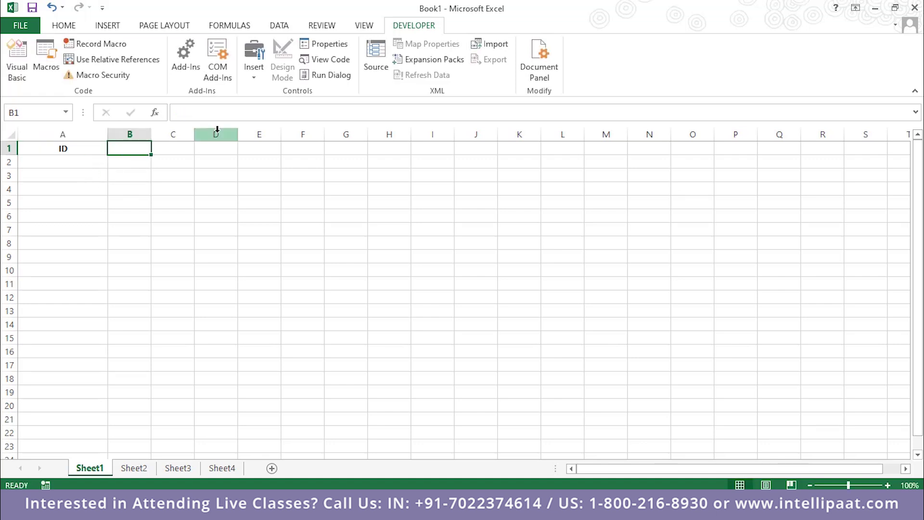
type("Age")
Start the ID column with 1 in cell A2 and the formula =A2+1 in cell A3
left_click(71, 166)
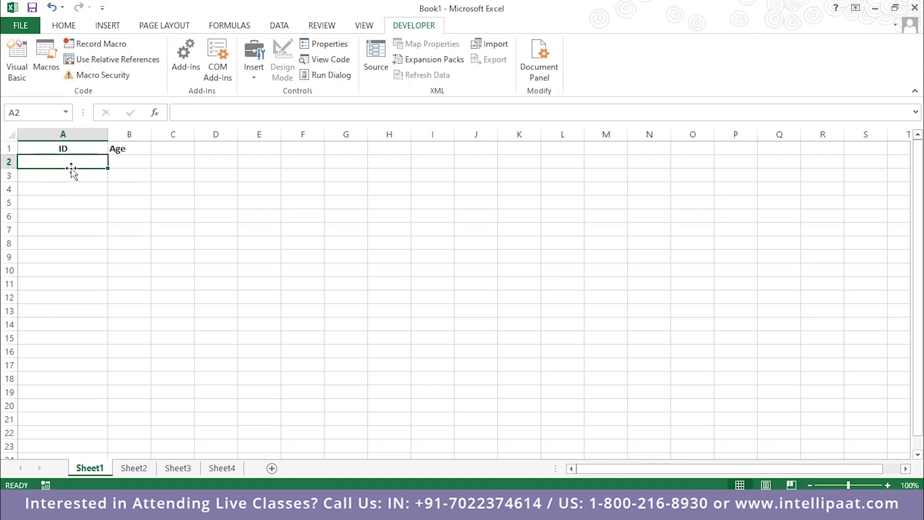
type("1")
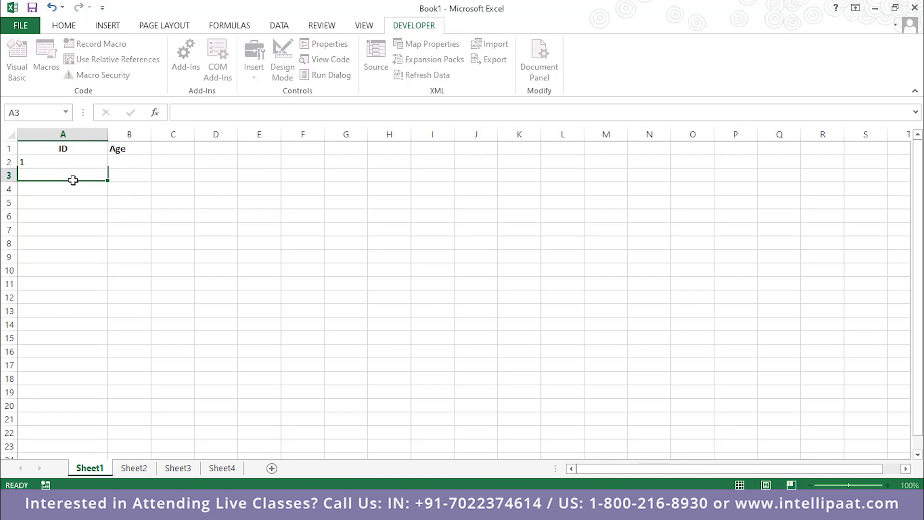
key("Return")
type("=A")
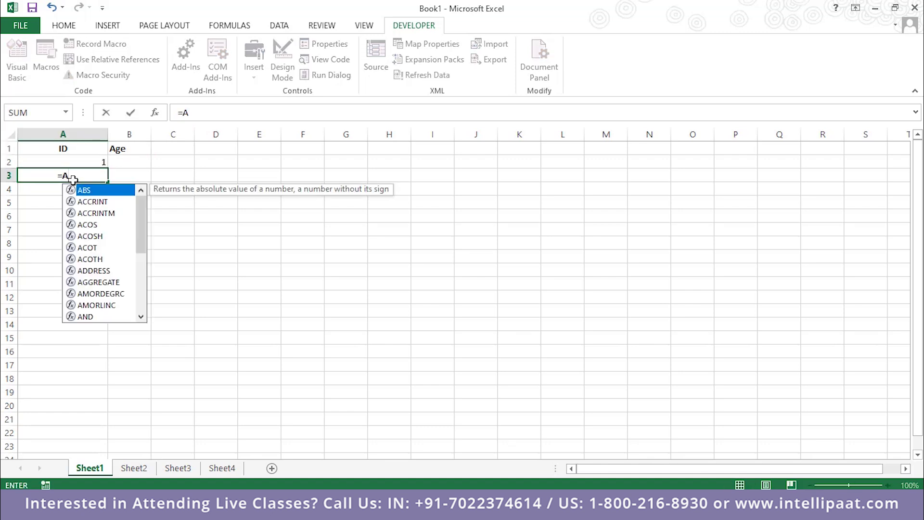
type("2+1")
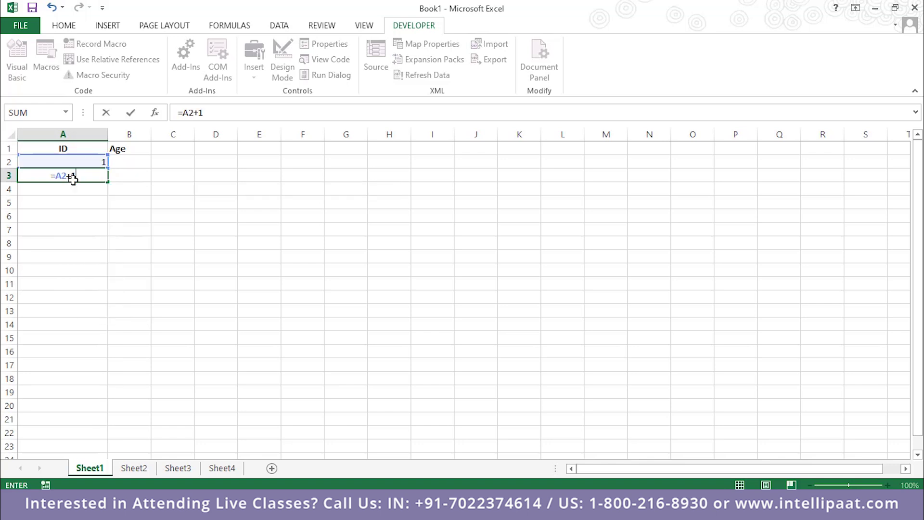
key("Return")
Fill the formula in A3 down column A through row 93
left_click(66, 176)
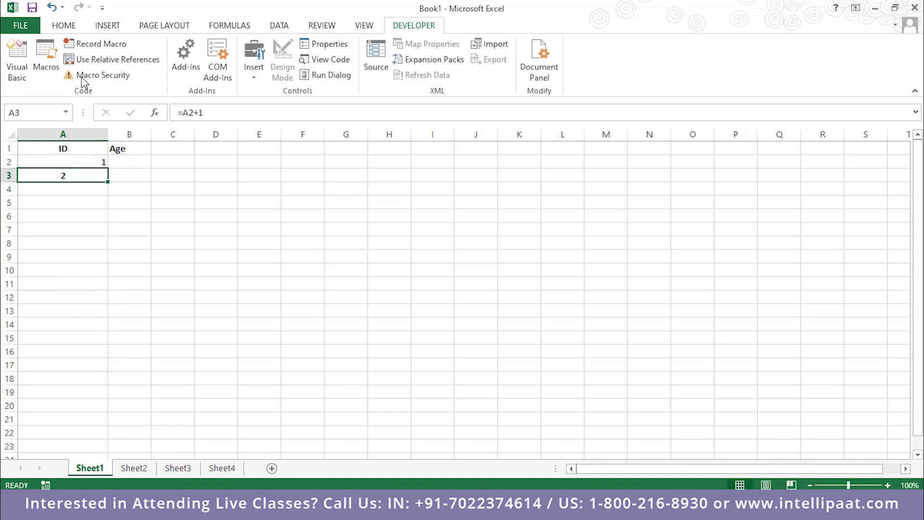
left_click_drag(109, 183, 117, 420)
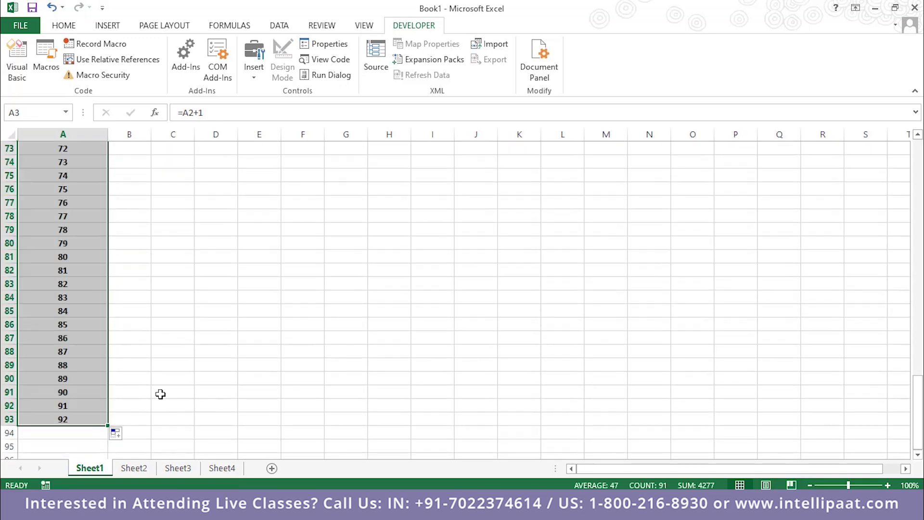
left_click(161, 395)
Examine the filled ID series in column A, including the formula in cell A31, and return to cell A1
scroll(95, 408, "up", 7)
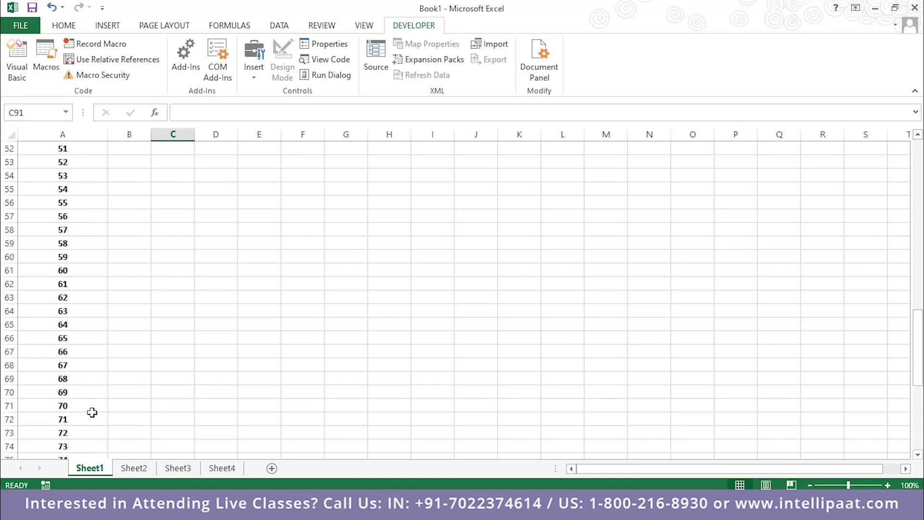
scroll(94, 409, "up", 17)
scroll(92, 411, "down", 6)
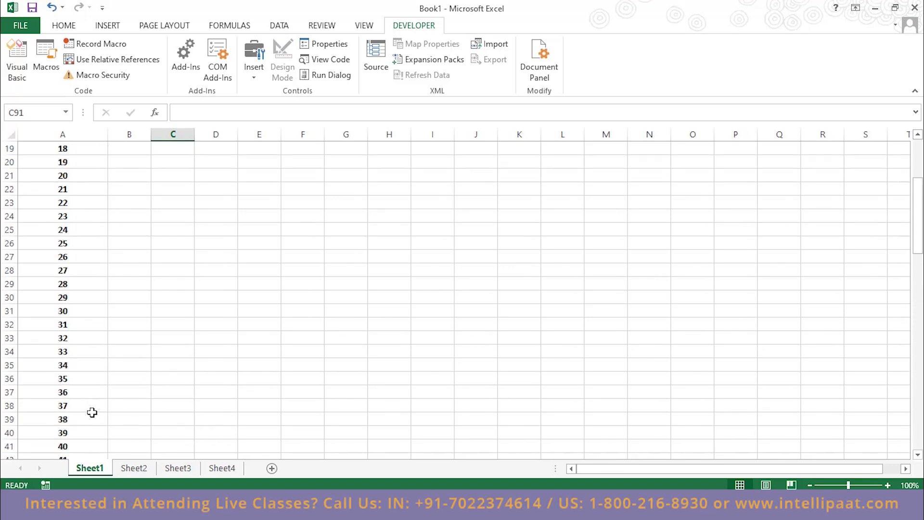
scroll(70, 361, "down", 4)
left_click(70, 340)
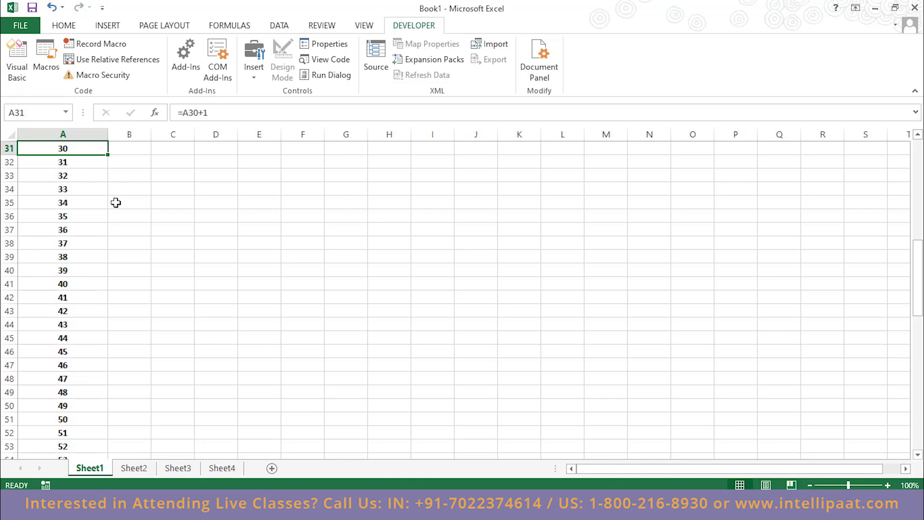
scroll(107, 227, "down", 18)
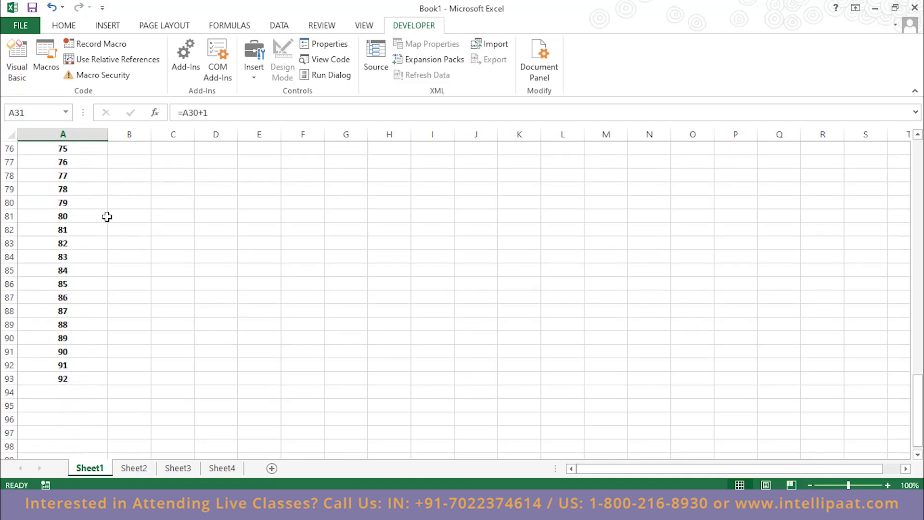
key("ctrl+shift+d")
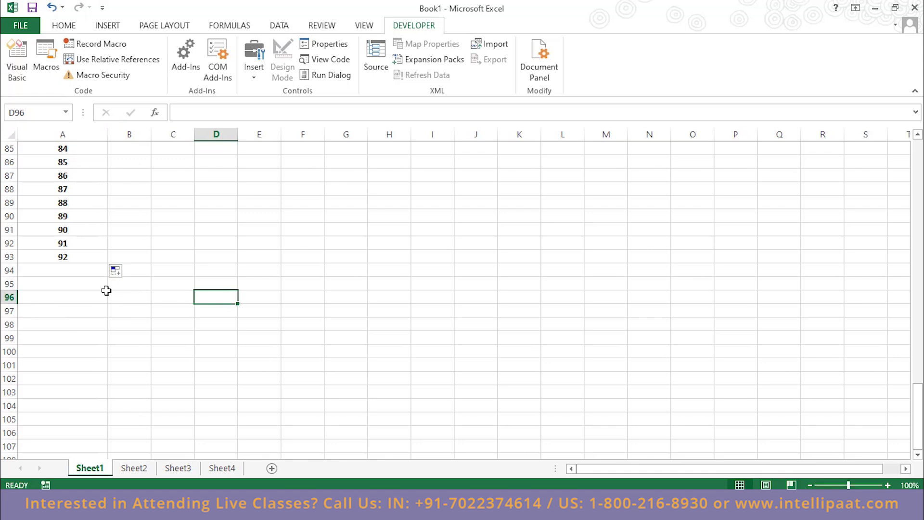
left_click(322, 297)
left_click(423, 297)
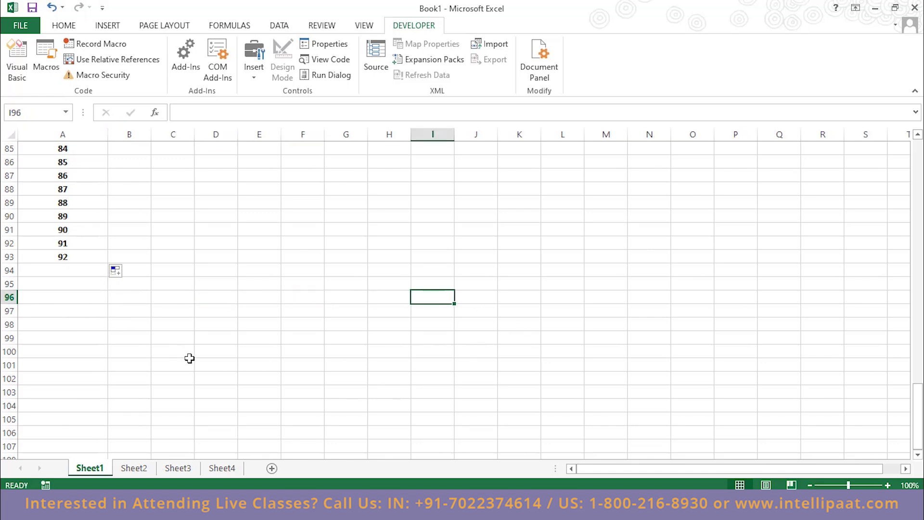
scroll(869, 456, "up", 1)
left_click_drag(917, 416, 917, 173)
left_click(81, 151)
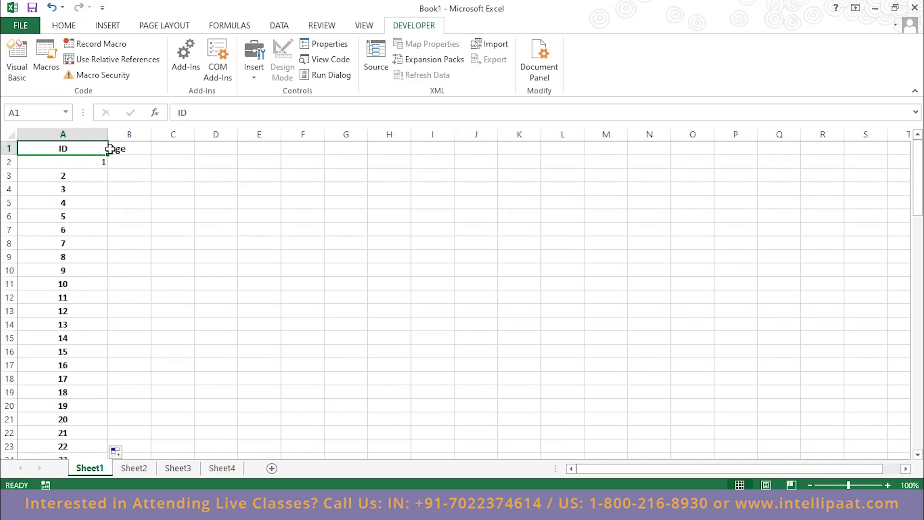
Freeze the top row with the ID and Age headers, and check it by going through the ID list to row 93
left_click(135, 151, "shift")
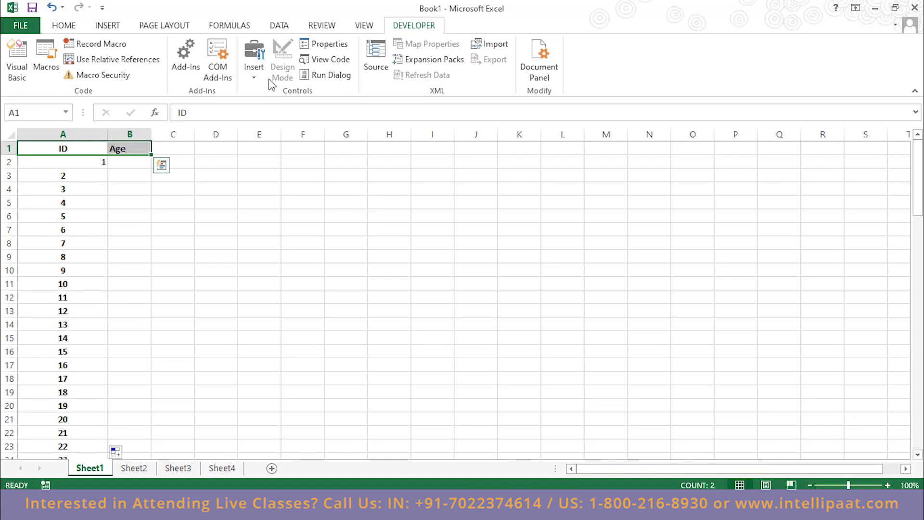
left_click(369, 28)
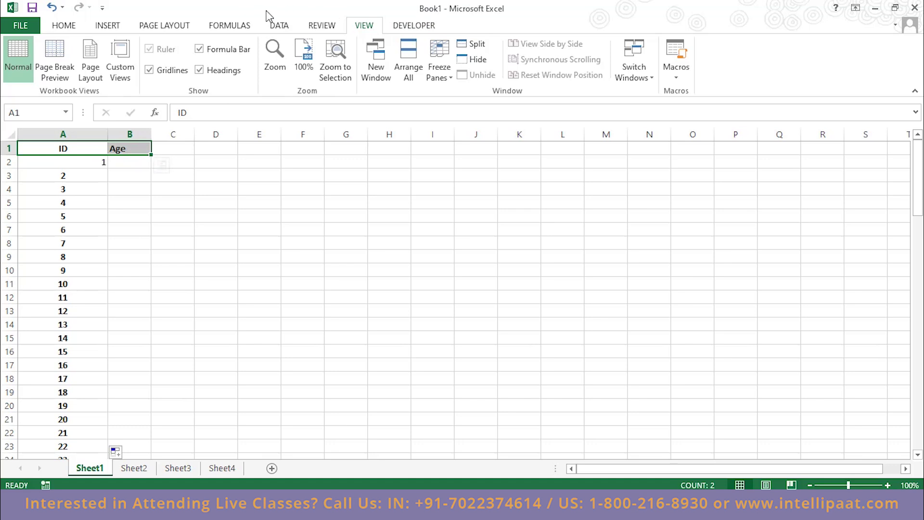
left_click(439, 77)
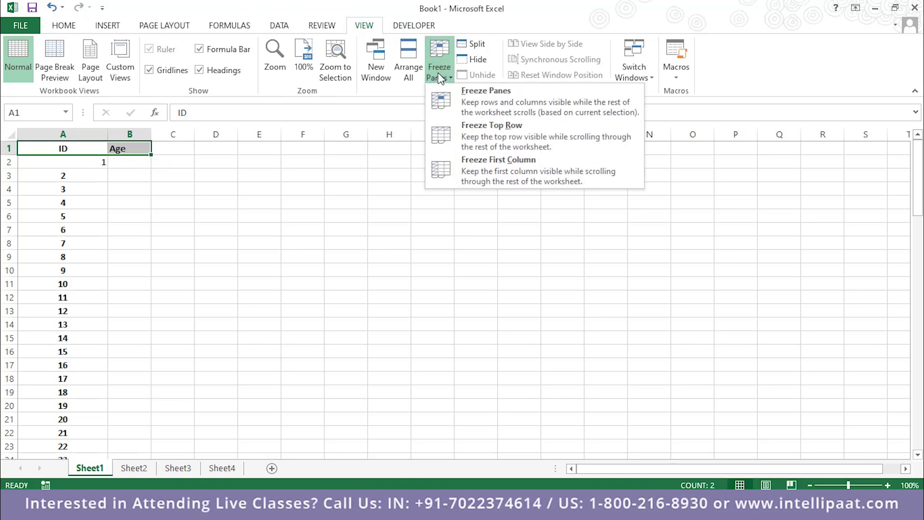
left_click(461, 144)
left_click(279, 325)
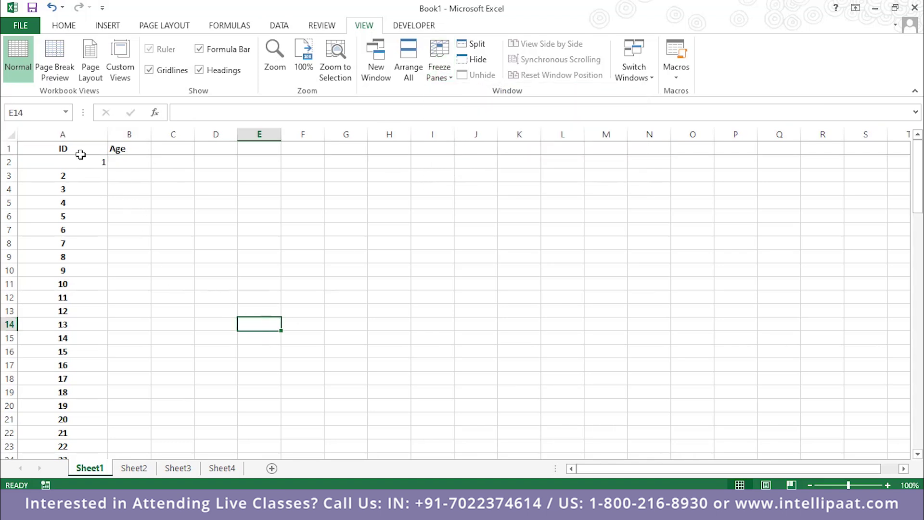
left_click(101, 201)
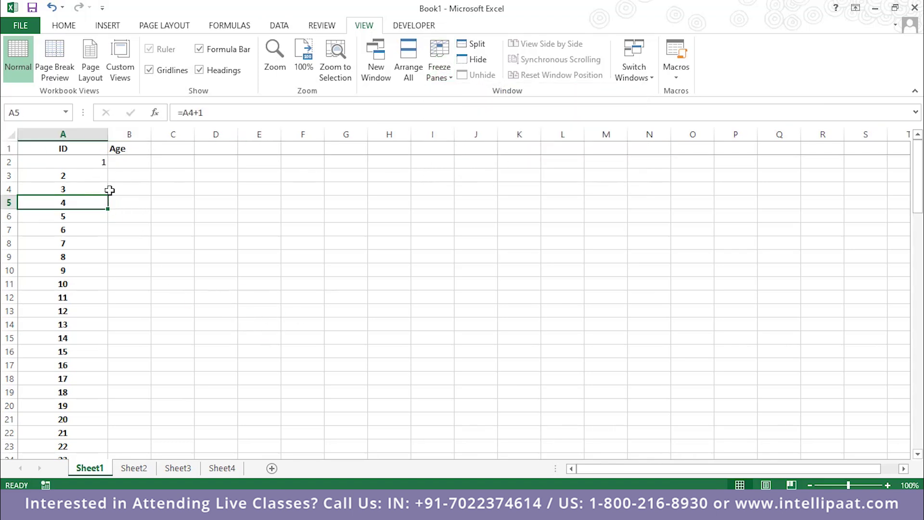
scroll(109, 190, "down", 14)
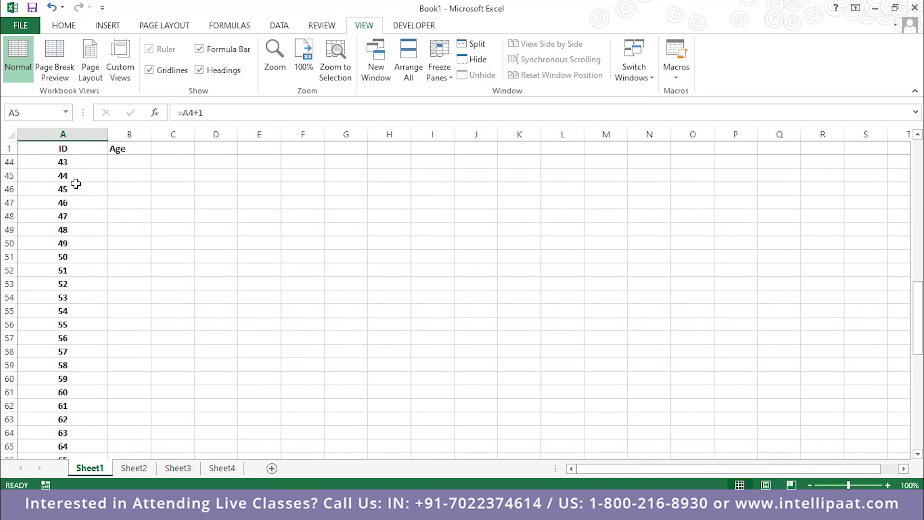
scroll(113, 216, "down", 6)
scroll(91, 315, "down", 8)
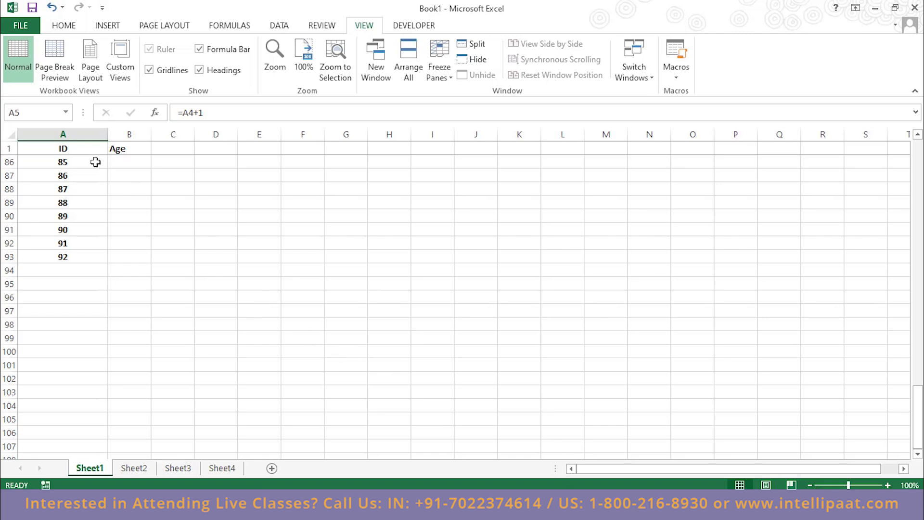
Set the protection of cell A88 to Hidden in addition to Locked, and check its formula against neighbouring cells in column A
left_click(56, 189)
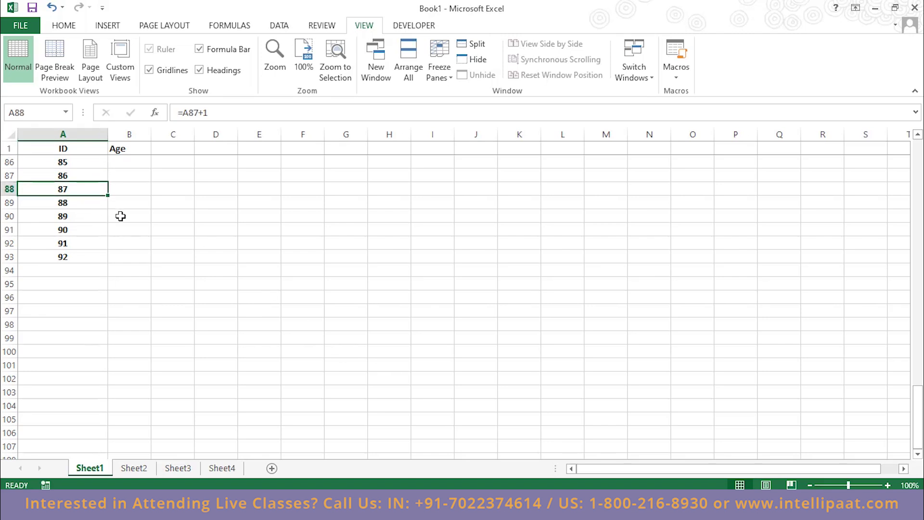
right_click(66, 188)
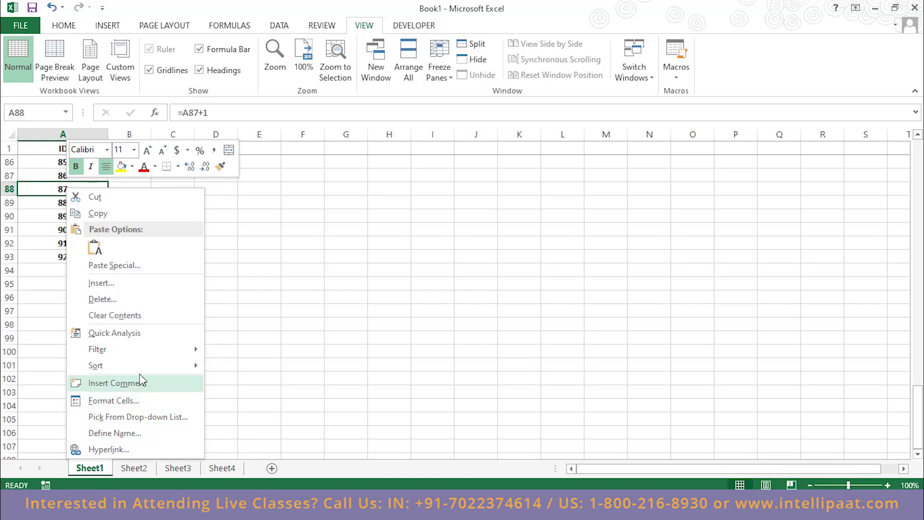
left_click(163, 401)
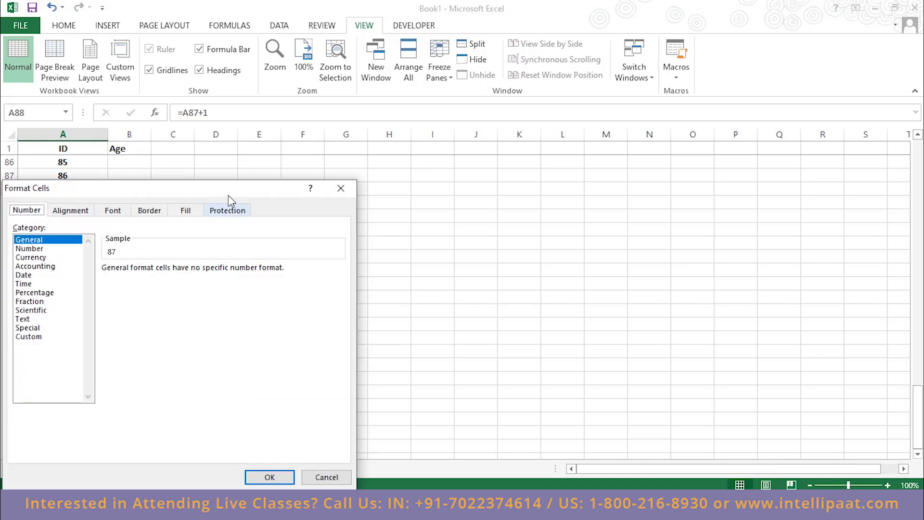
left_click_drag(227, 190, 418, 171)
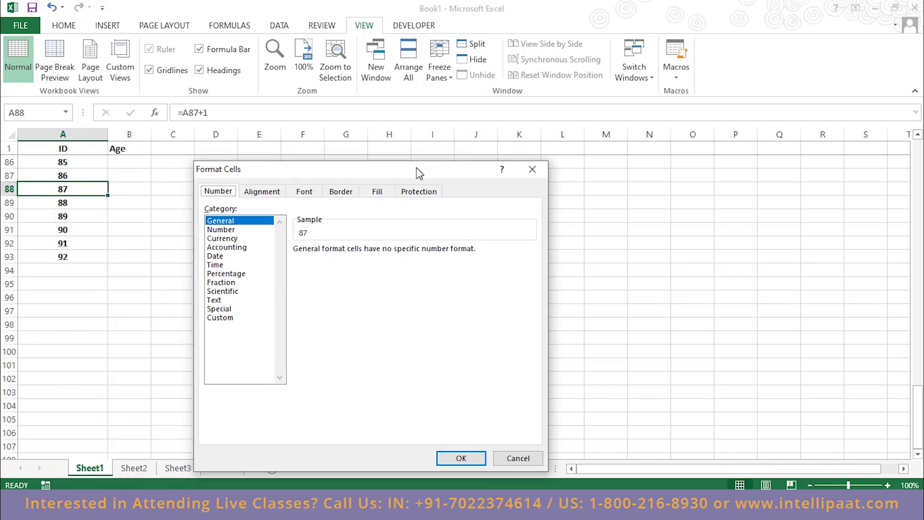
left_click(418, 191)
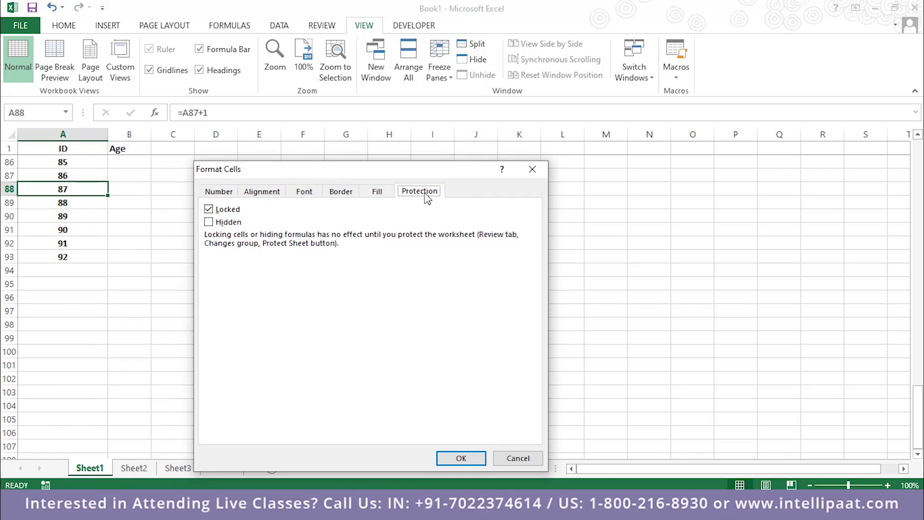
left_click(217, 224)
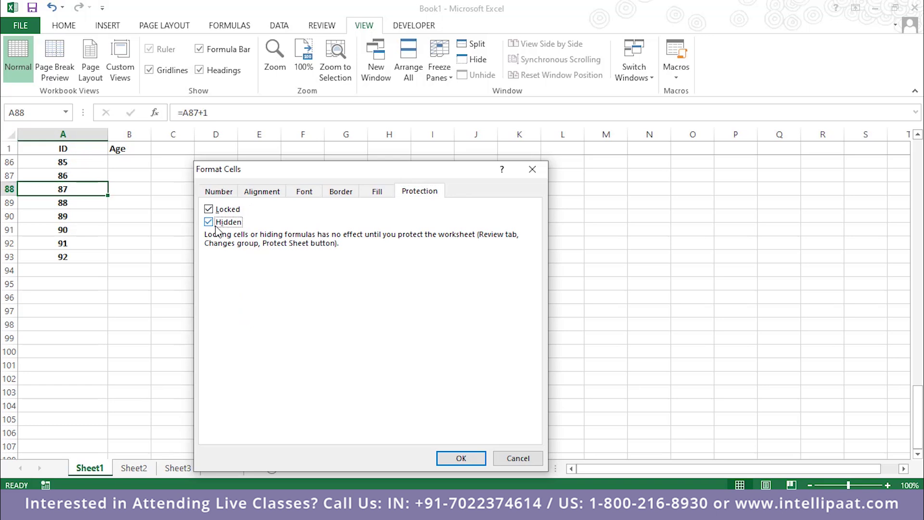
left_click(466, 458)
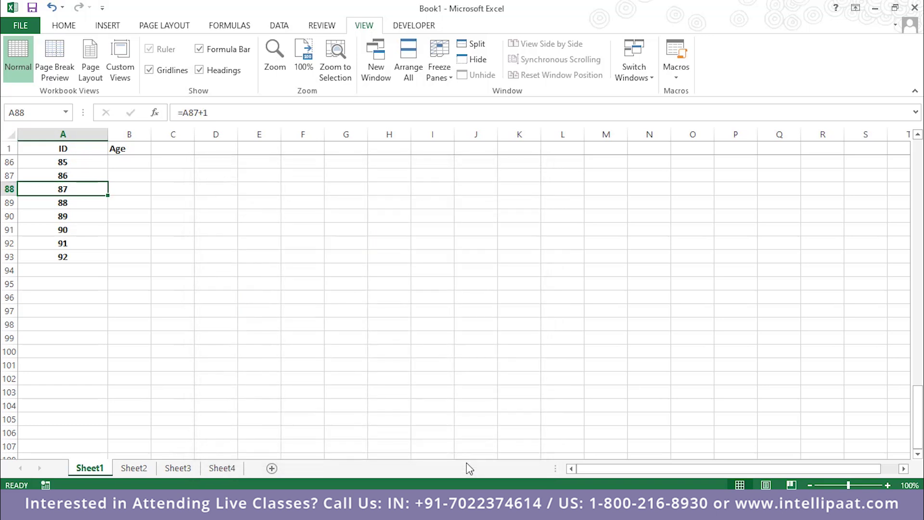
left_click(76, 243)
left_click(86, 202)
left_click(92, 185)
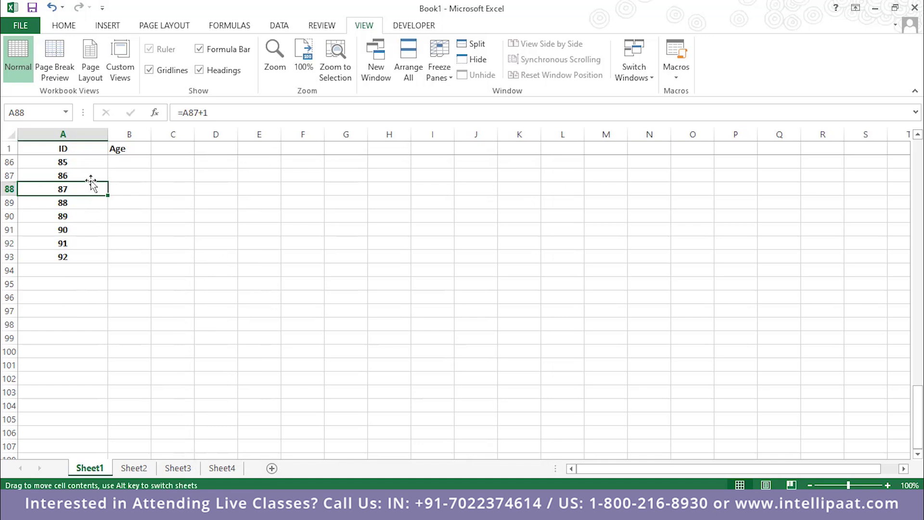
left_click(96, 217)
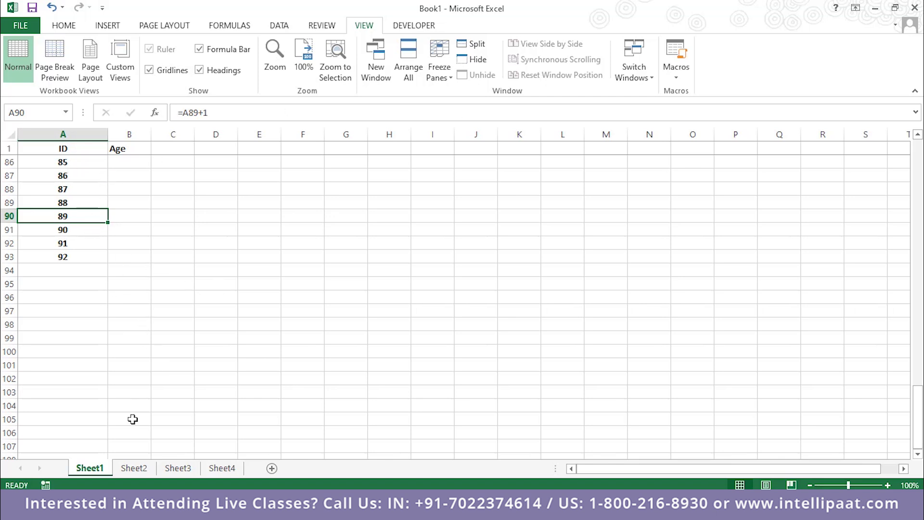
Protect the workbook structure, entering and re-entering the protection password
left_click(330, 27)
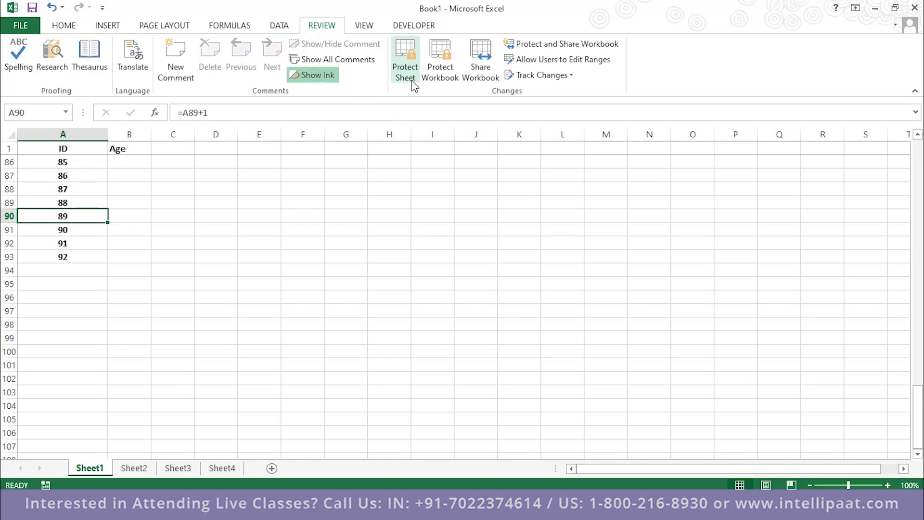
left_click(444, 78)
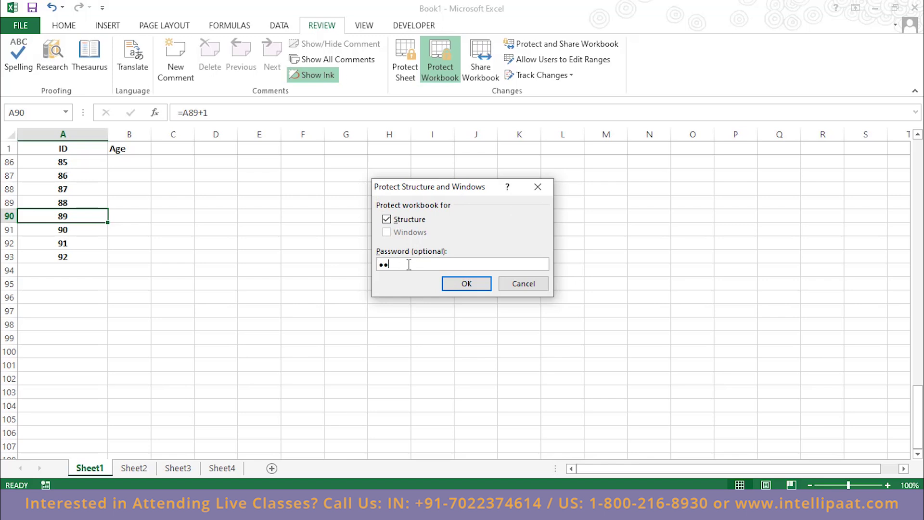
left_click(470, 286)
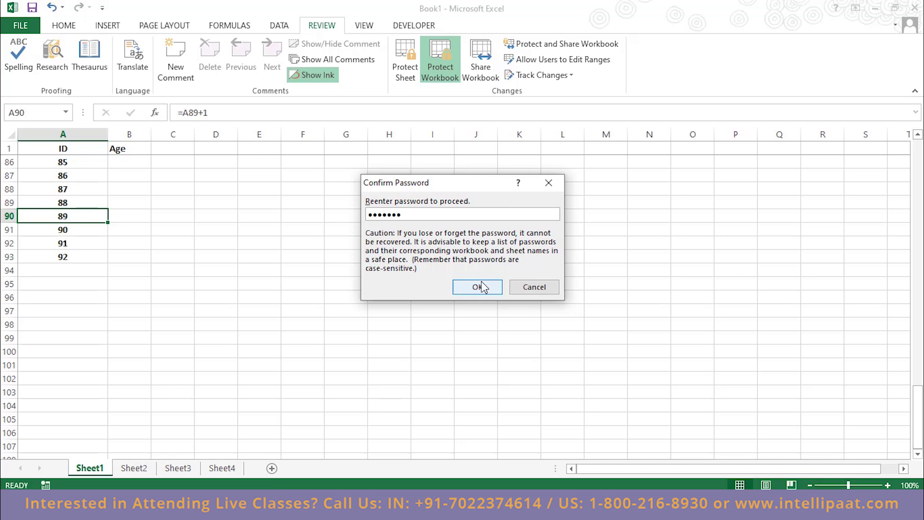
left_click(478, 286)
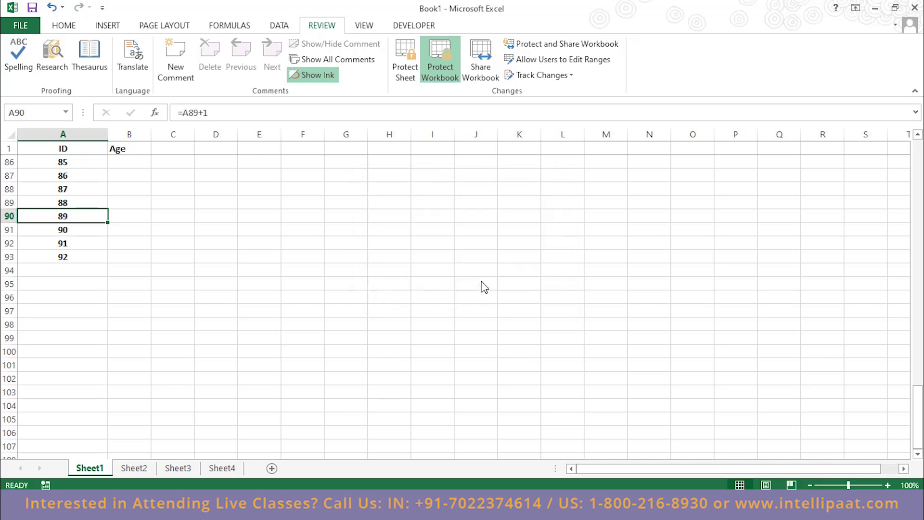
left_click(428, 244)
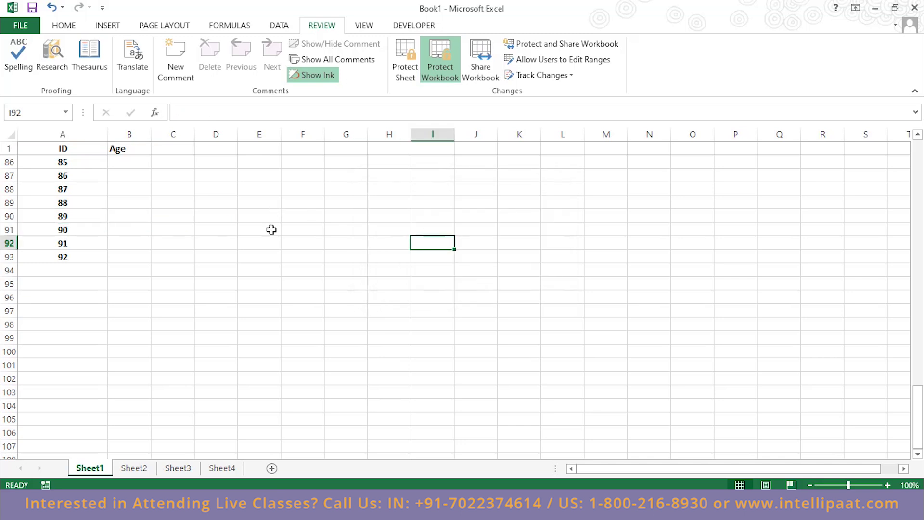
left_click(263, 243)
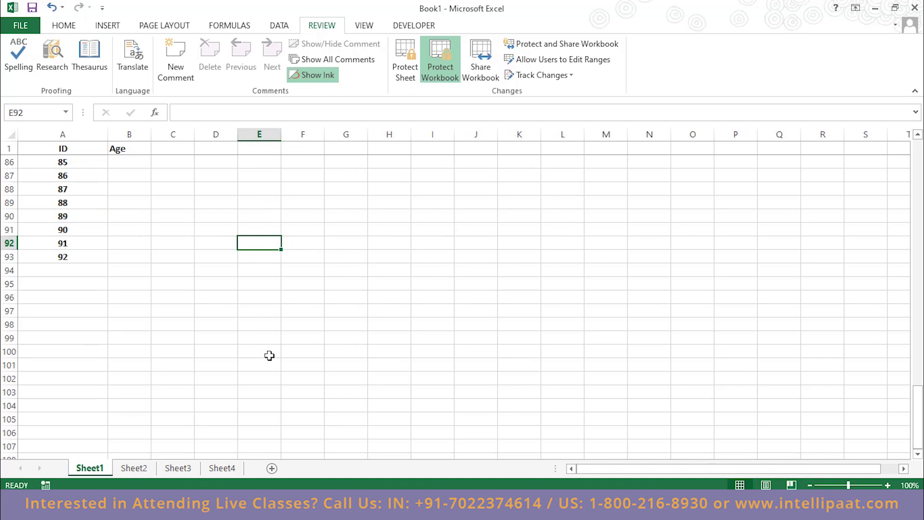
Remove the workbook protection by entering the protection password
left_click(454, 59)
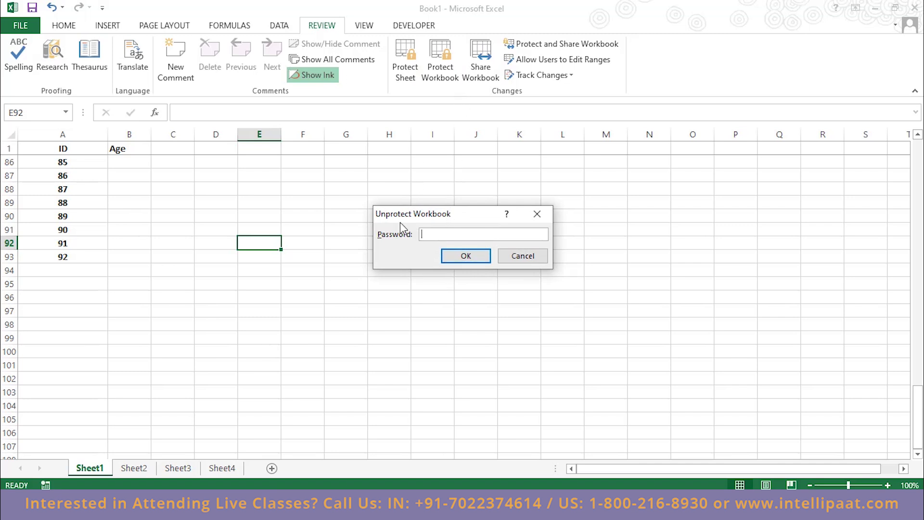
type("1")
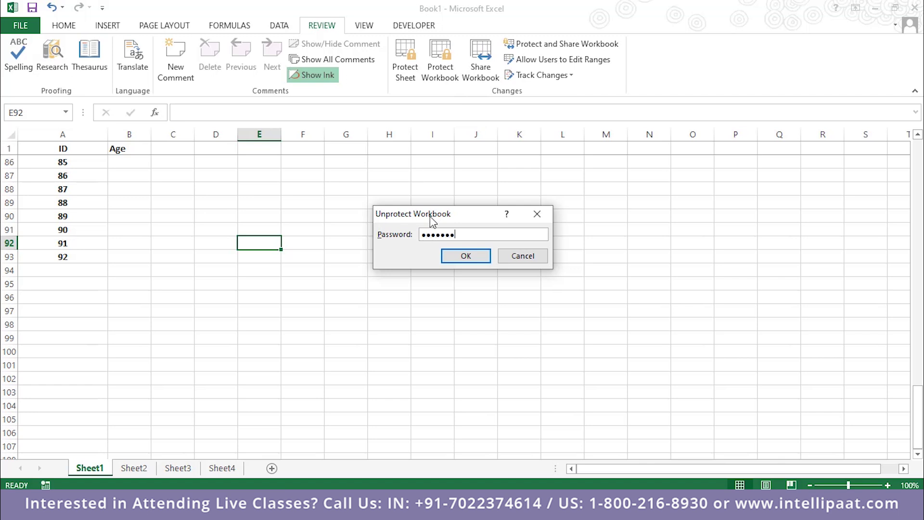
left_click(455, 257)
left_click(348, 284)
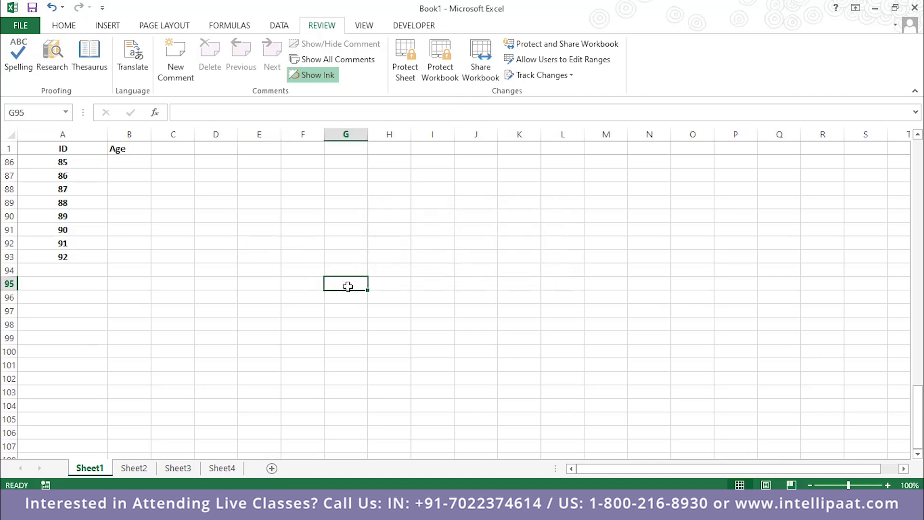
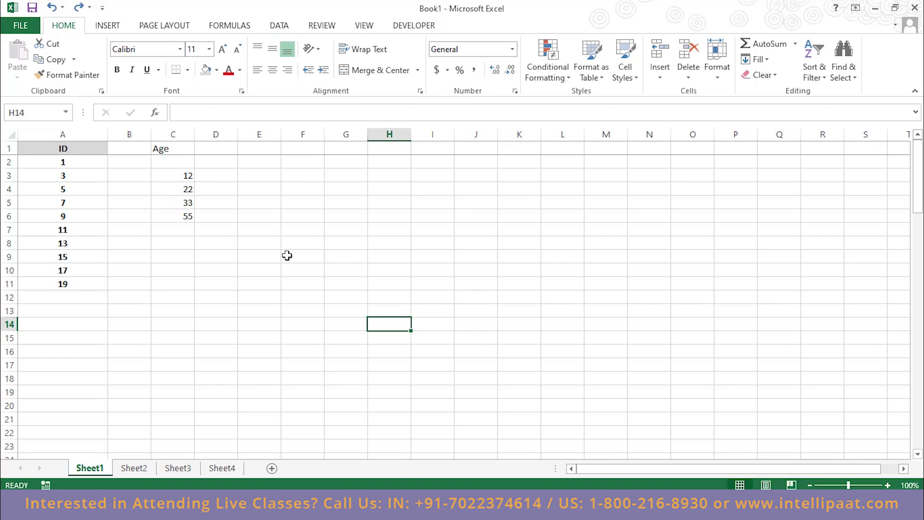
Total the ID values in cell A13 with the formula =SUM(A2:A11), and check the formula and the first and last cells of its range
left_click(63, 311)
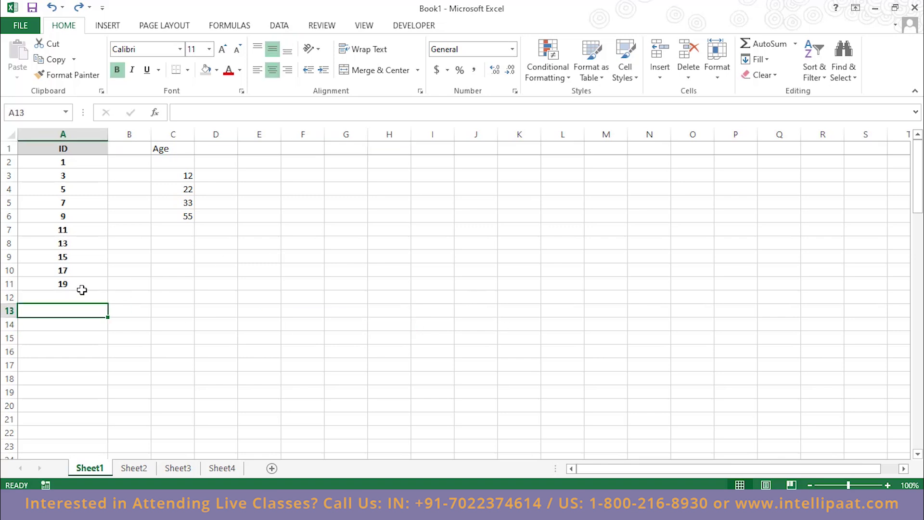
left_click_drag(83, 284, 80, 164)
left_click_drag(186, 217, 190, 163)
left_click(100, 312)
type("=")
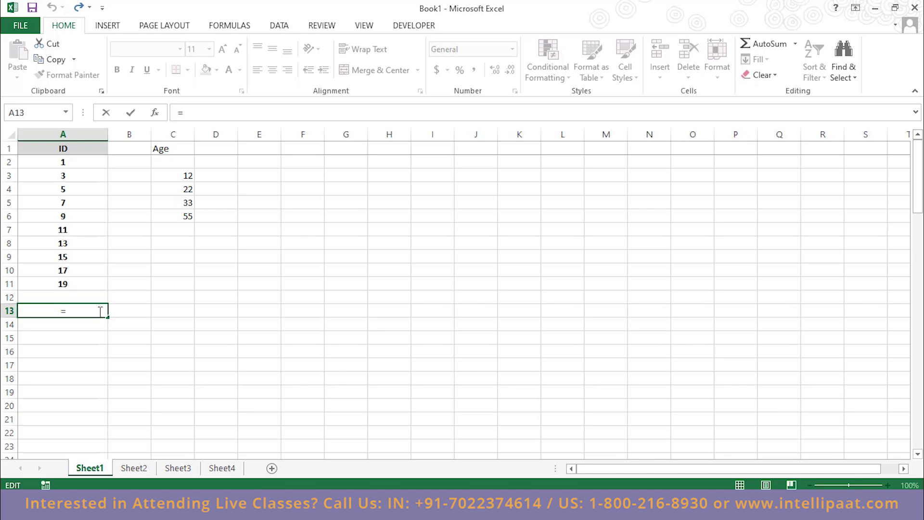
type("SUM")
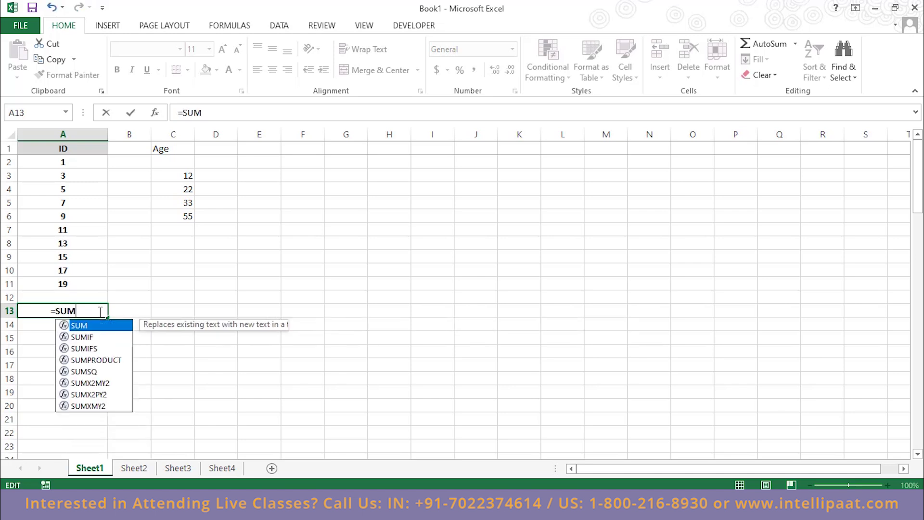
type("(")
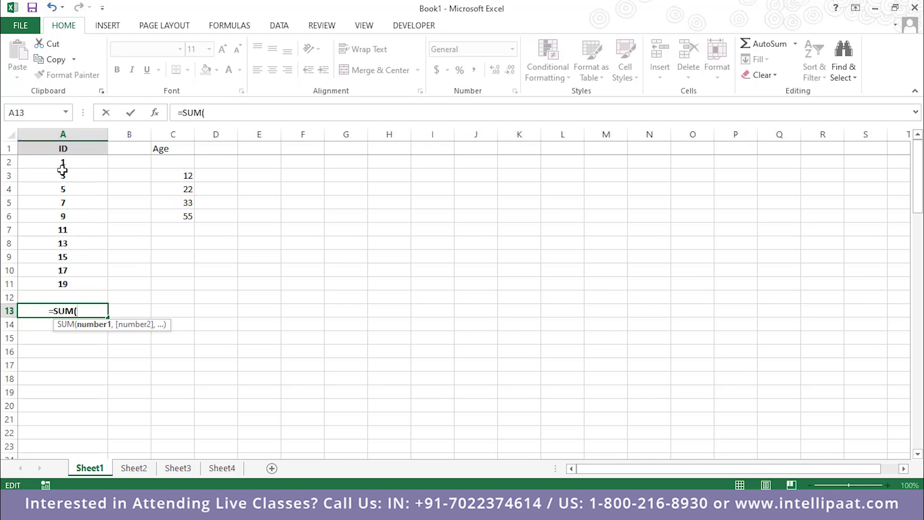
type("A2:")
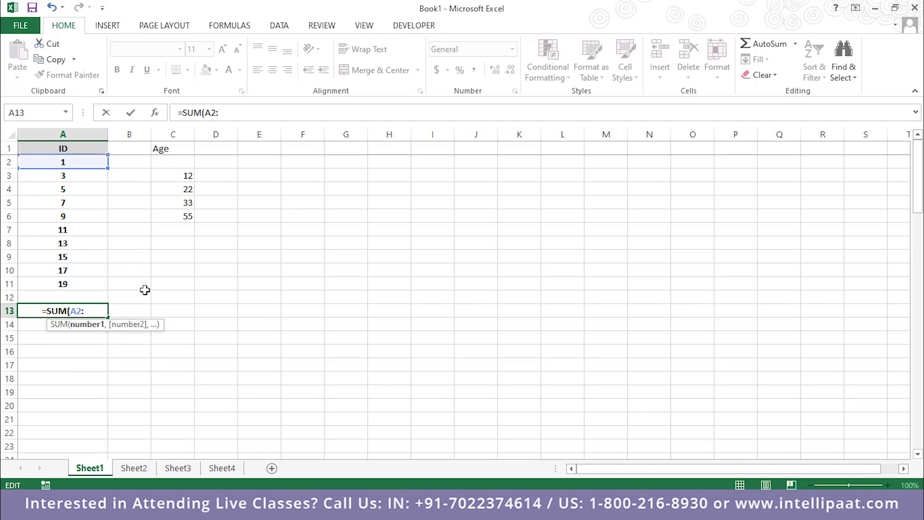
type("A11)")
key("Return")
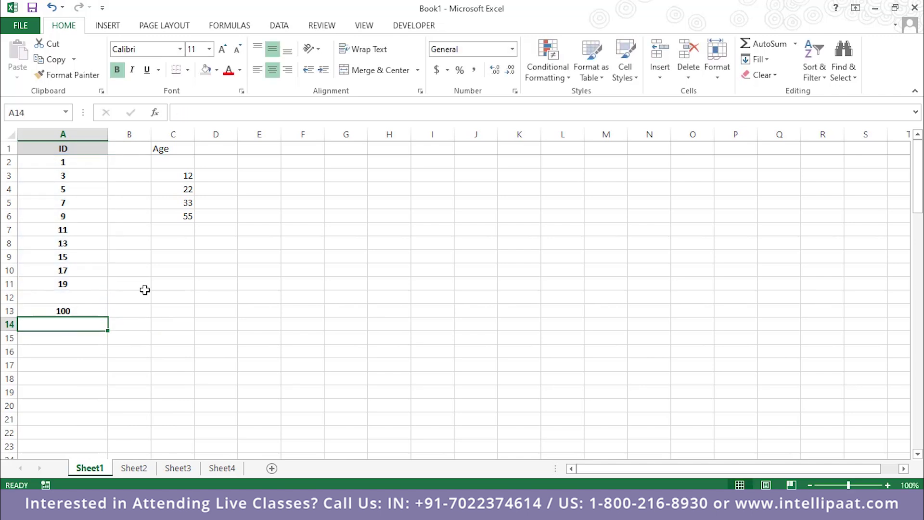
left_click(94, 311)
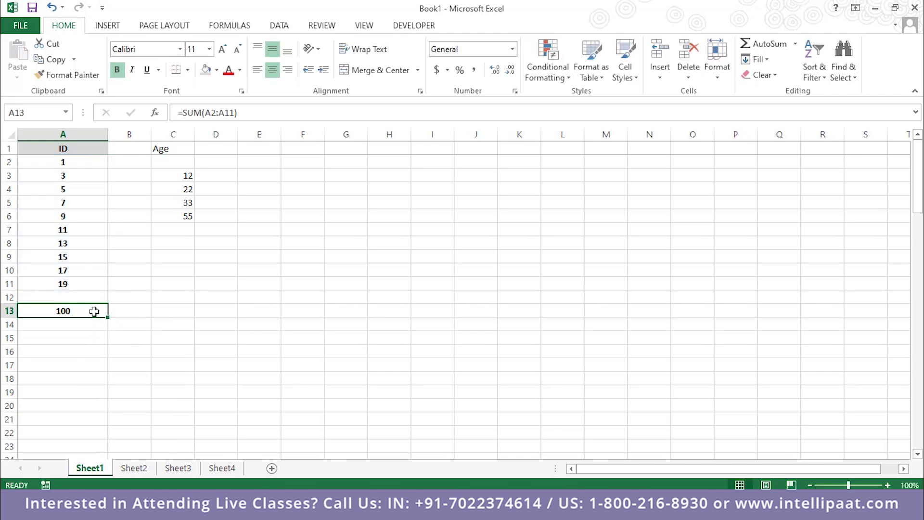
left_click(78, 283)
left_click(87, 163)
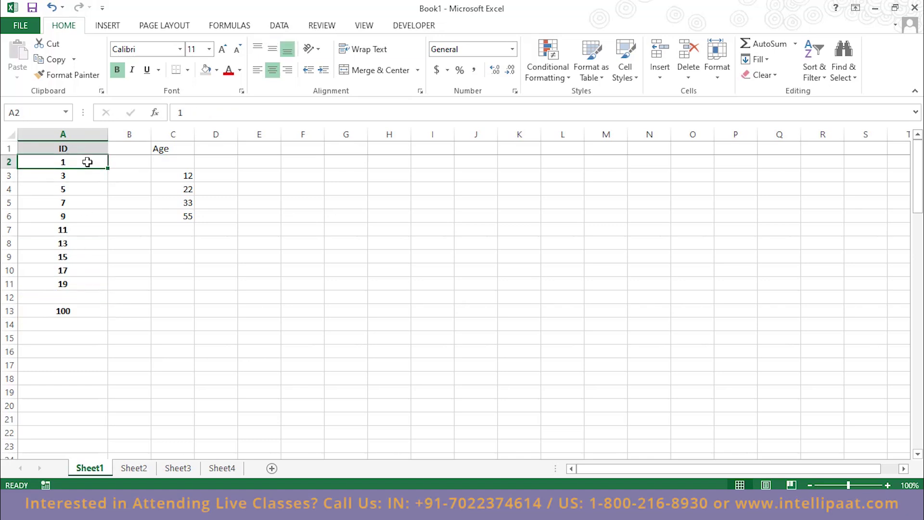
left_click(66, 283)
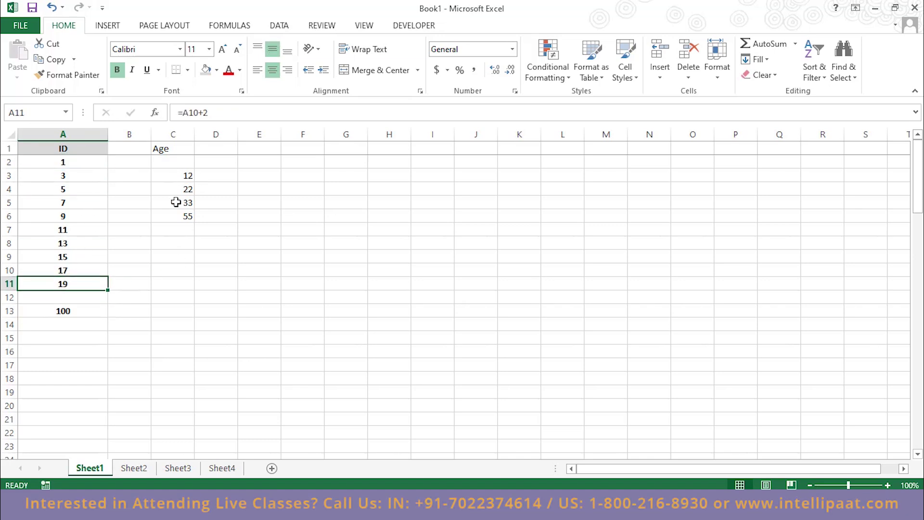
Total the Age values in cell C8 with the formula =SUM(C3:C6)
left_click(181, 242)
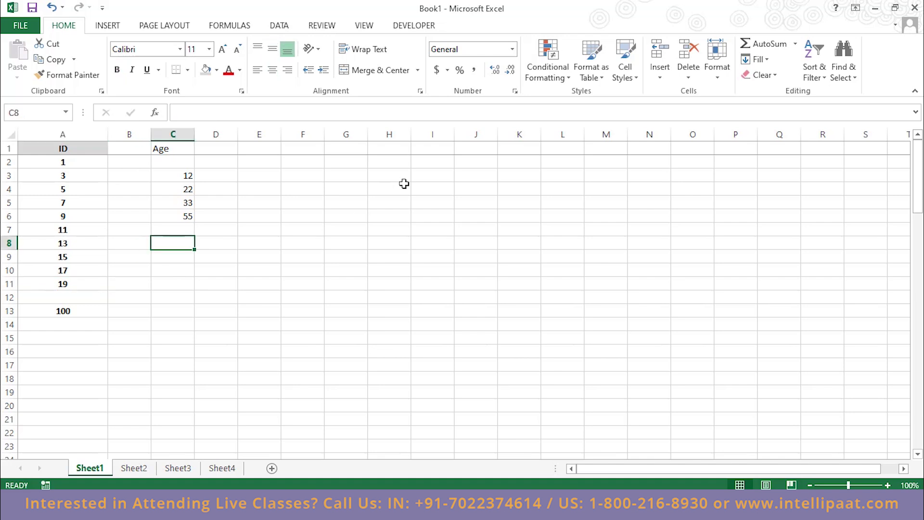
type("=SUM")
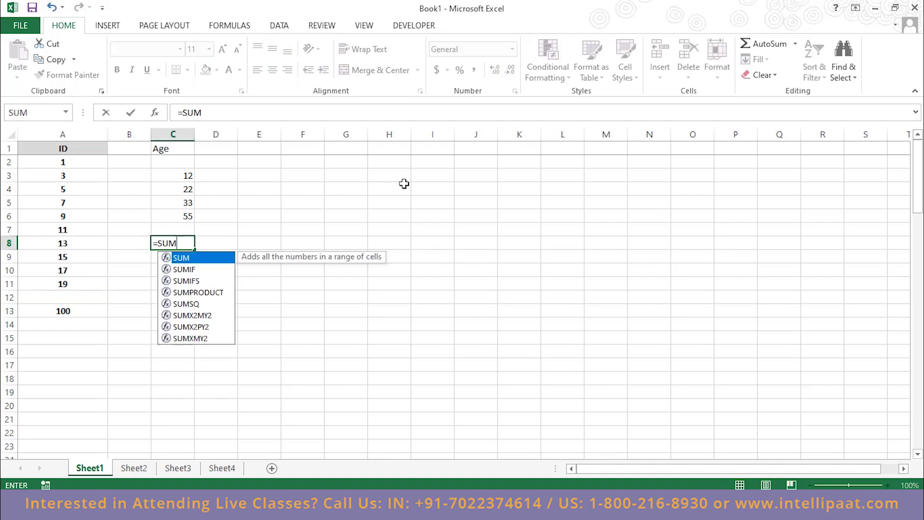
type("(")
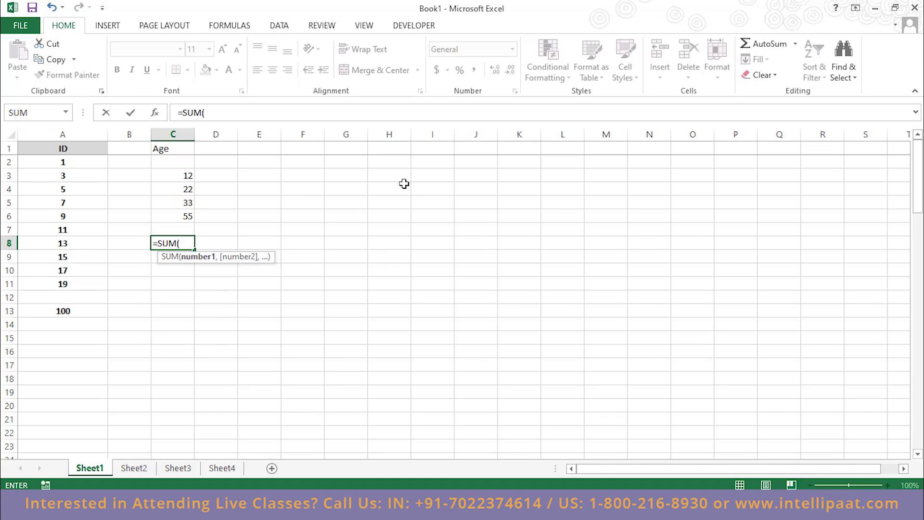
type("C")
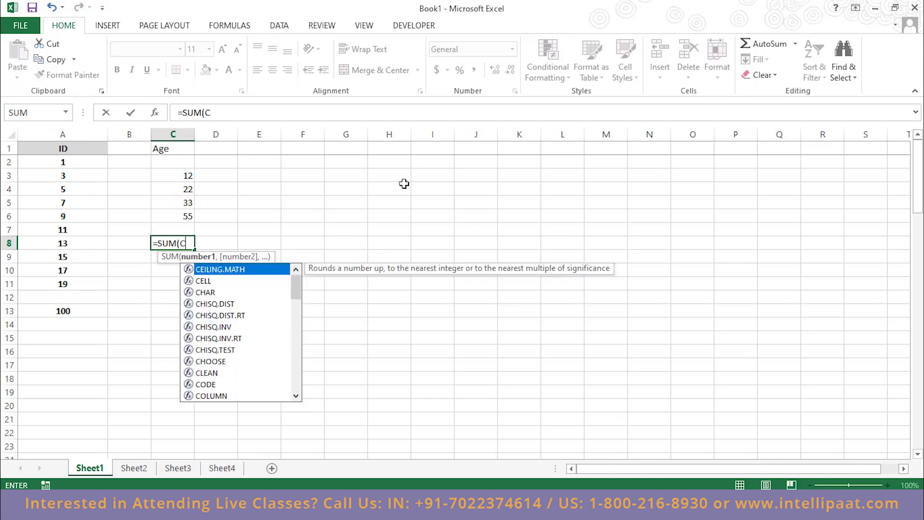
type("3:C")
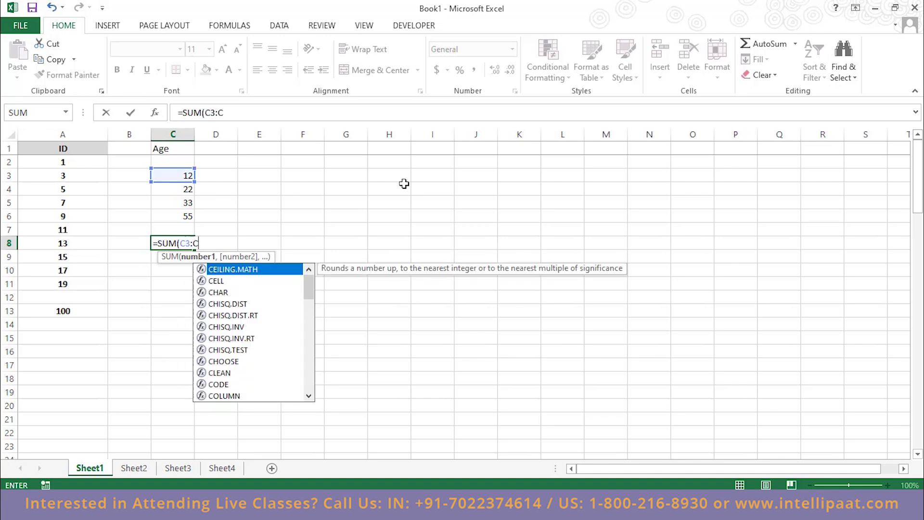
type("6)")
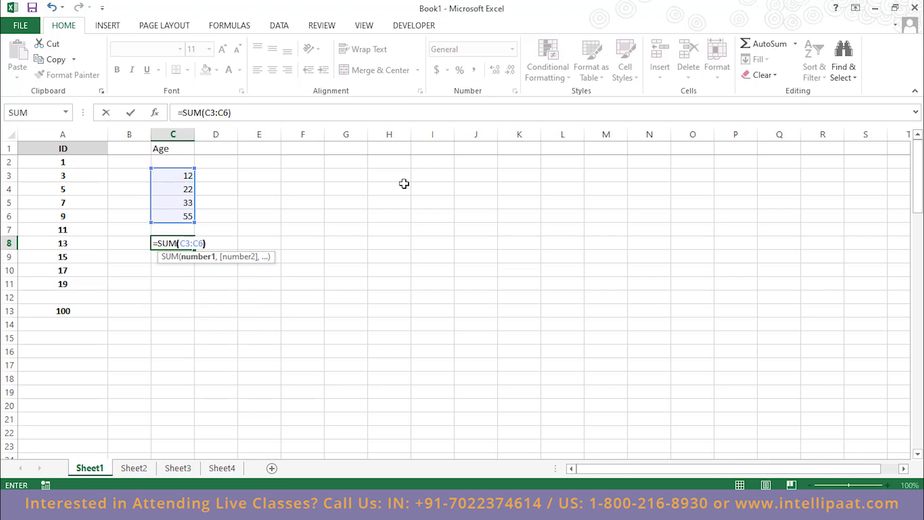
key("Return")
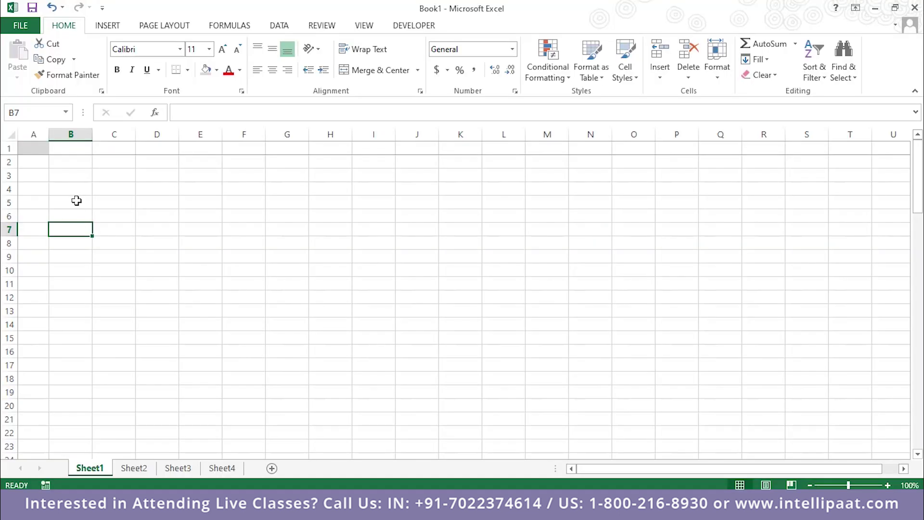
Label cells B5:B8 Present Value, Interest Rate, Term (in years) and Compounding Period, and fill them with light gold
left_click(76, 201)
type("Present Value")
key("Return")
type("Interest Rate")
key("Return")
type("Term (in years)")
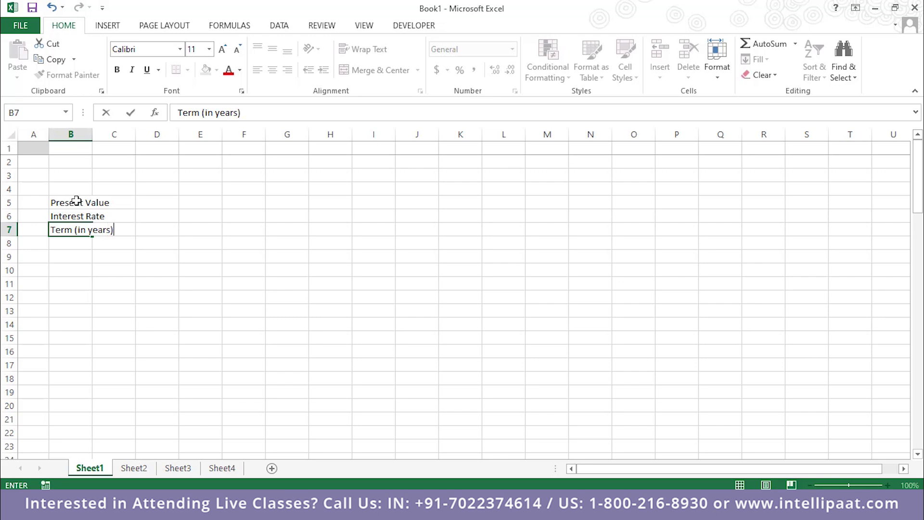
key("Return")
type("Compounding Period")
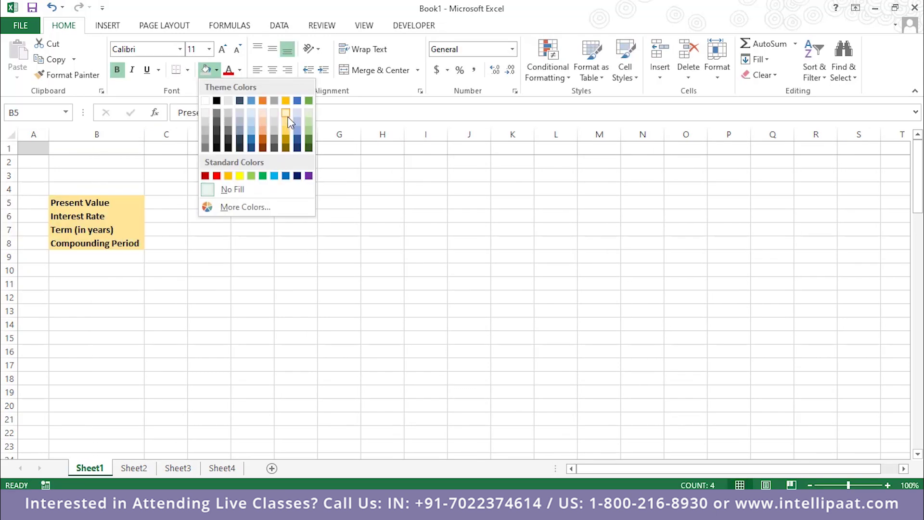
left_click(286, 111)
Enter the values 1000, 5, 10 and 12 in cells C5 to C8 beside the labels
left_click(162, 201)
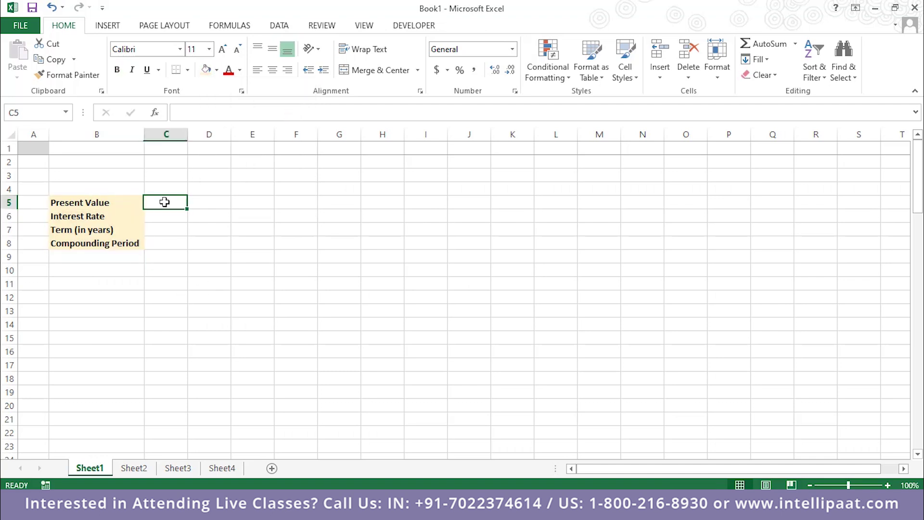
type("1000")
key("Return")
type("5")
key("Return")
type("10")
key("Return")
type("12")
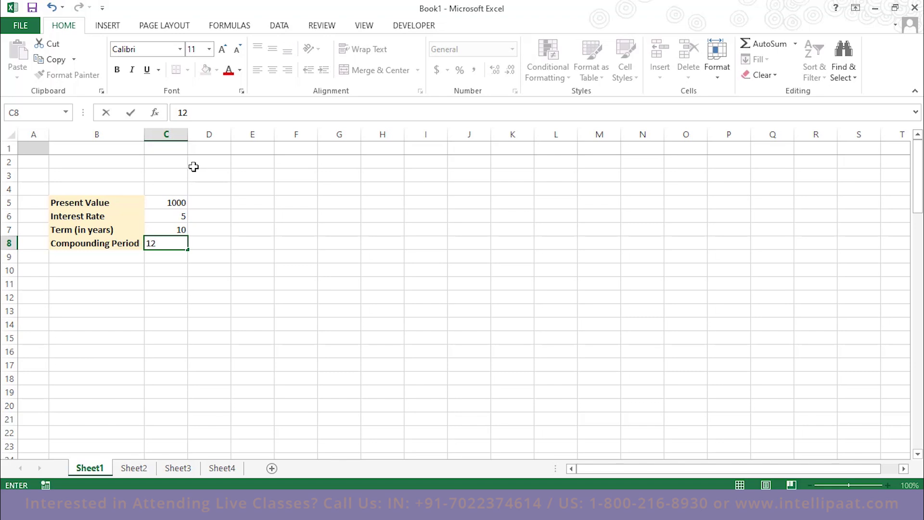
Add a bold Future Value label in cell B10 and fill it with light green
left_click(89, 270)
type("Future Value")
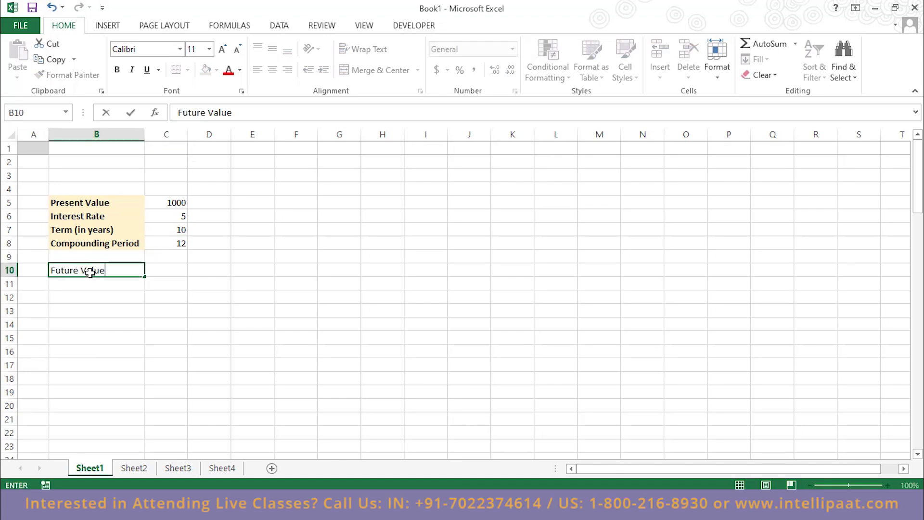
key("ctrl+b")
key("Return")
left_click(128, 268)
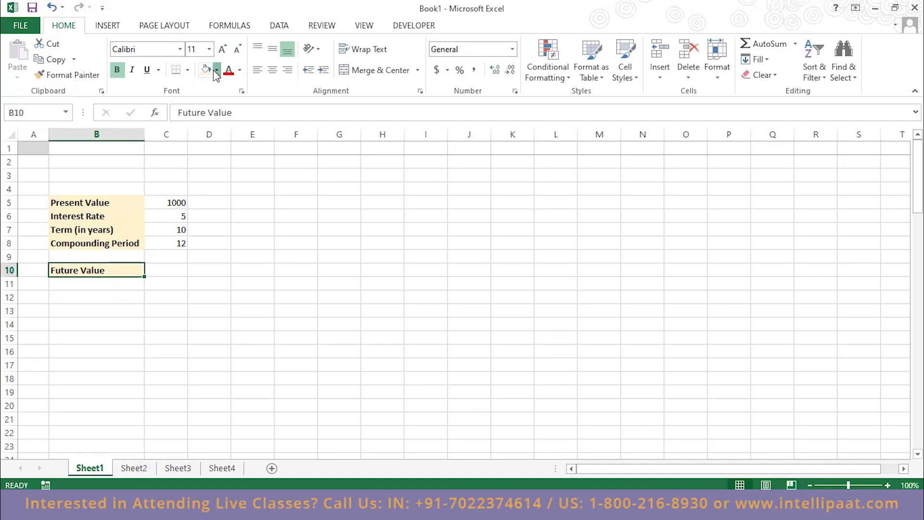
left_click(216, 70)
left_click(308, 122)
Format the present value in C5 as Currency with 0 decimal places
left_click(166, 378)
left_click(167, 200)
right_click(168, 200)
left_click(216, 415)
left_click(100, 210)
left_click(58, 210)
left_click(62, 257)
left_click(224, 272)
left_click(223, 272)
left_click(299, 476)
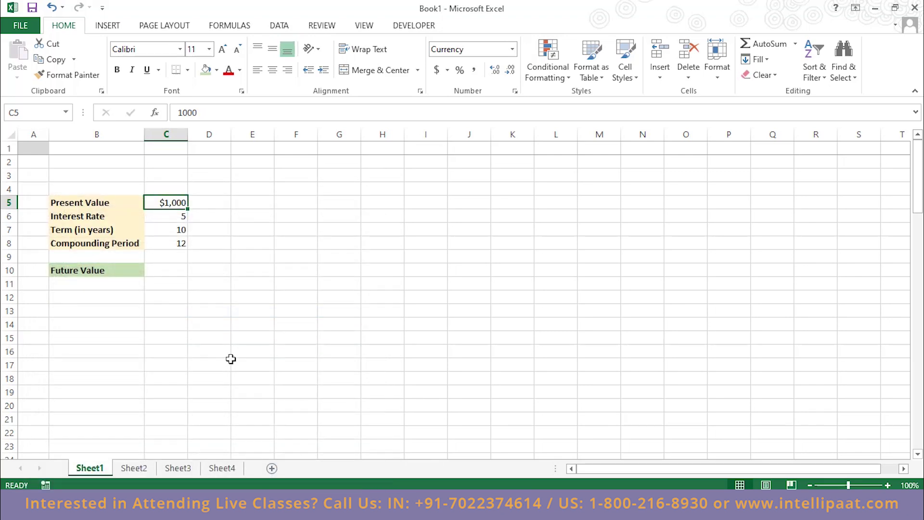
Format the interest rate in C6 as Percentage
left_click(179, 215)
right_click(178, 215)
left_click(227, 430)
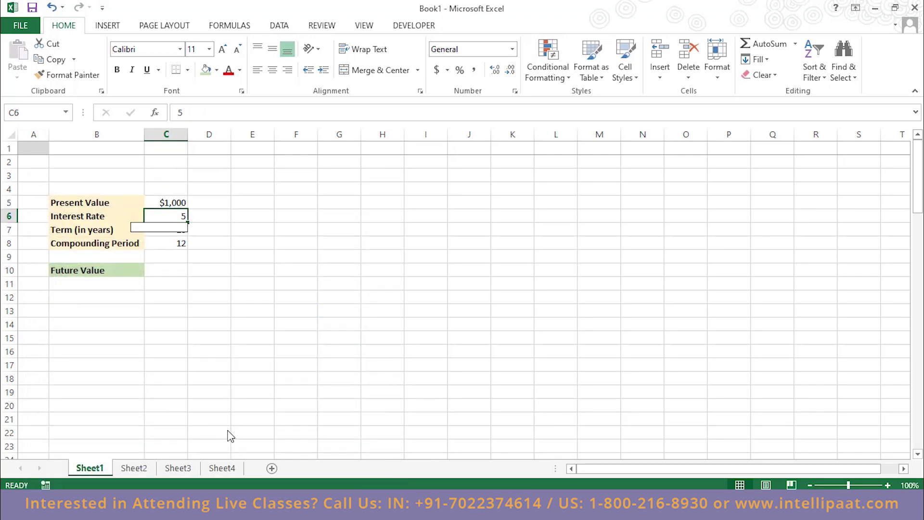
right_click(179, 216)
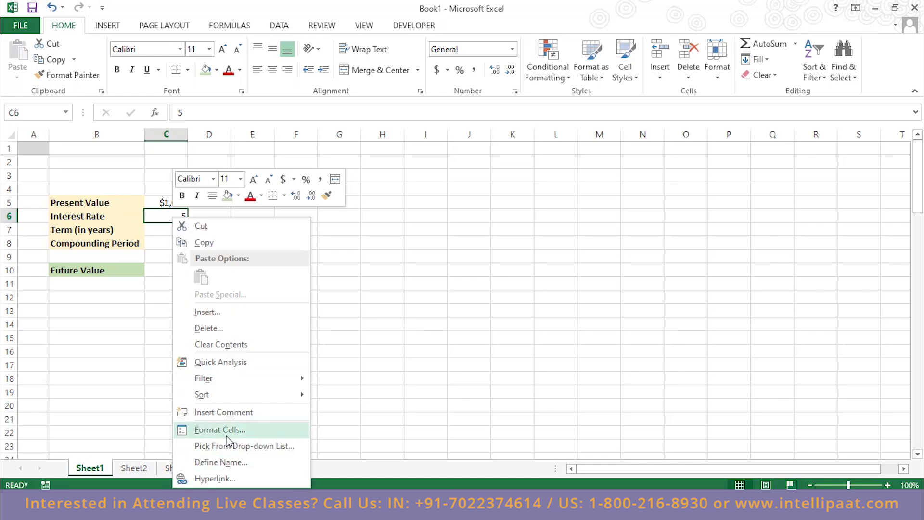
left_click(226, 435)
left_click_drag(122, 189, 141, 188)
left_click(100, 291)
left_click(335, 475)
Correct the interest rate in C6 to 5%
double_click(165, 216)
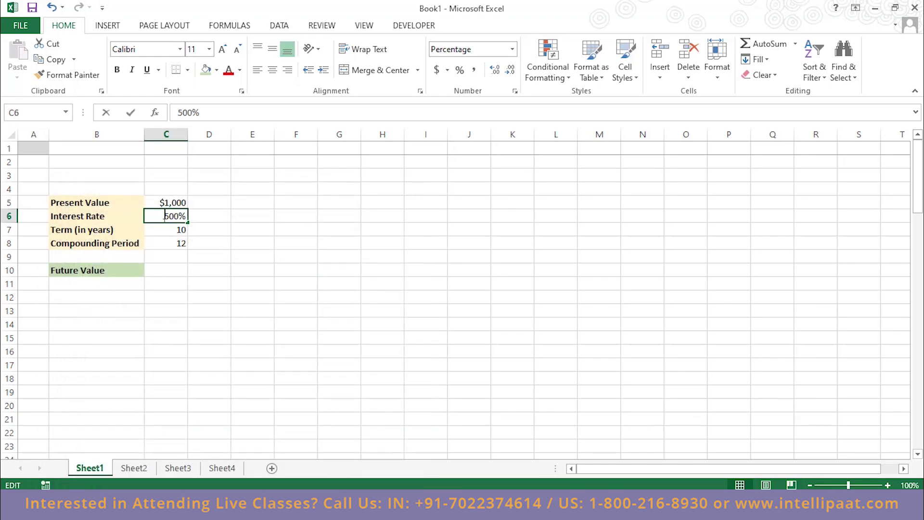
key("Right")
key("Delete")
key("Delete")
left_click(260, 183)
left_click(221, 295)
Set the percentage format of C6 to 0 decimal places
right_click(170, 213)
left_click(216, 428)
left_click(225, 272)
left_click(225, 272)
left_click(303, 476)
left_click(248, 324)
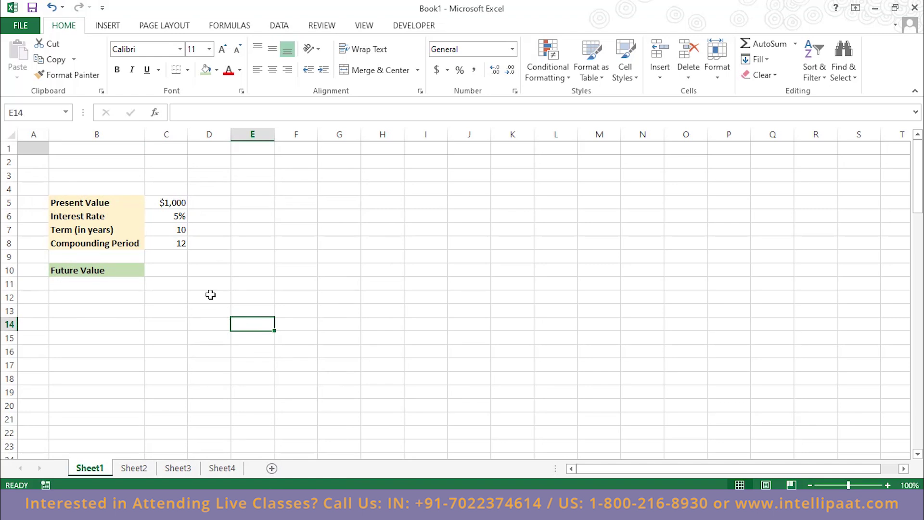
Calculate the future value in cell C10 with the formula =FV(C6/C8,C7*C8,0,-C5)
left_click(150, 269)
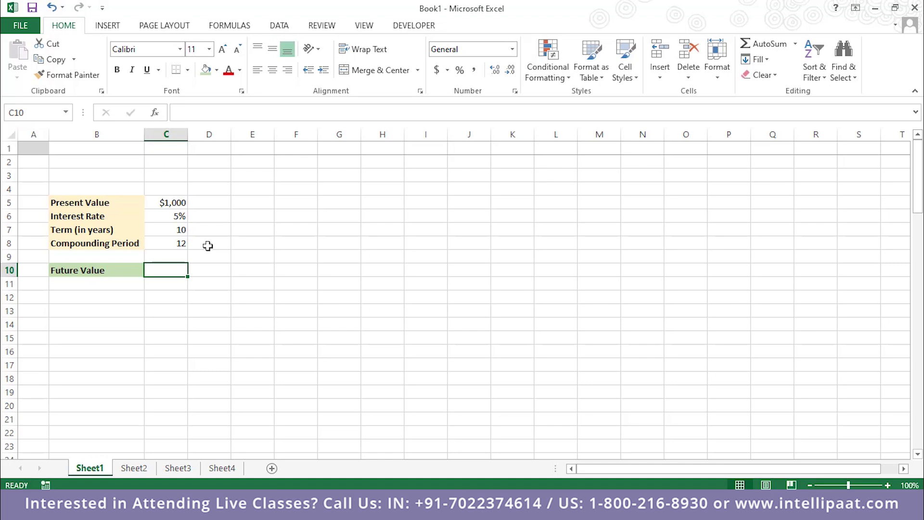
type("=")
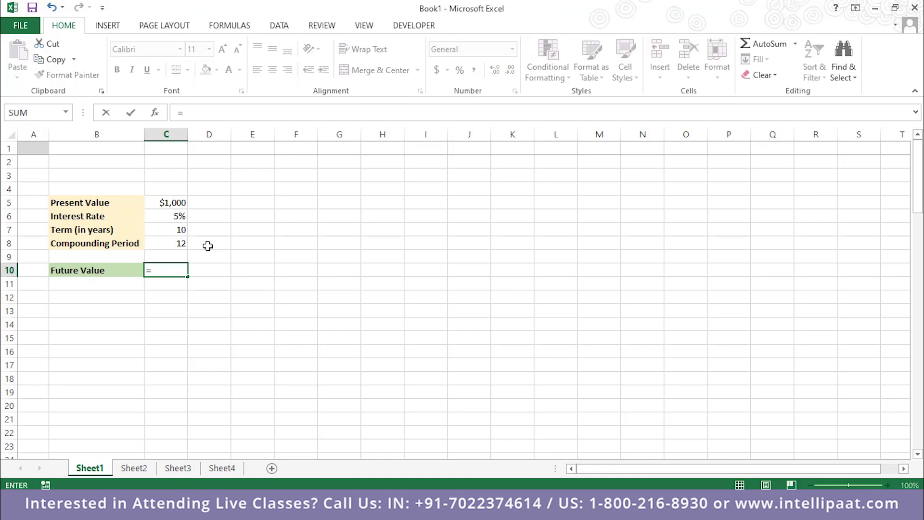
type("FV")
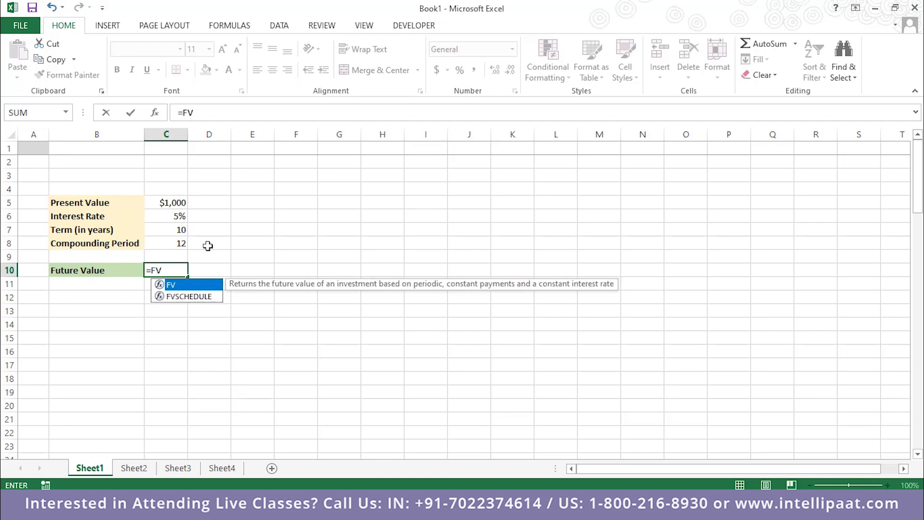
type("(")
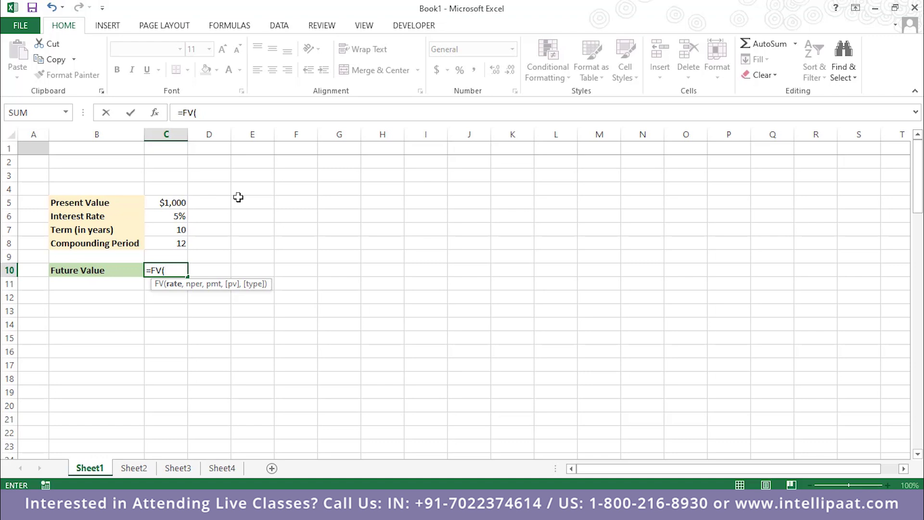
type("C6")
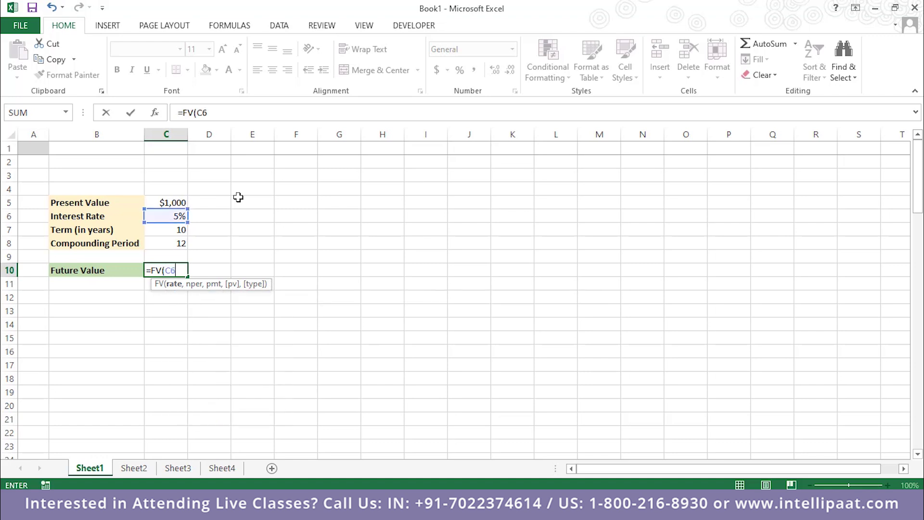
type("/C8")
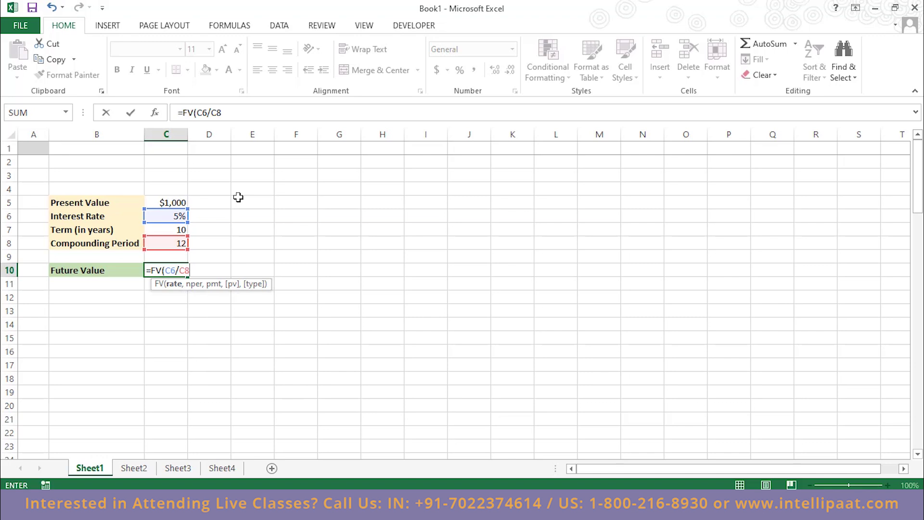
type(",")
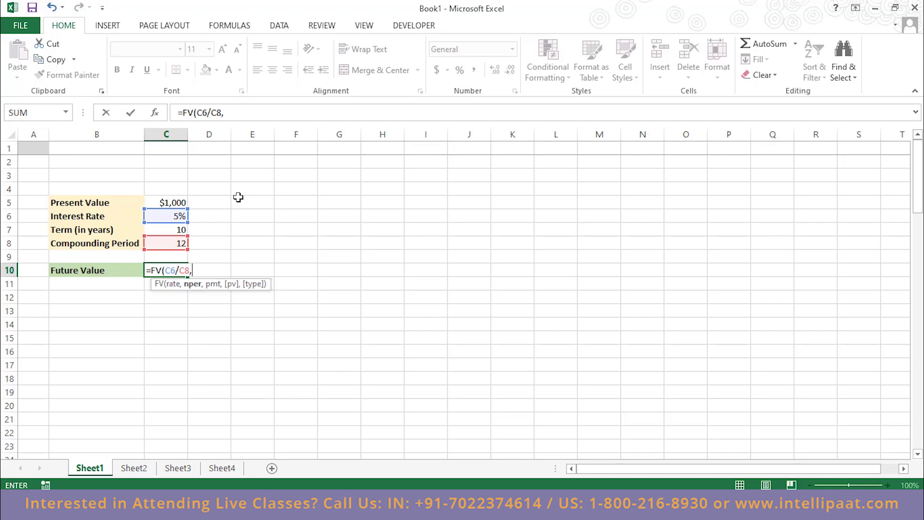
type("C7")
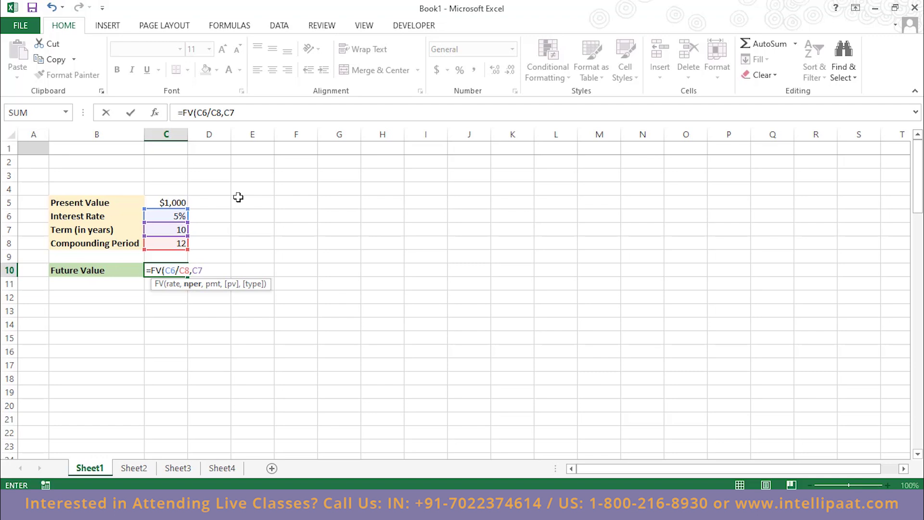
type("*c*")
key("BackSpace")
type("8")
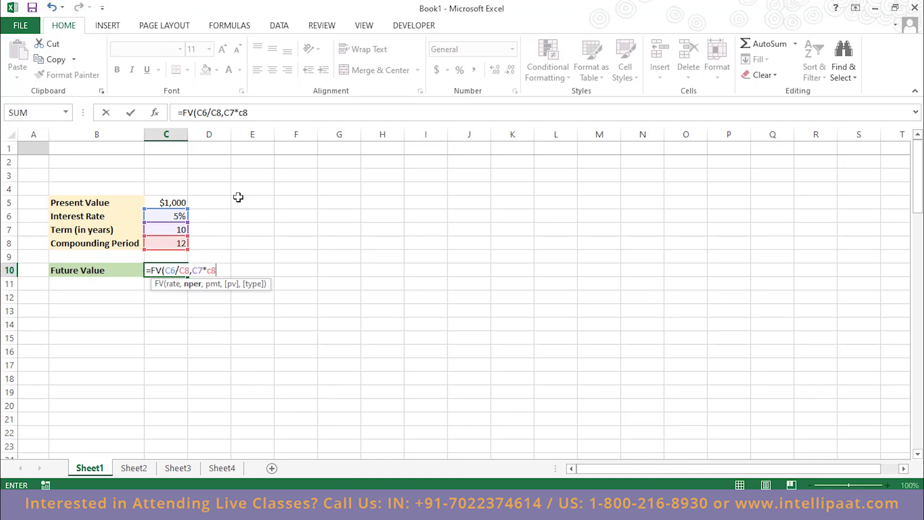
type(",0")
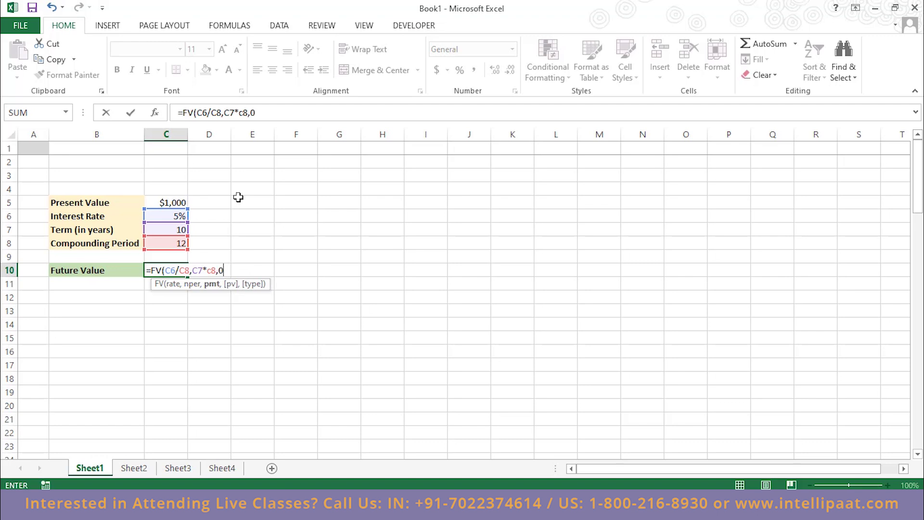
type(",")
type("-C5")
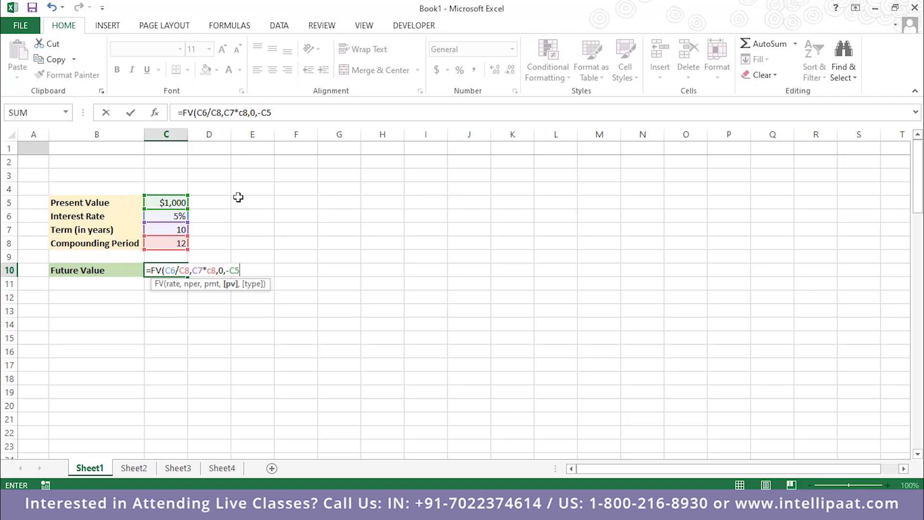
type(")")
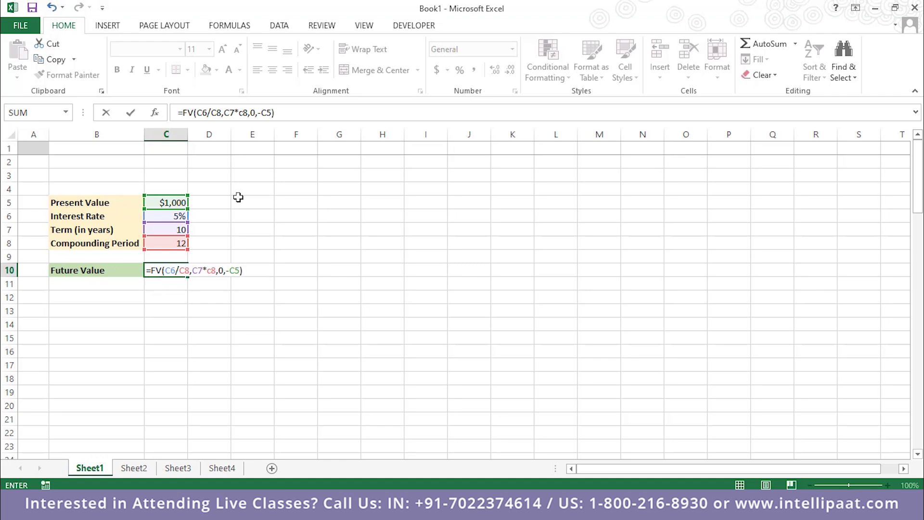
key("Return")
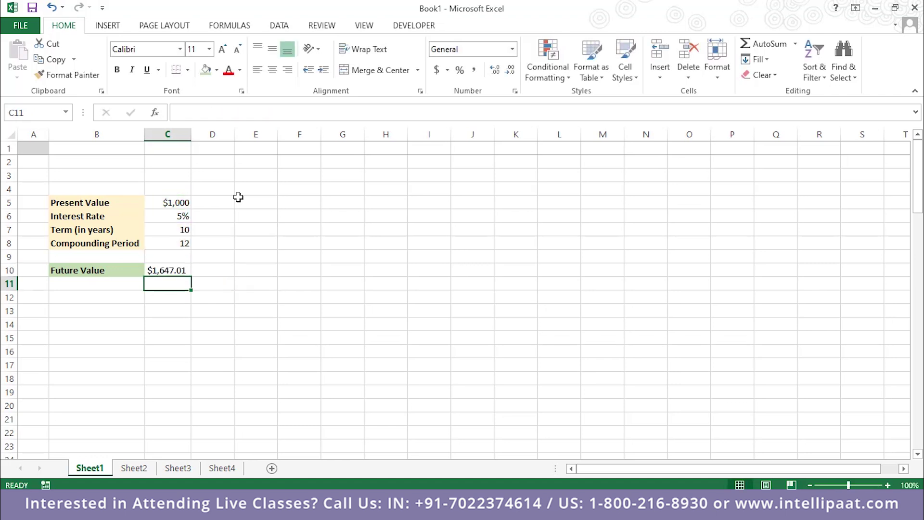
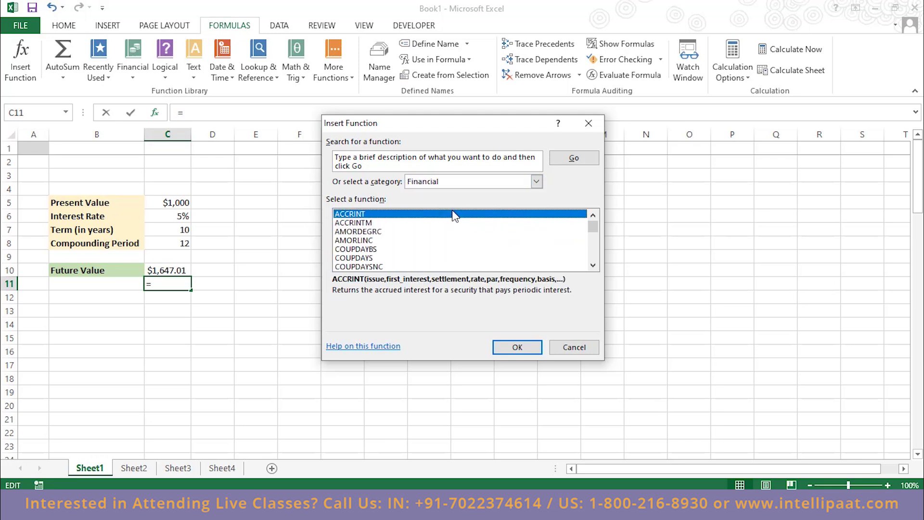
Examine the functions listed under the Financial and Math & Trig categories in the Insert Function dialog
scroll(441, 223, "down", 4)
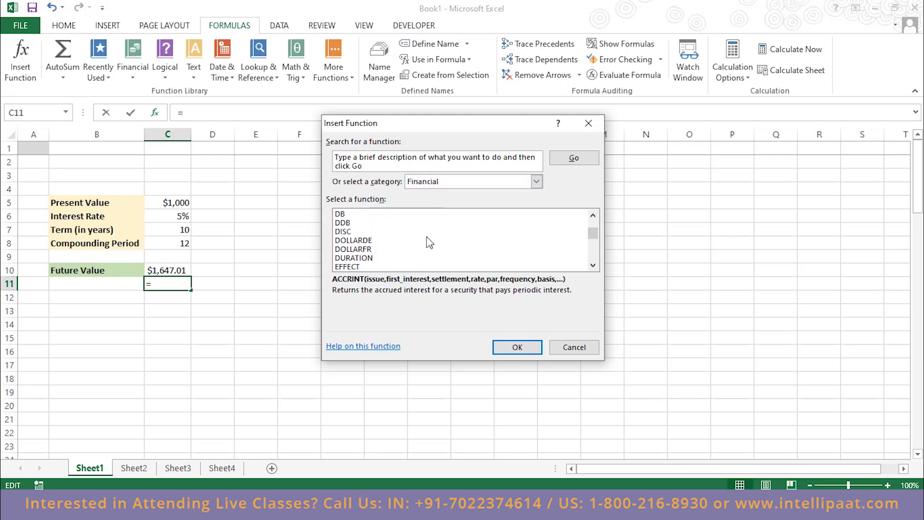
scroll(428, 240, "down", 4)
left_click(450, 186)
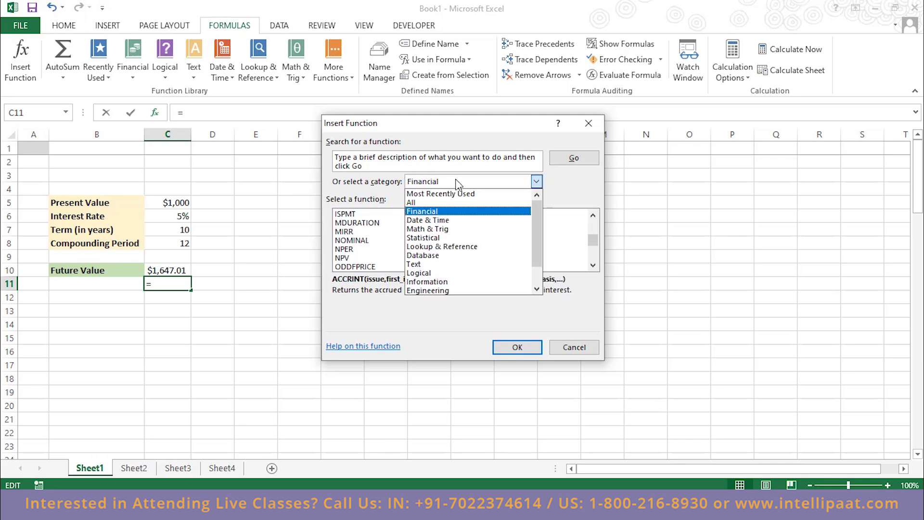
left_click(483, 229)
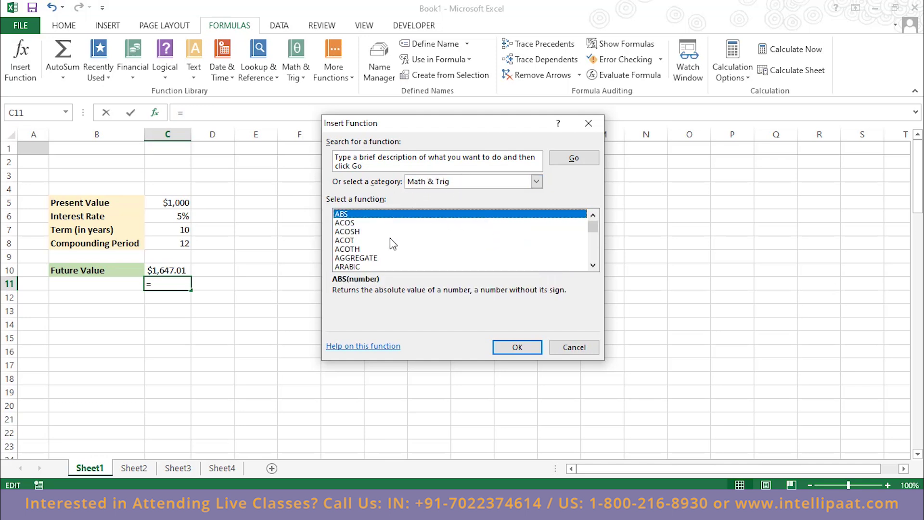
scroll(444, 220, "down", 2)
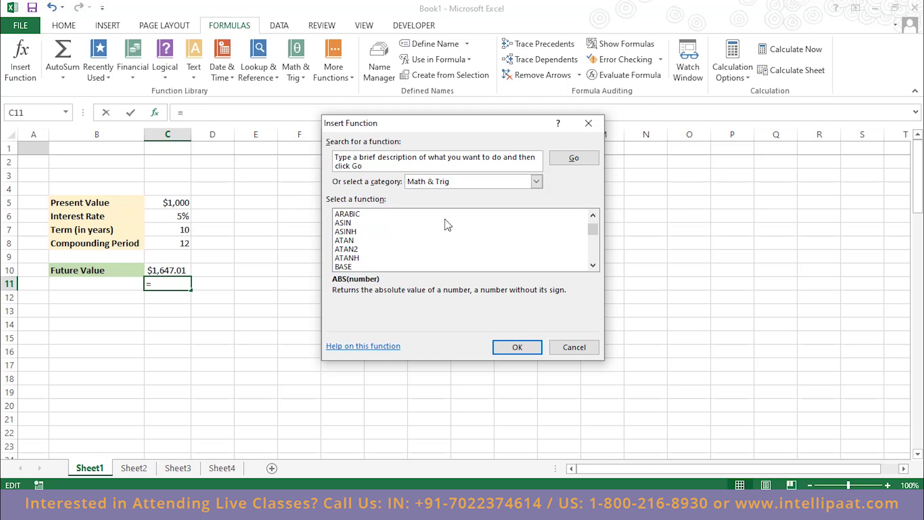
scroll(446, 224, "down", 7)
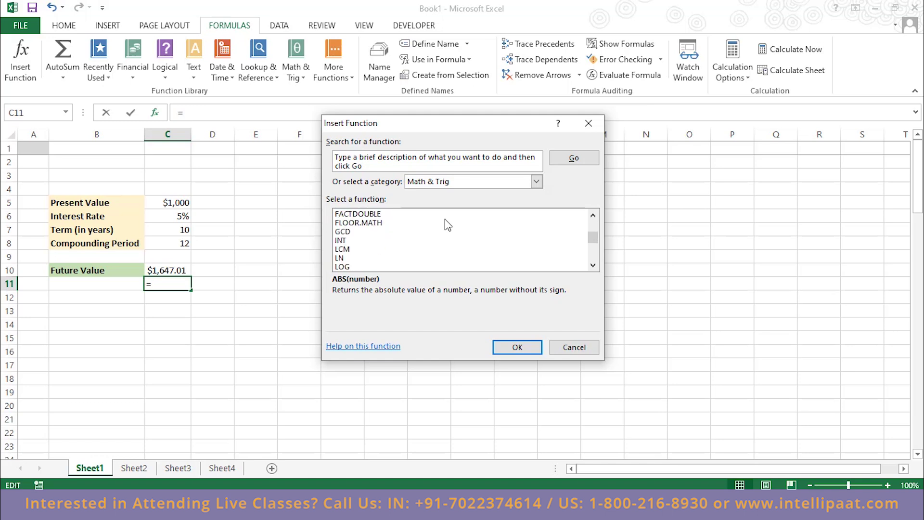
scroll(457, 243, "down", 1)
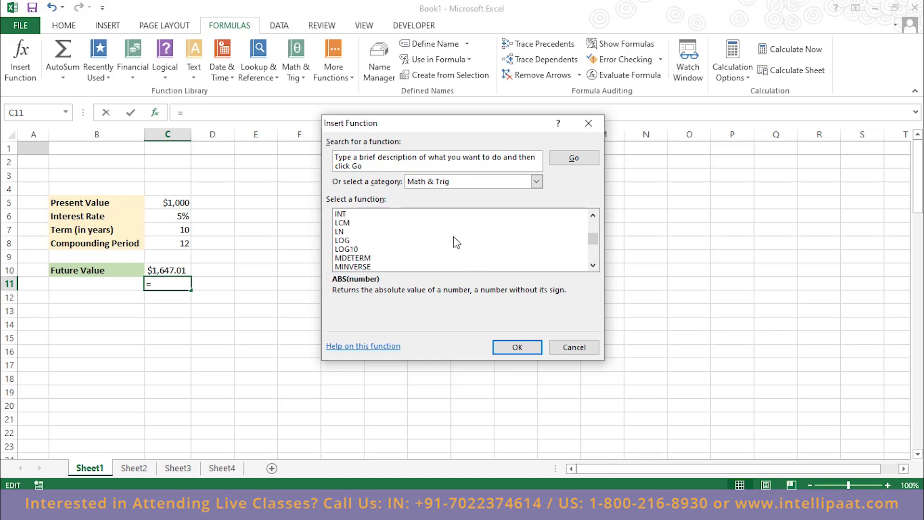
scroll(457, 241, "down", 2)
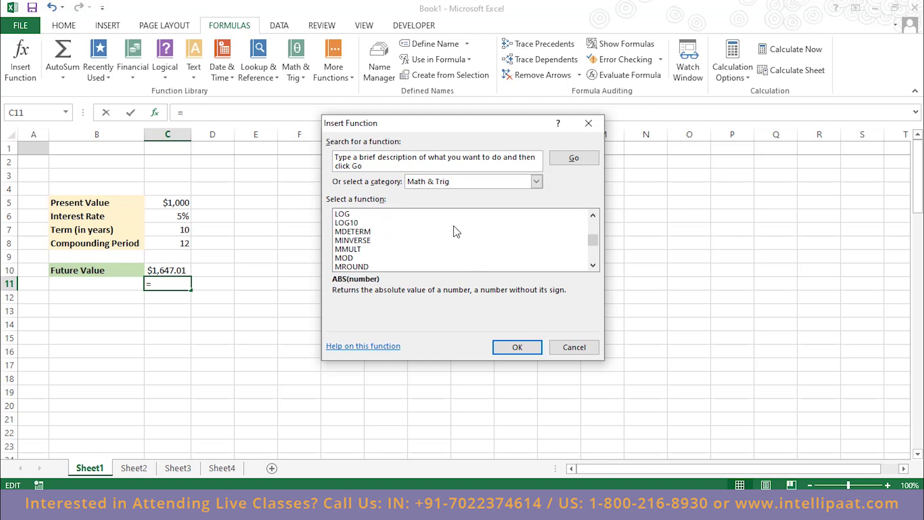
Examine the Statistical, Text, and Lookup & Reference function categories, and close the Insert Function dialog without inserting anything
left_click(480, 180)
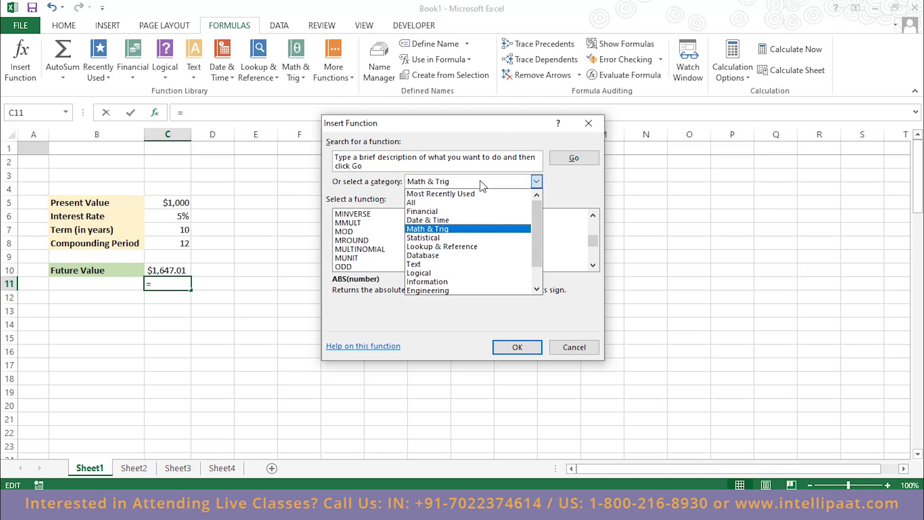
left_click(473, 238)
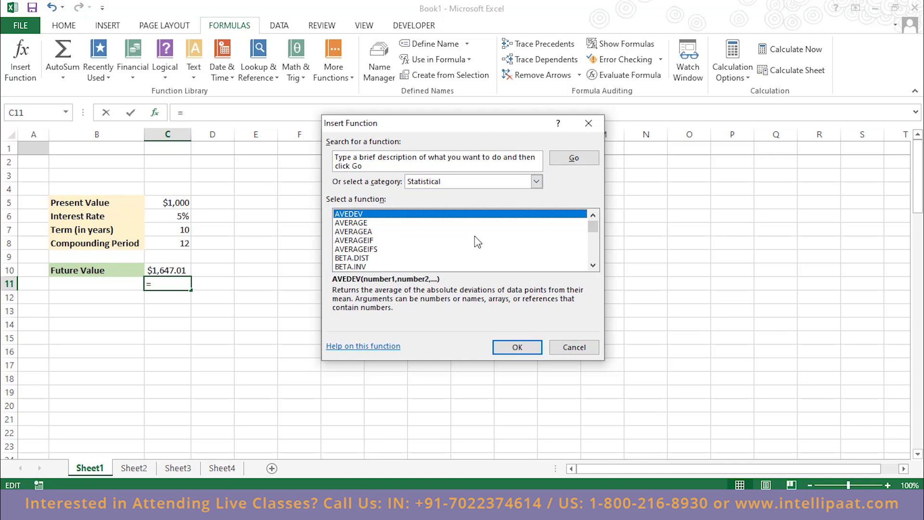
scroll(476, 241, "down", 4)
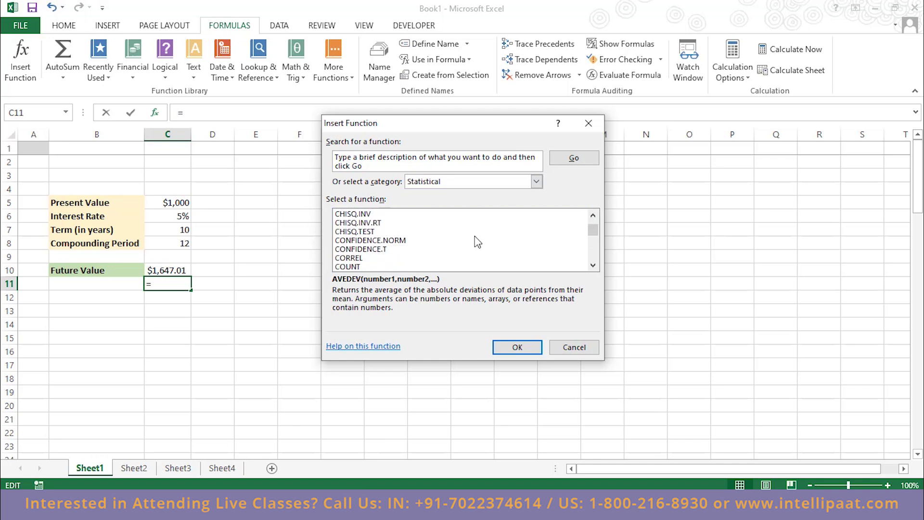
left_click(463, 181)
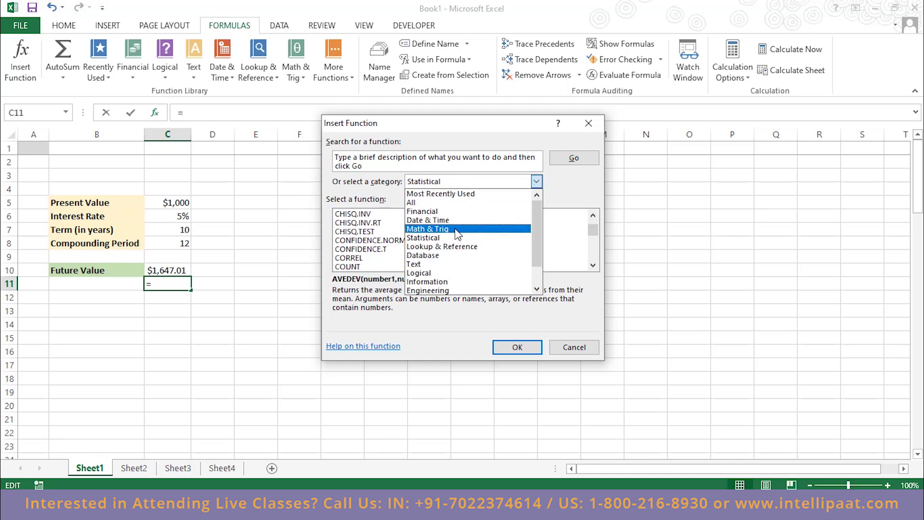
scroll(484, 244, "down", 1)
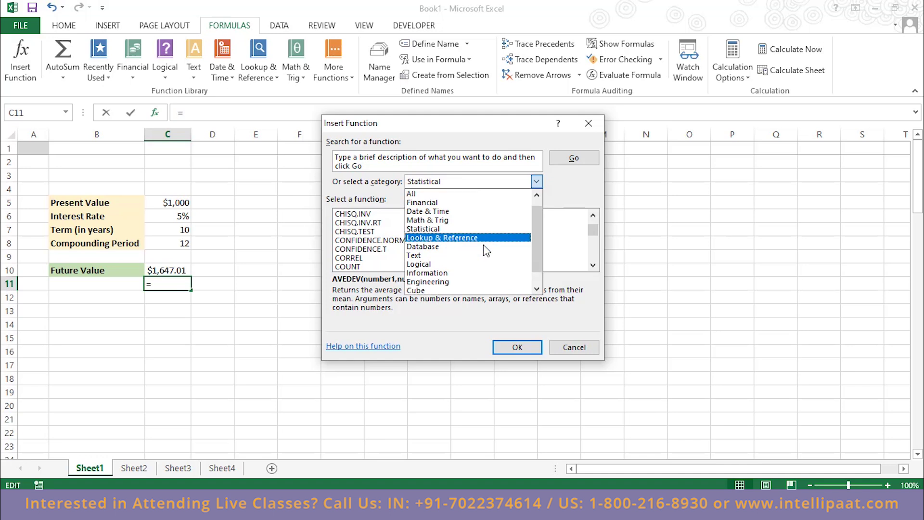
left_click(465, 246)
left_click(536, 182)
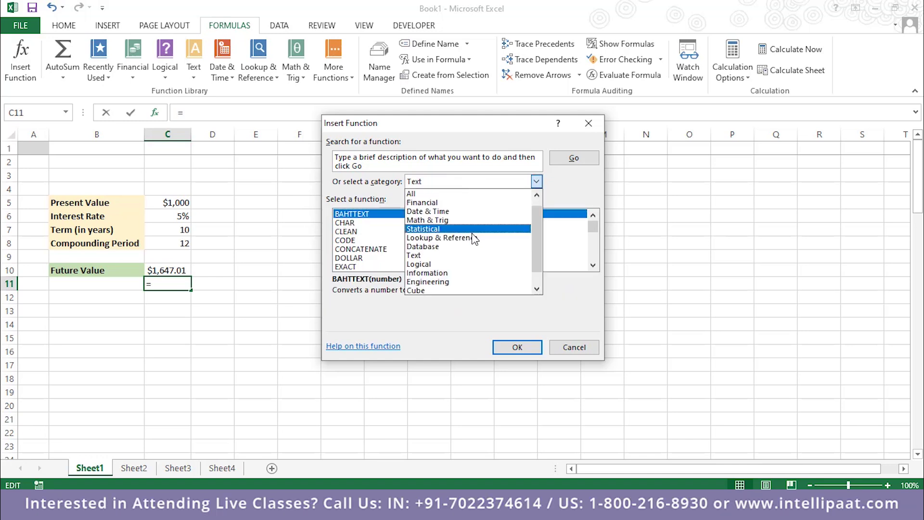
left_click(476, 240)
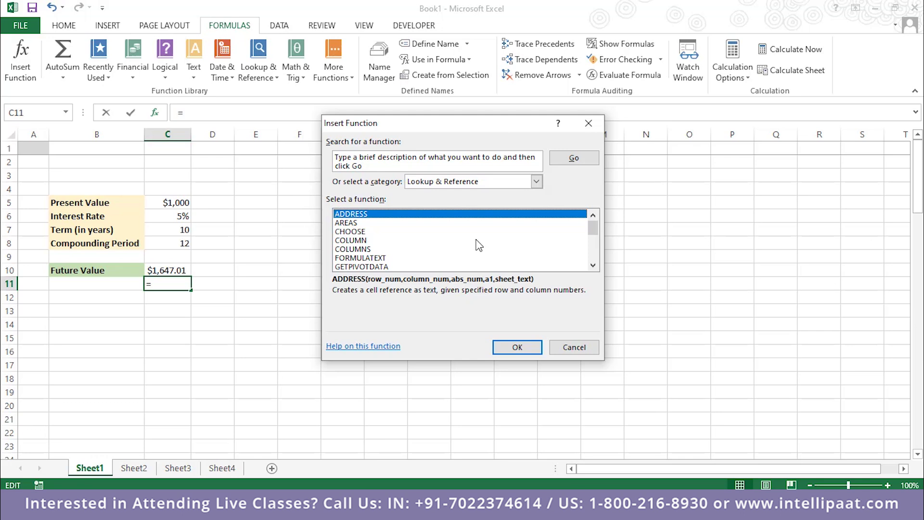
left_click(567, 347)
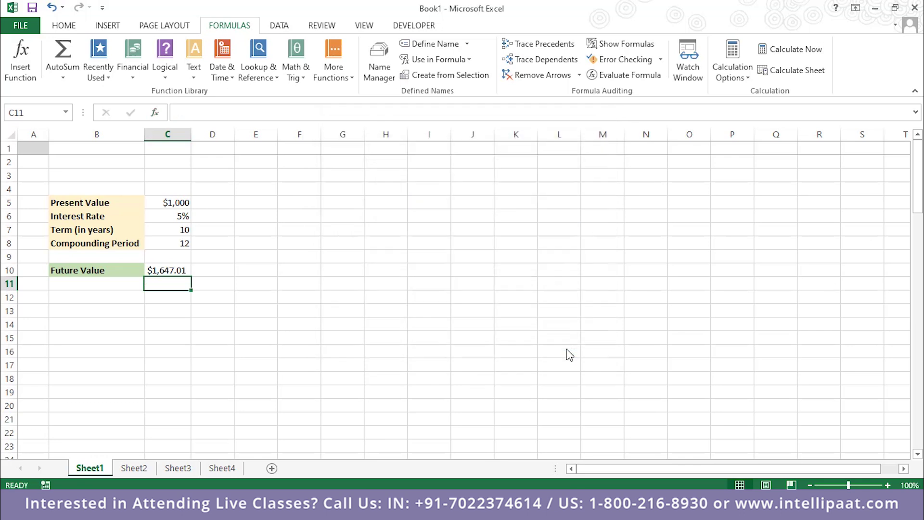
key("alt+Tab")
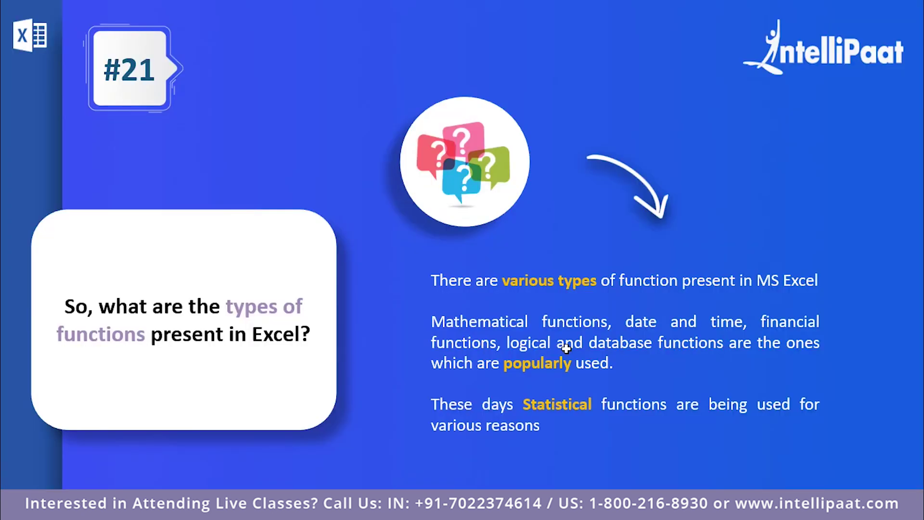
left_click(566, 349)
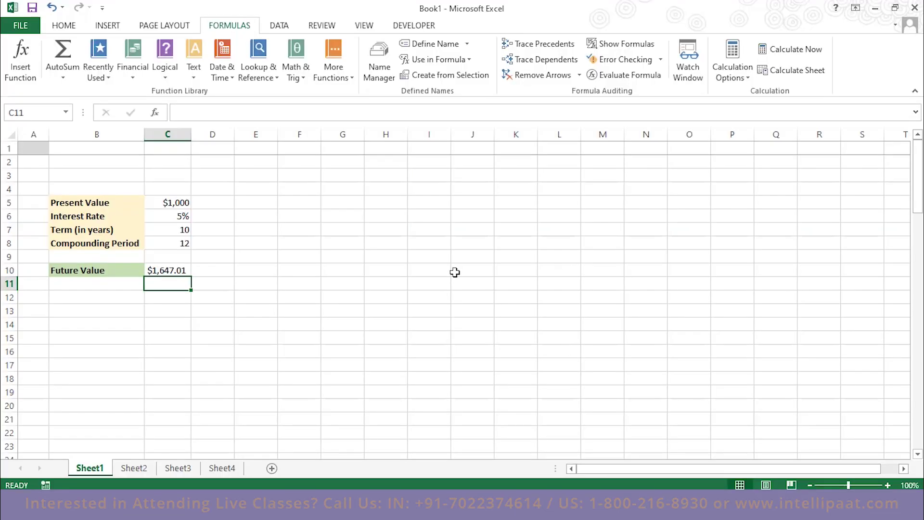
left_click(332, 324)
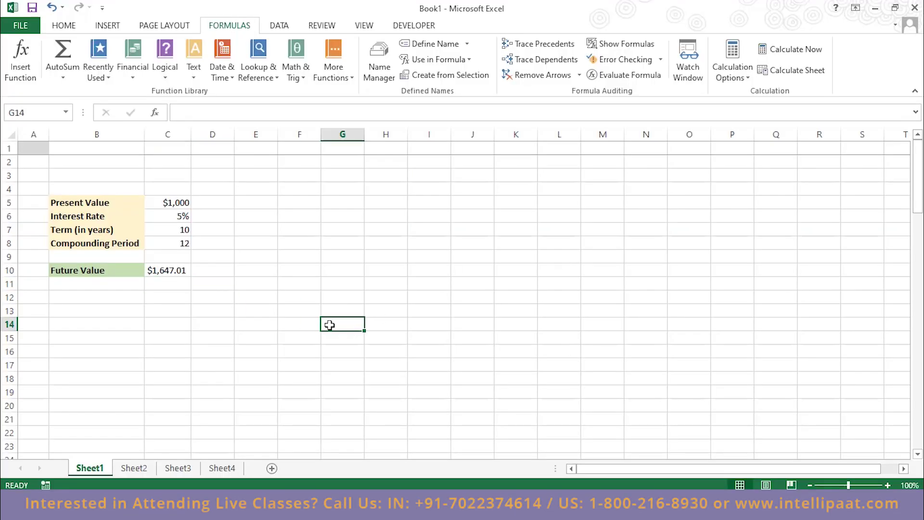
Enter 1 in cell F5 and the formula =F5+3 in cell F6
left_click(292, 202)
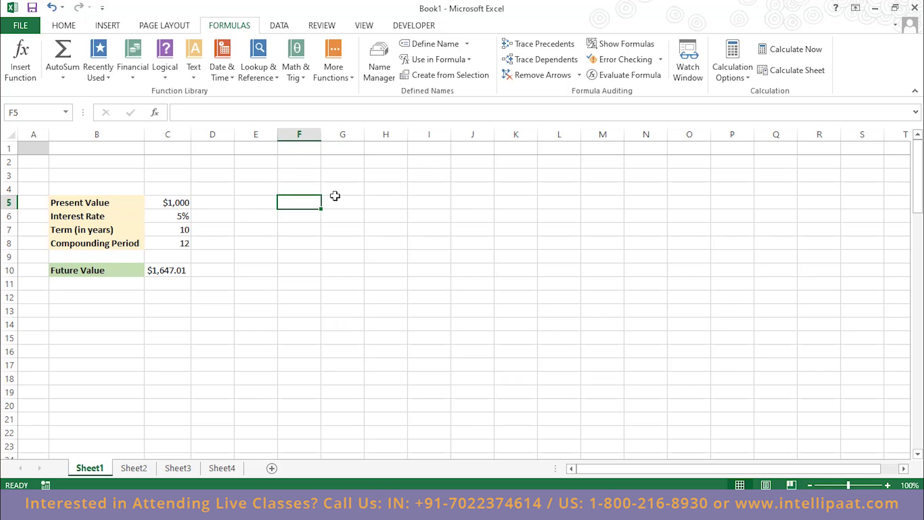
type("1")
key("Return")
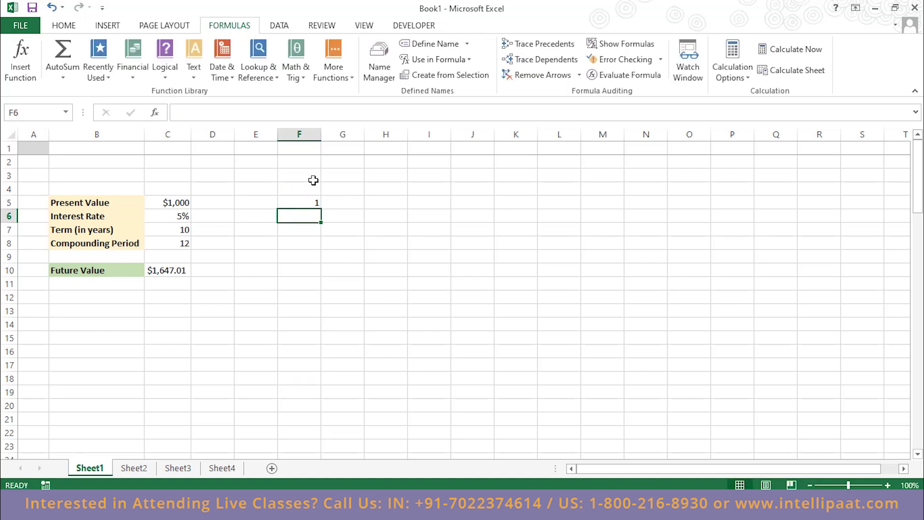
type("=F5+3")
left_click(190, 113)
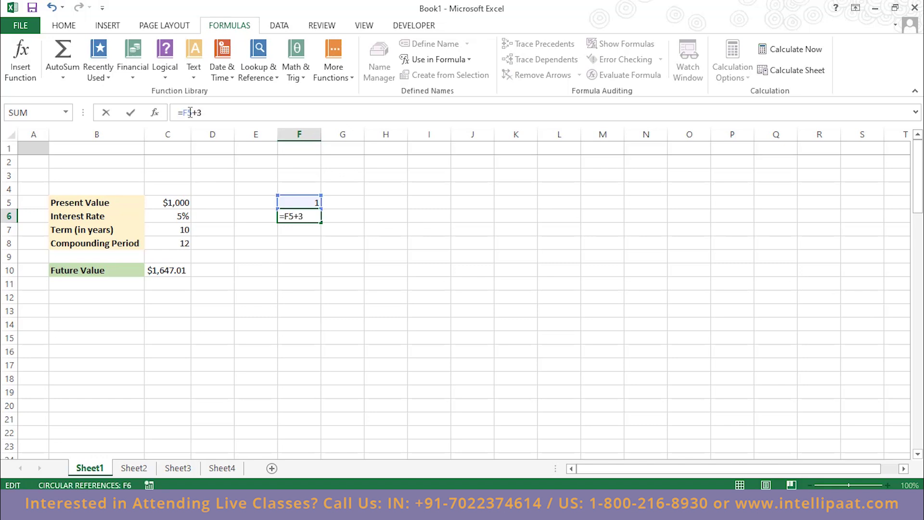
key("Return")
left_click(324, 213)
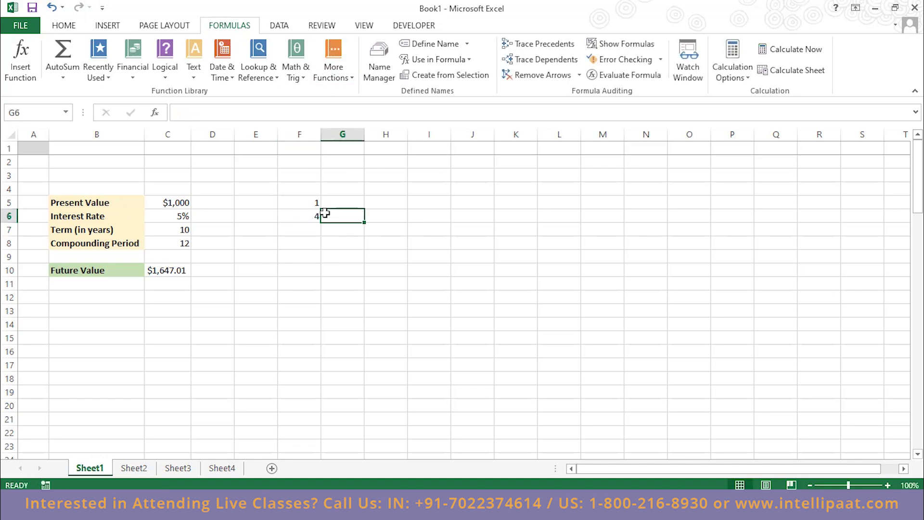
Fill the formula in F6 down through cell F14
left_click(297, 202)
left_click(305, 218)
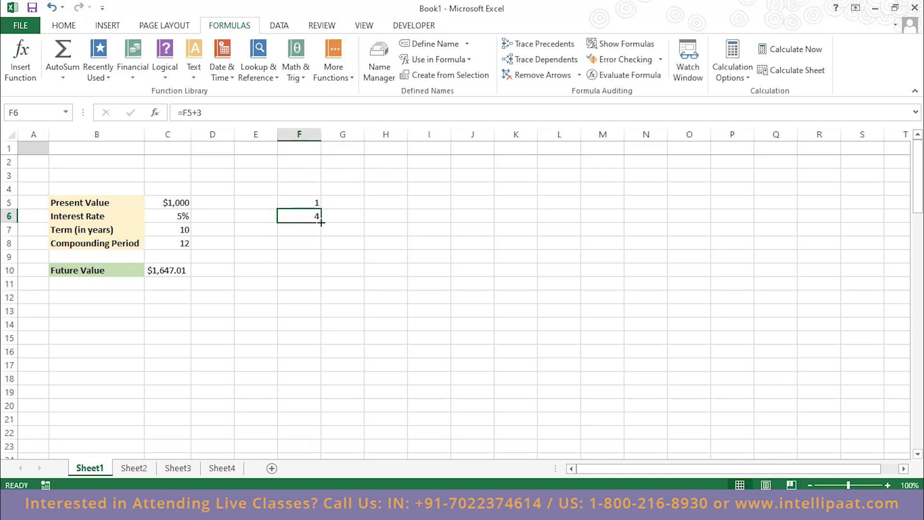
left_click_drag(320, 222, 319, 329)
left_click(377, 338)
left_click(305, 202)
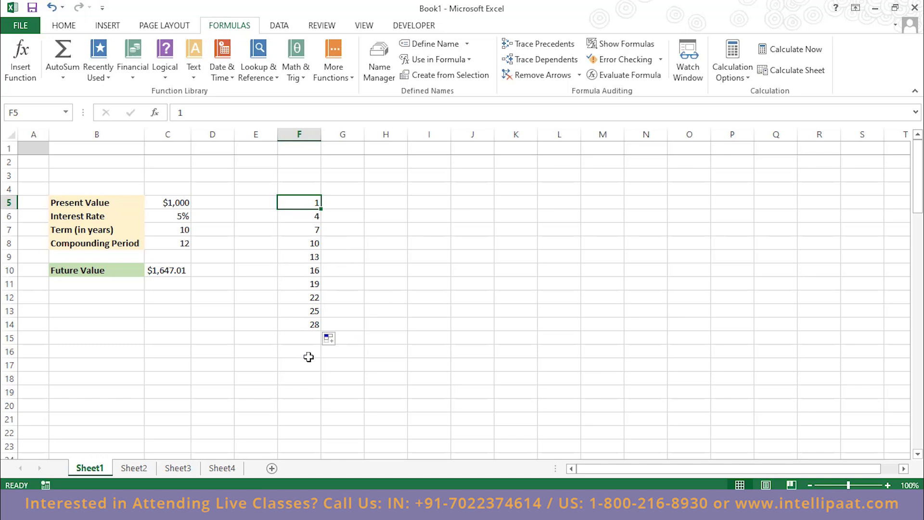
Add the label Average in cell E16 and make it bold
left_click(289, 351)
left_click(266, 350)
type("Av")
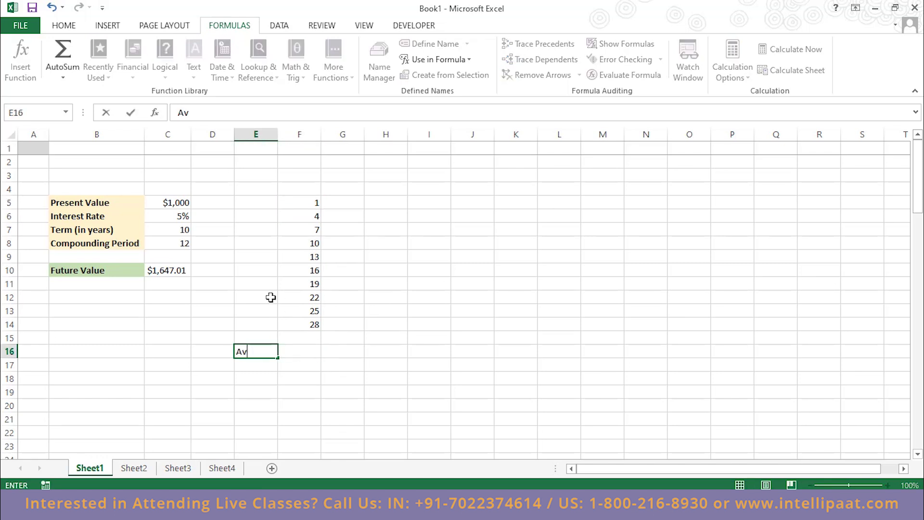
type("erage")
key("Return")
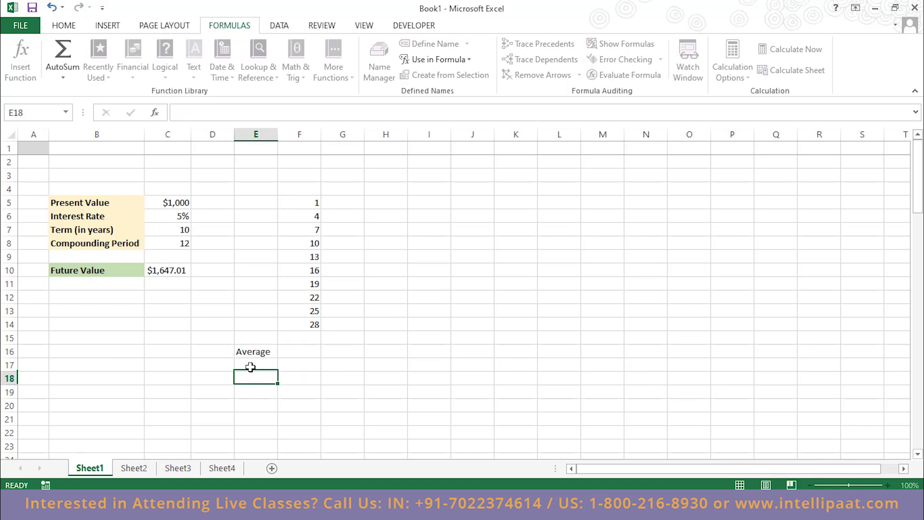
left_click(261, 356)
key("Right")
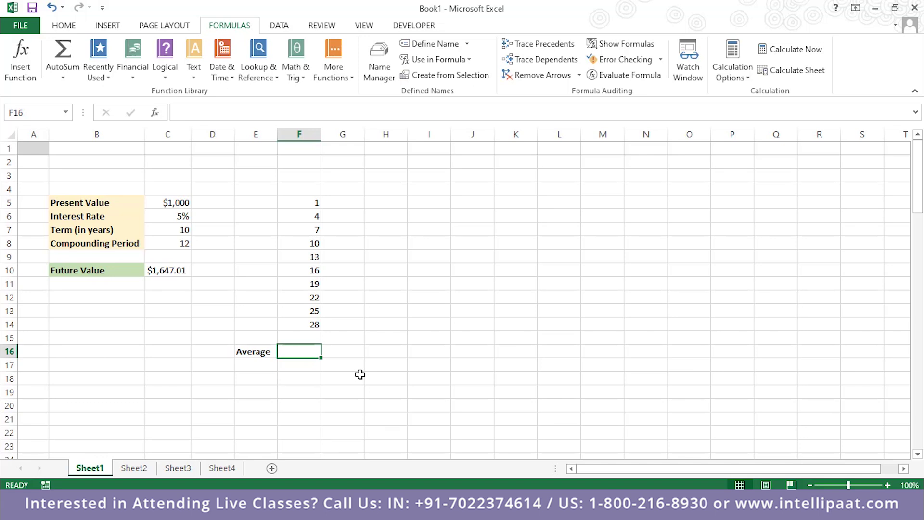
Calculate the average of the number series in cell F16 with =AVERAGE(F5:F14), and select F5:F14 to check it
type("=av")
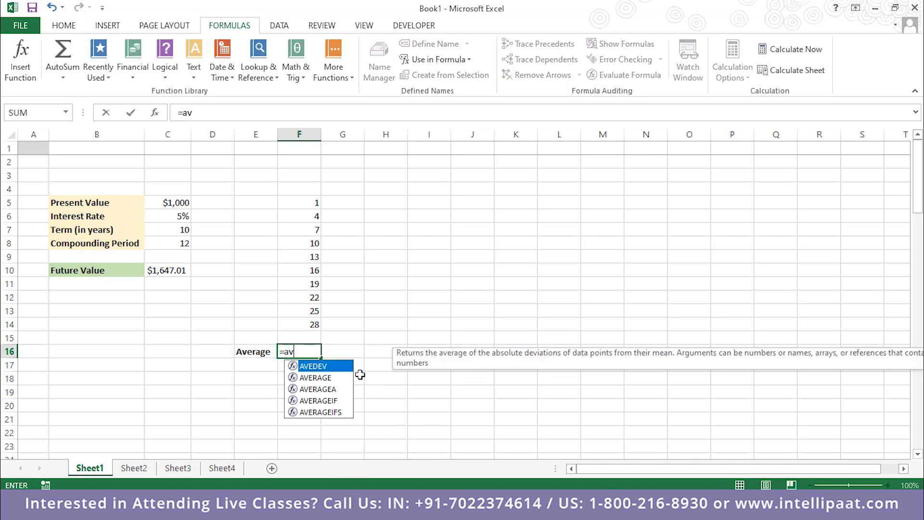
type("erage(")
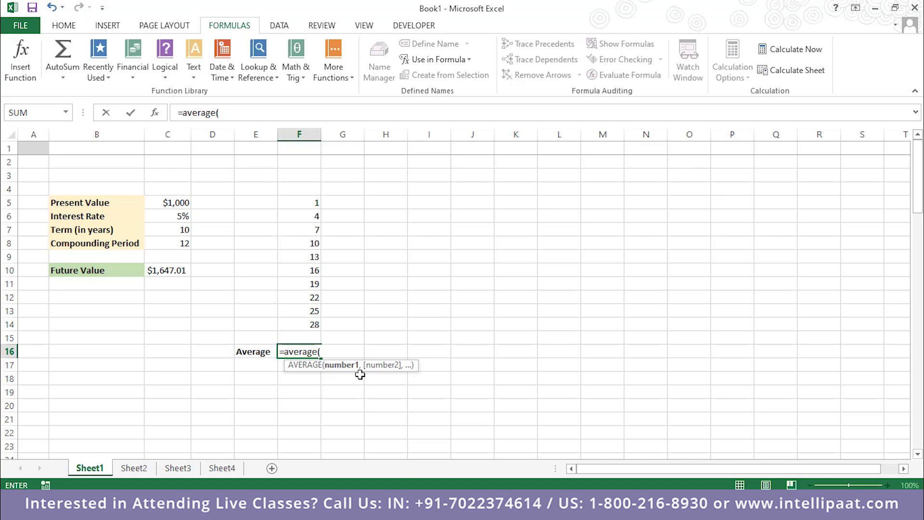
type("F5")
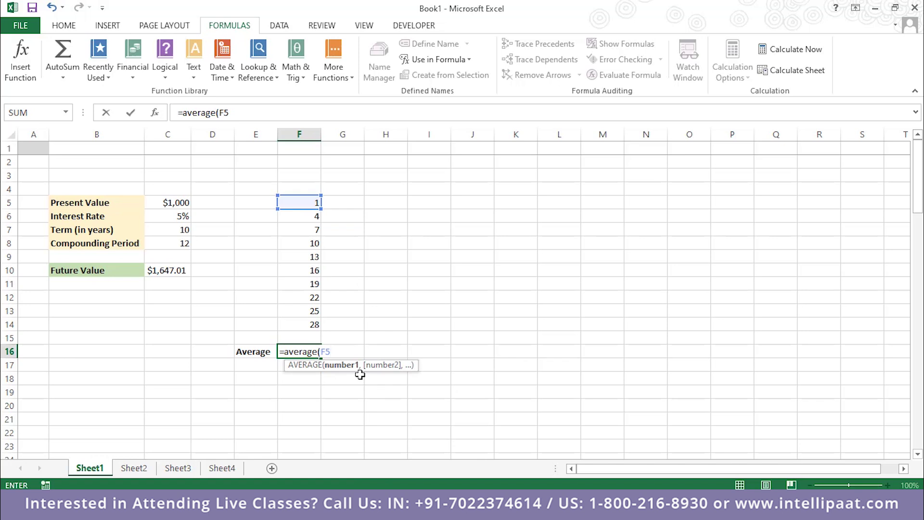
type(":F")
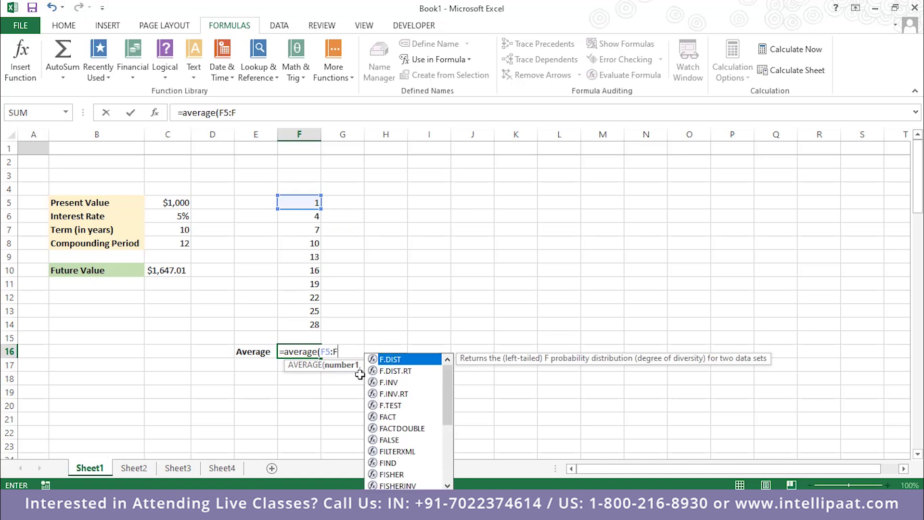
type("14)")
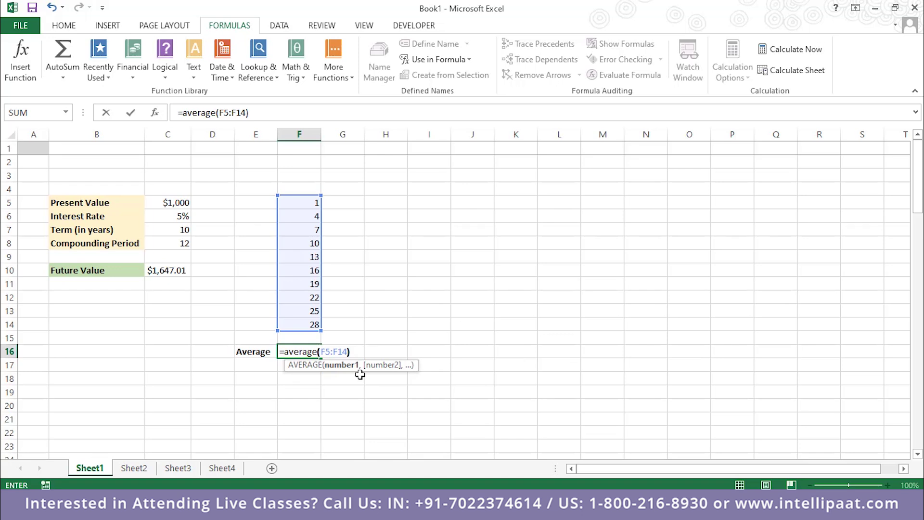
key("Return")
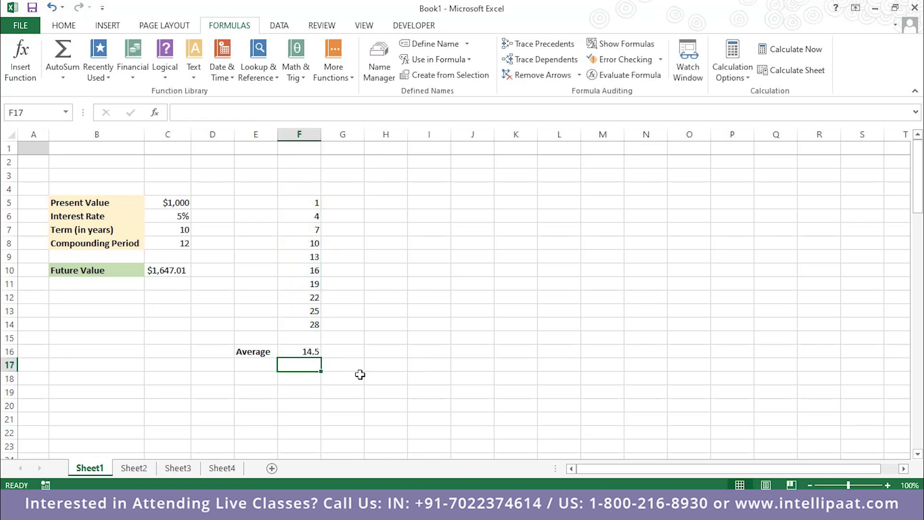
left_click(310, 351)
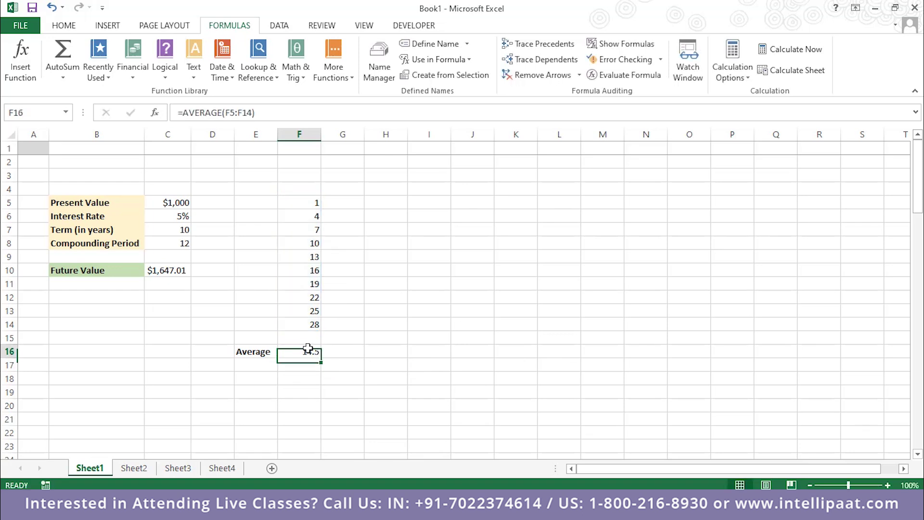
left_click_drag(296, 325, 283, 203)
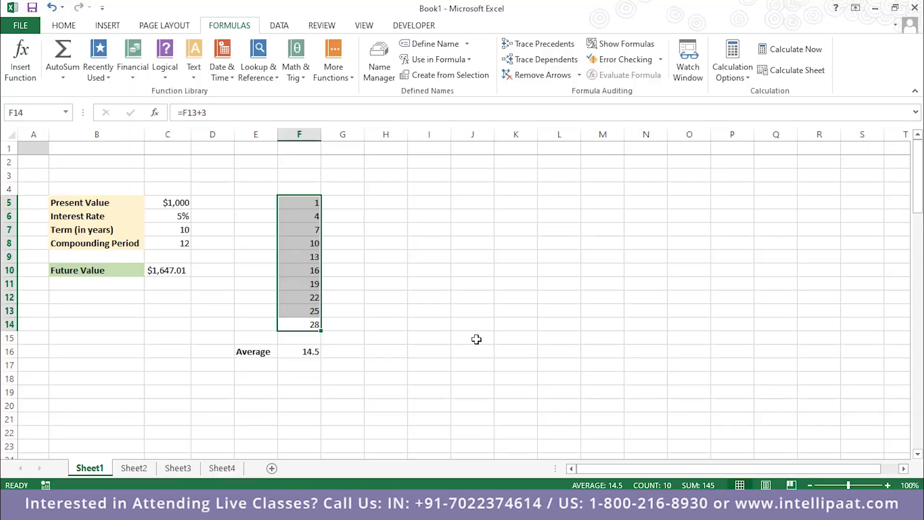
Enter the numbers 3, 5 and 7 in cells H5, I5 and J5
left_click(472, 326)
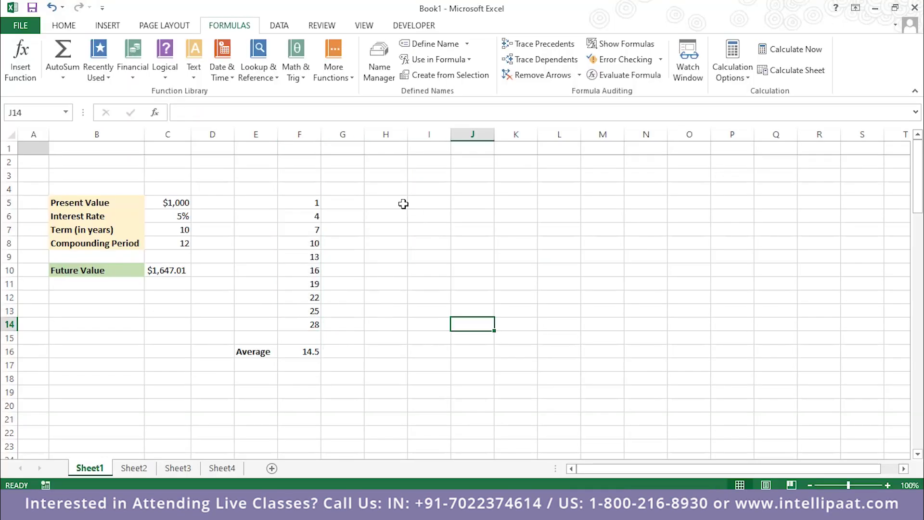
left_click(402, 203)
type("3")
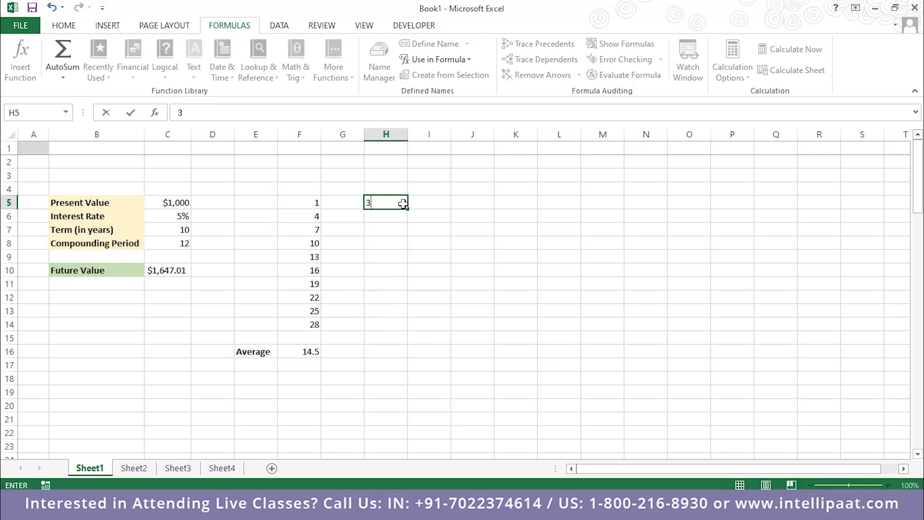
left_click(431, 198)
type("5")
left_click(472, 202)
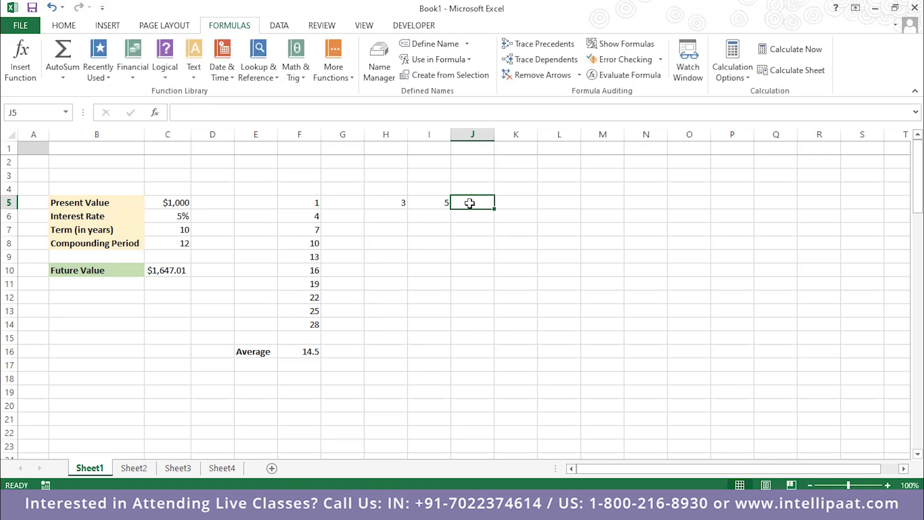
type("7")
left_click(427, 310)
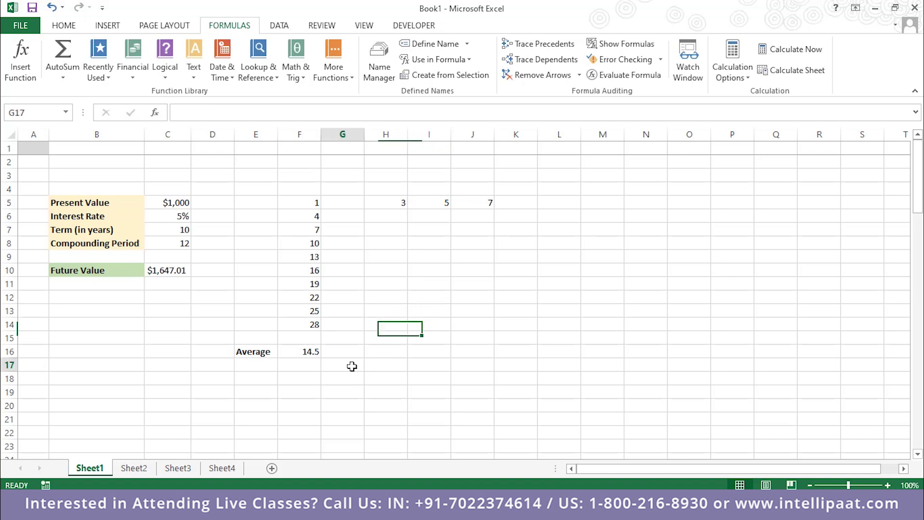
Clear the contents of the range A1:G17, leaving the numbers in H5:J5 in place
left_click_drag(351, 365, 9, 126)
key("Delete")
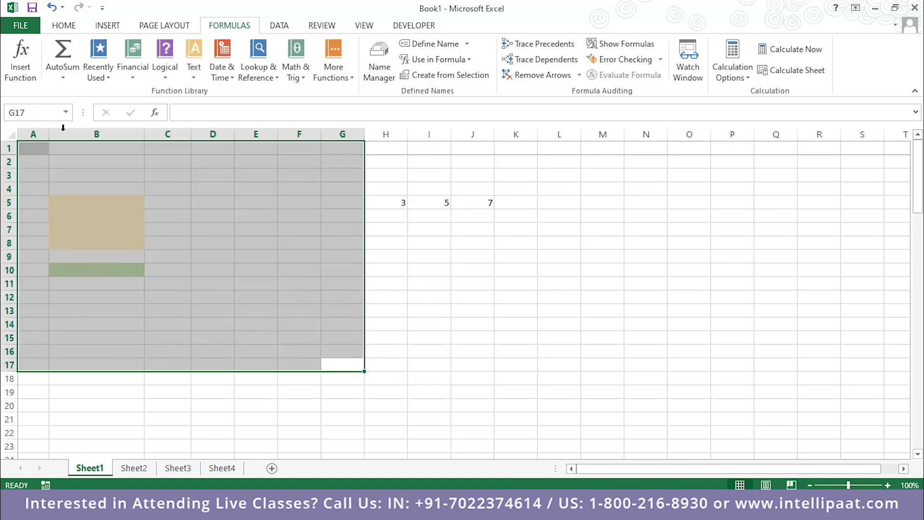
left_click(480, 316)
Enter the formula =H5+(I5*J5) in cell K5
scroll(360, 445, "up", 2)
scroll(360, 445, "up", 3)
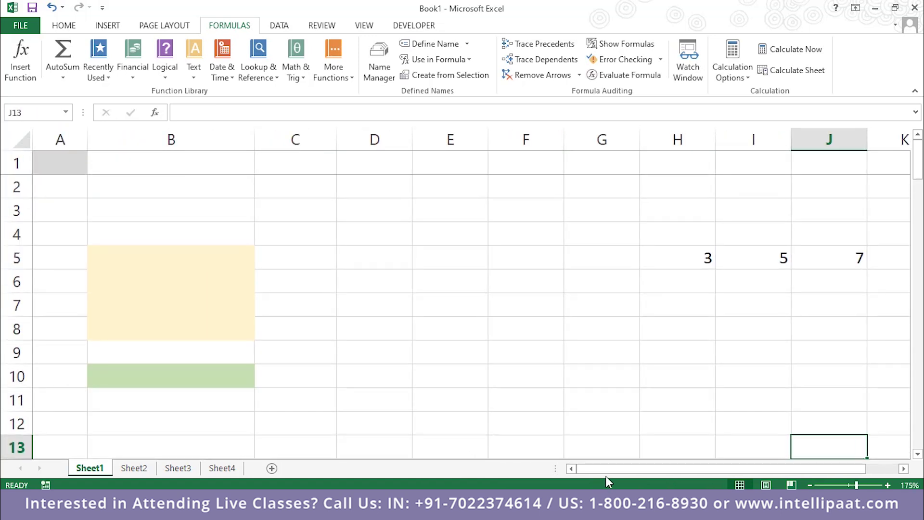
left_click_drag(620, 471, 726, 469)
left_click(743, 351)
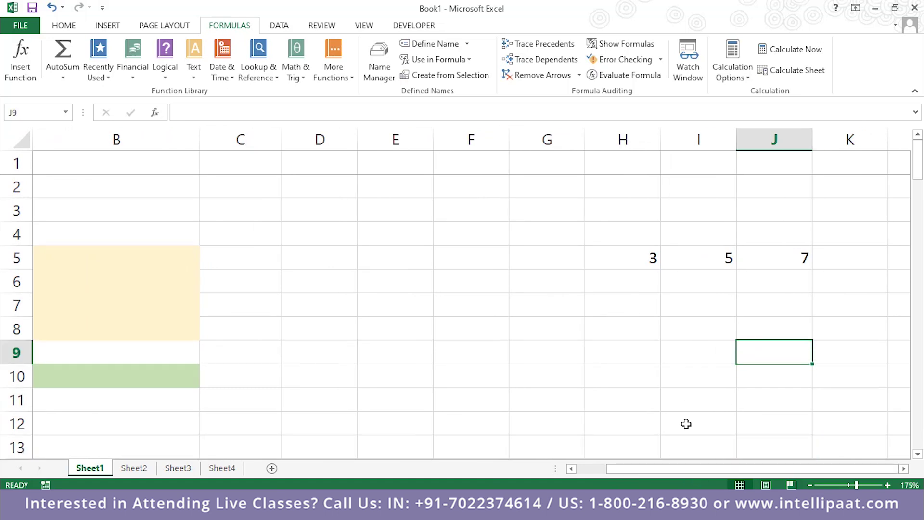
key("Right")
key("Right")
key("Right")
key("Right")
key("Right")
key("Right")
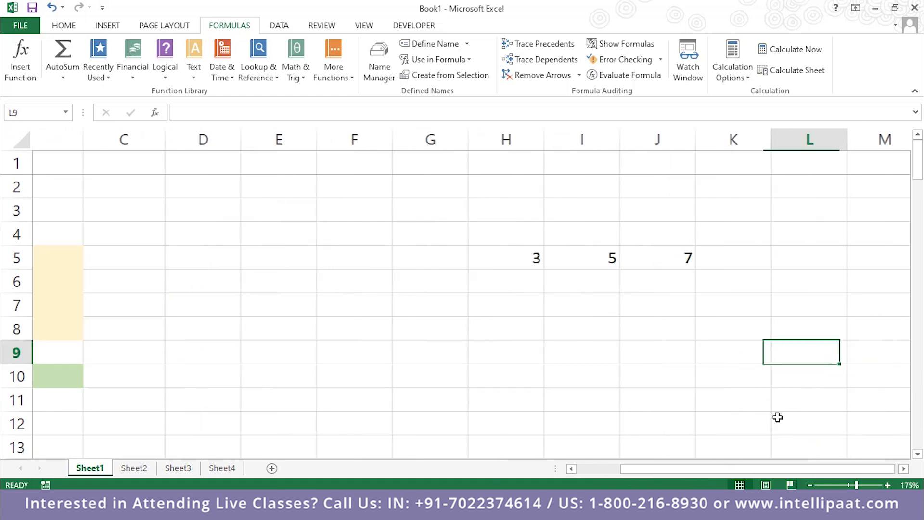
key("Left")
key("Left")
key("Left")
key("Left")
key("Left")
key("Left")
key("Left")
key("Left")
key("Left")
key("Left")
key("Left")
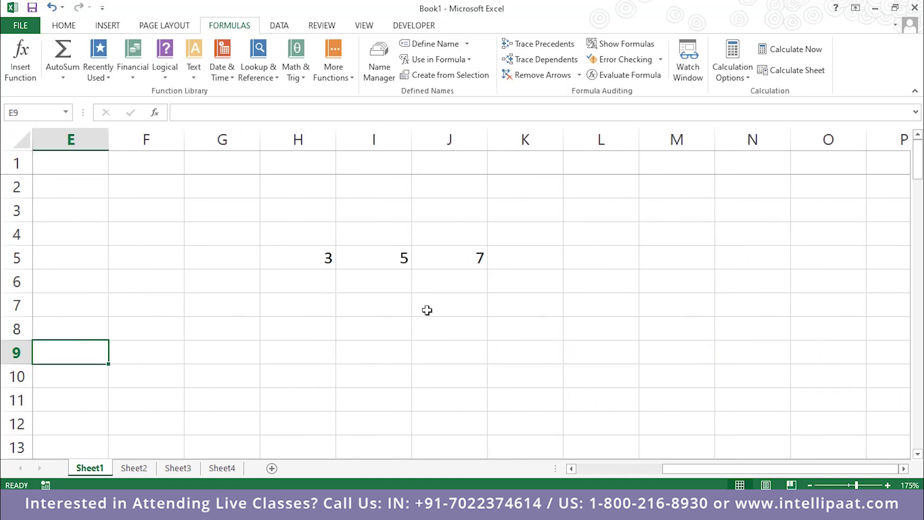
left_click(547, 258)
left_click(383, 114)
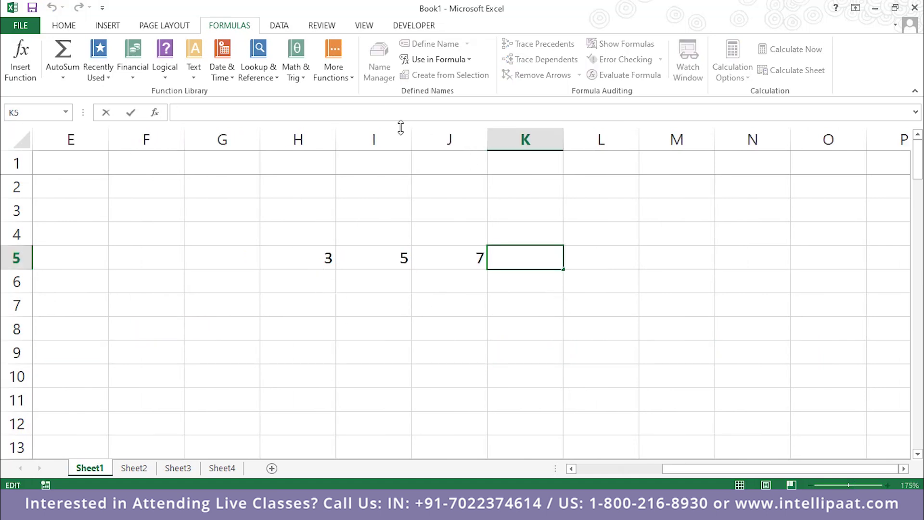
type("=H5+")
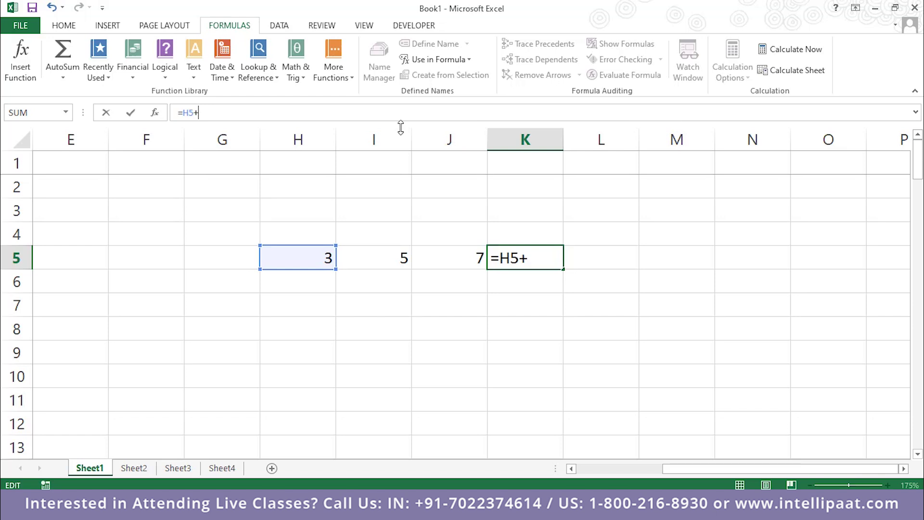
type("(")
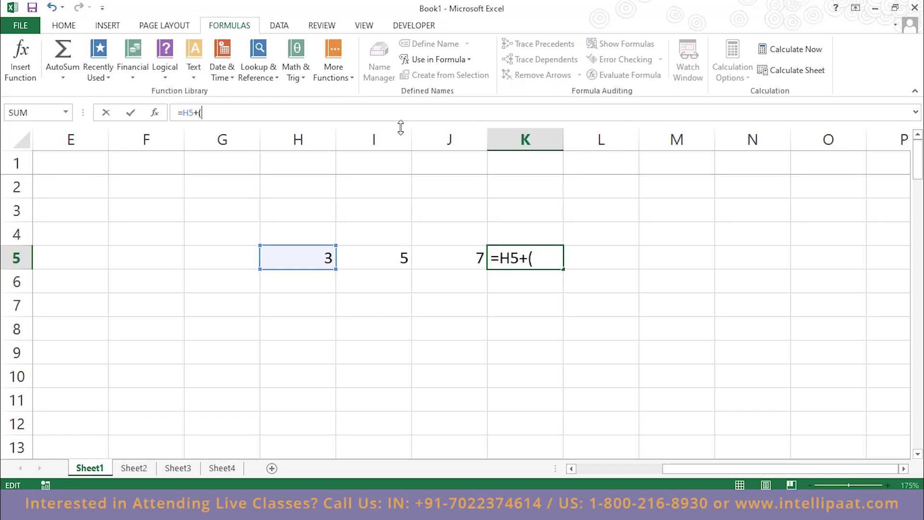
type("i5")
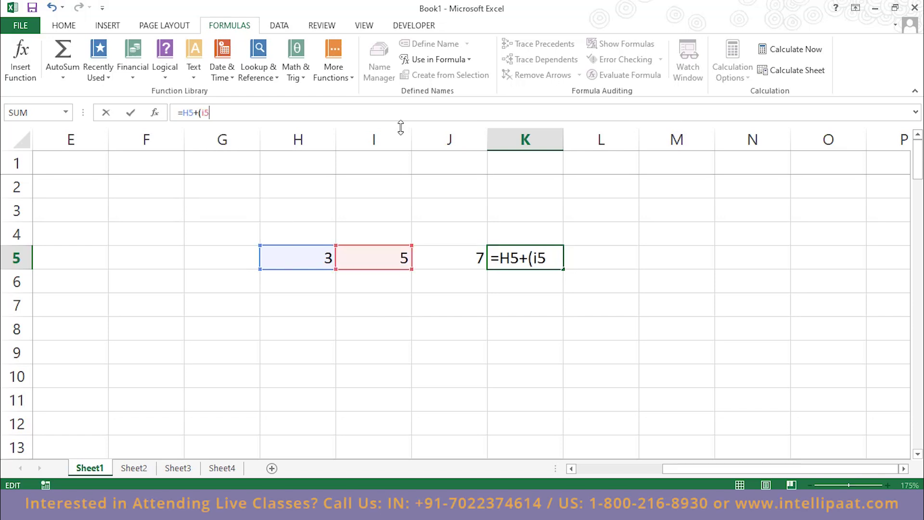
type("*j5)")
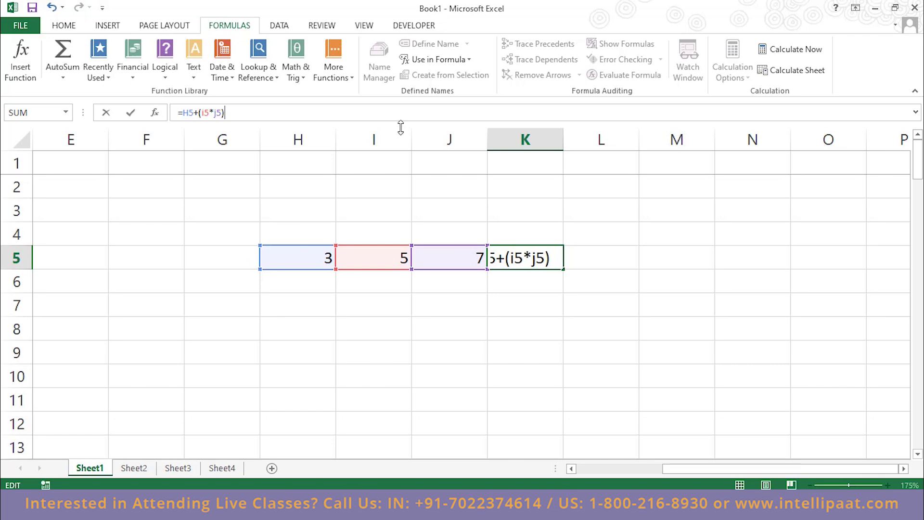
key("Return")
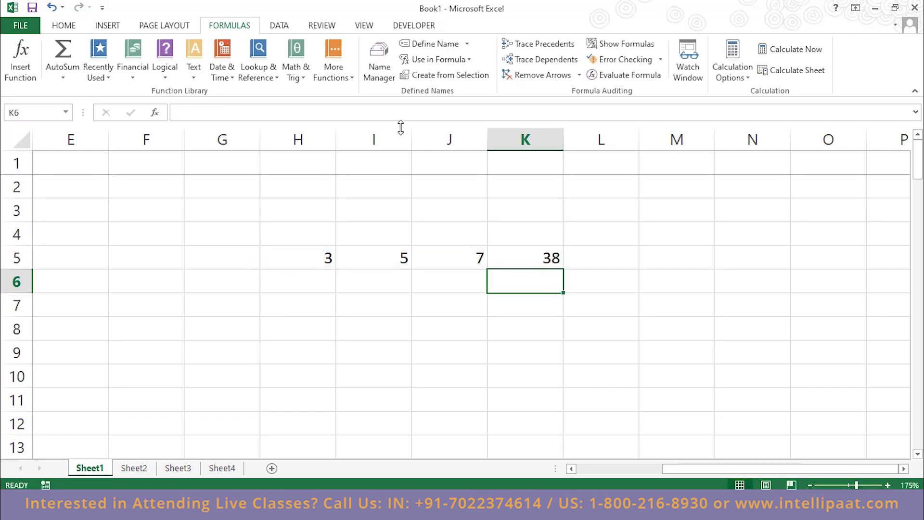
Examine the operands in H5:J5 and the formula in K5 to trace the order of operations
left_click(323, 253)
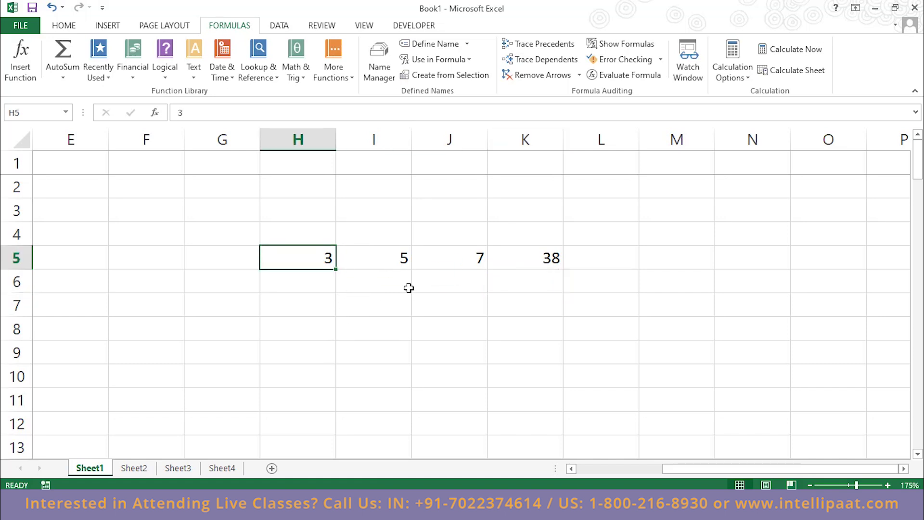
left_click(447, 262)
left_click_drag(447, 262, 403, 258)
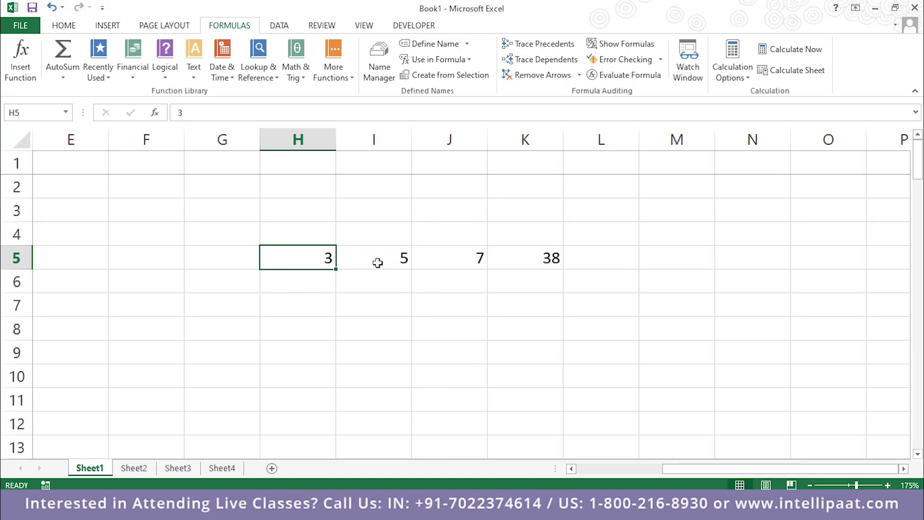
left_click_drag(353, 256, 311, 264)
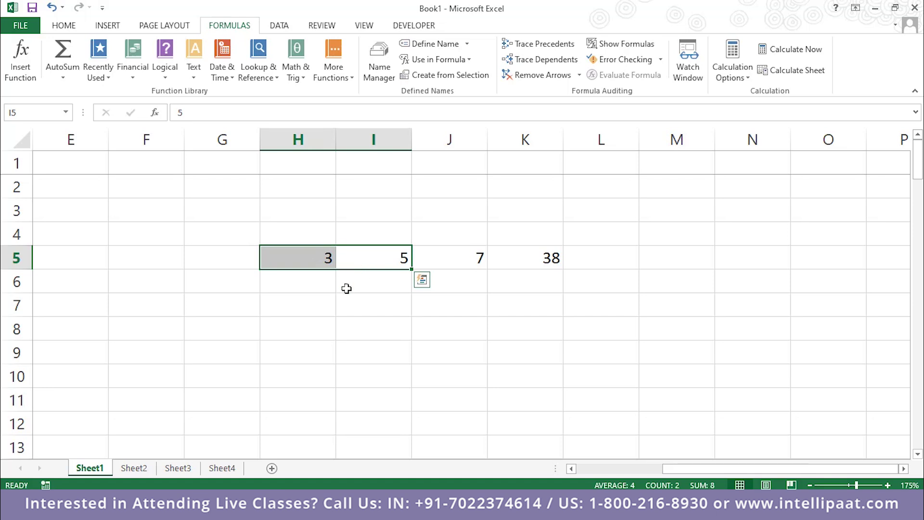
left_click(448, 250)
left_click(547, 262)
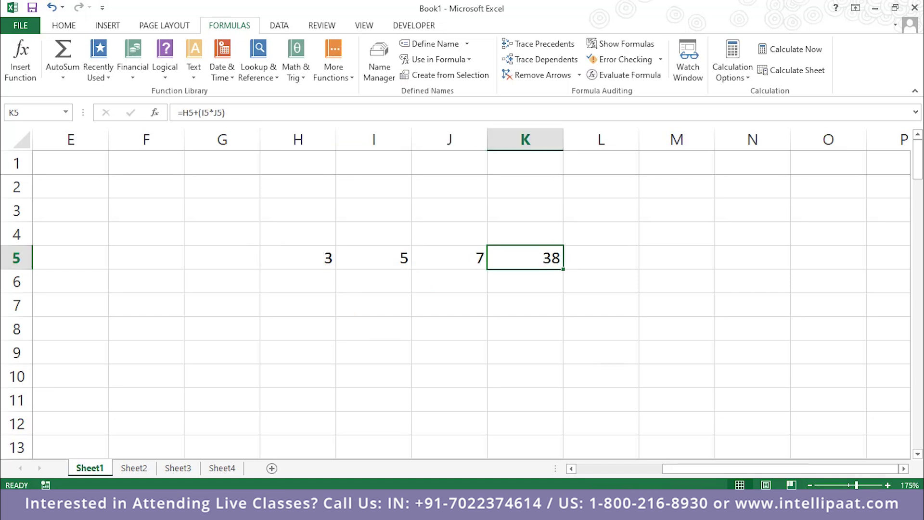
left_click(463, 349)
left_click_drag(288, 254, 437, 257)
left_click(388, 290)
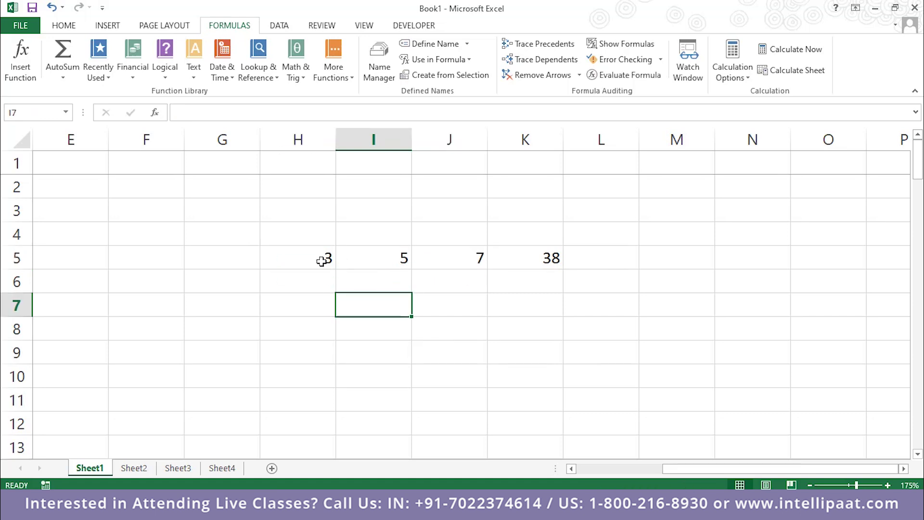
left_click(329, 260)
left_click_drag(329, 260, 356, 258)
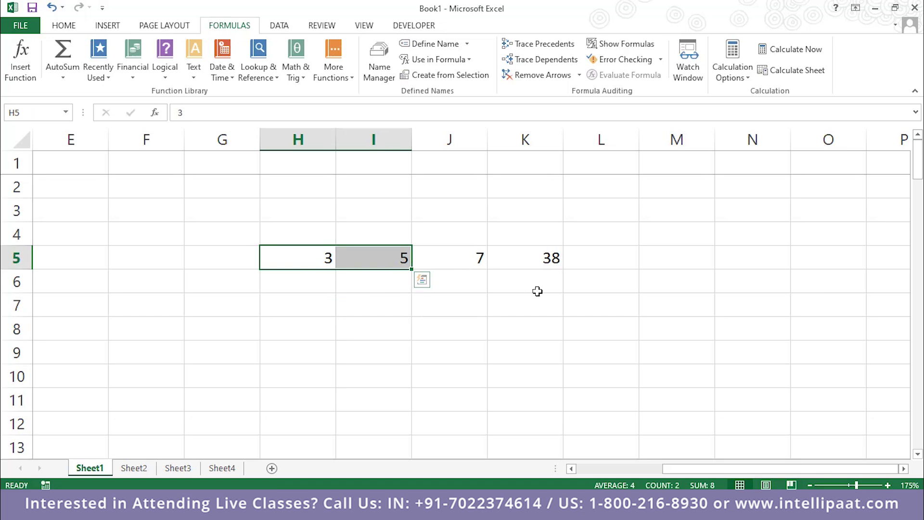
left_click(526, 279)
left_click(525, 259)
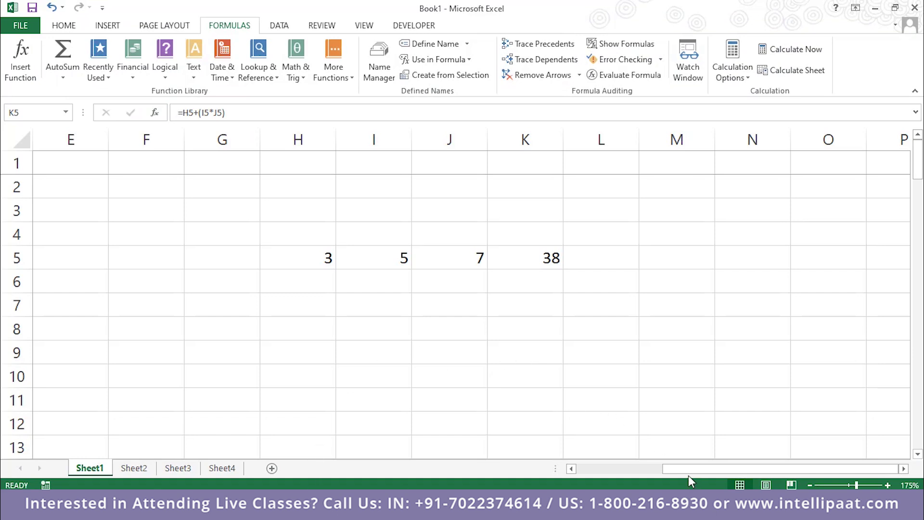
Insert the current date in cell B5 with =TODAY()
left_click_drag(688, 469, 529, 468)
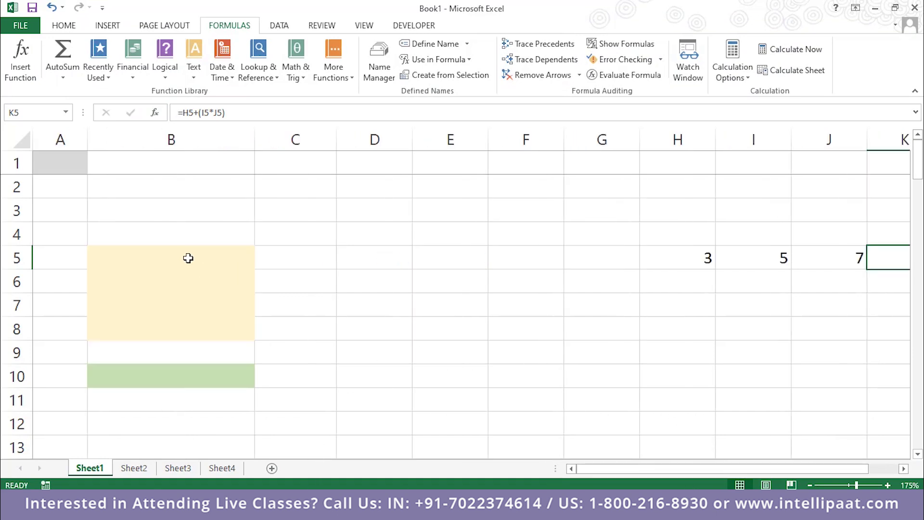
left_click(128, 256)
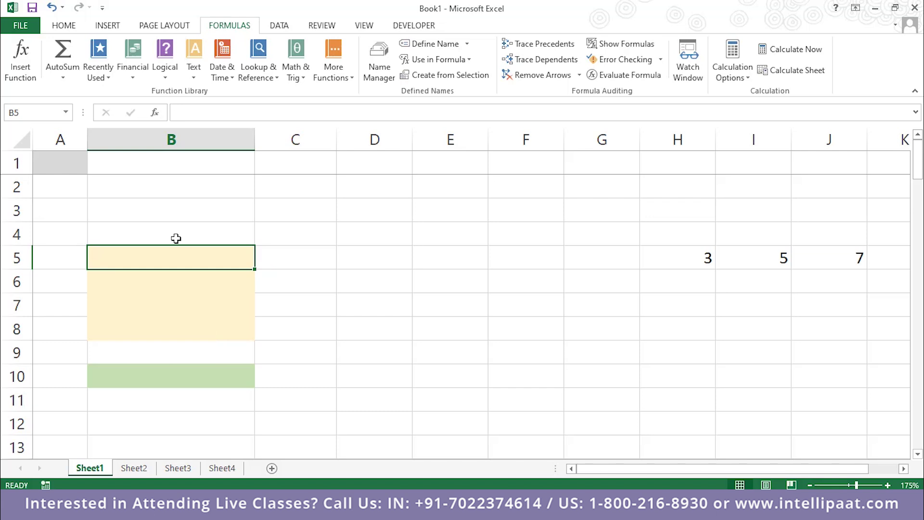
type("=today")
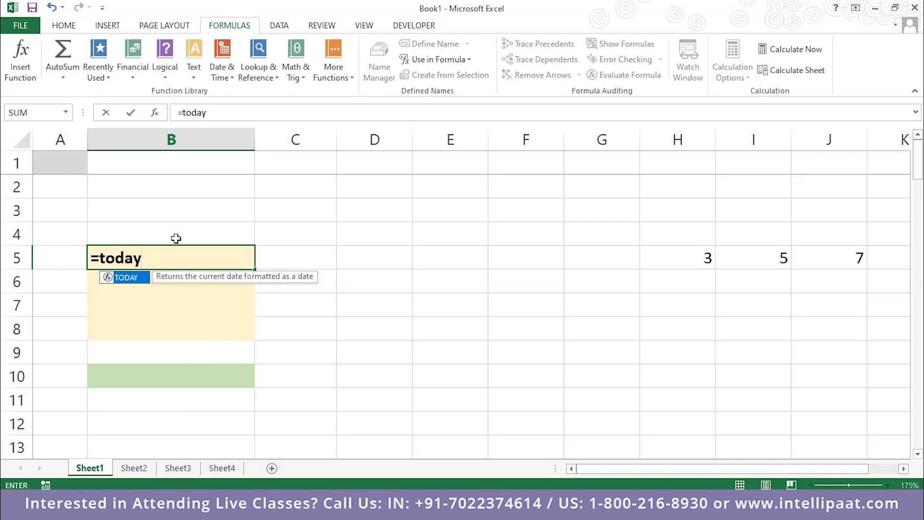
type("()")
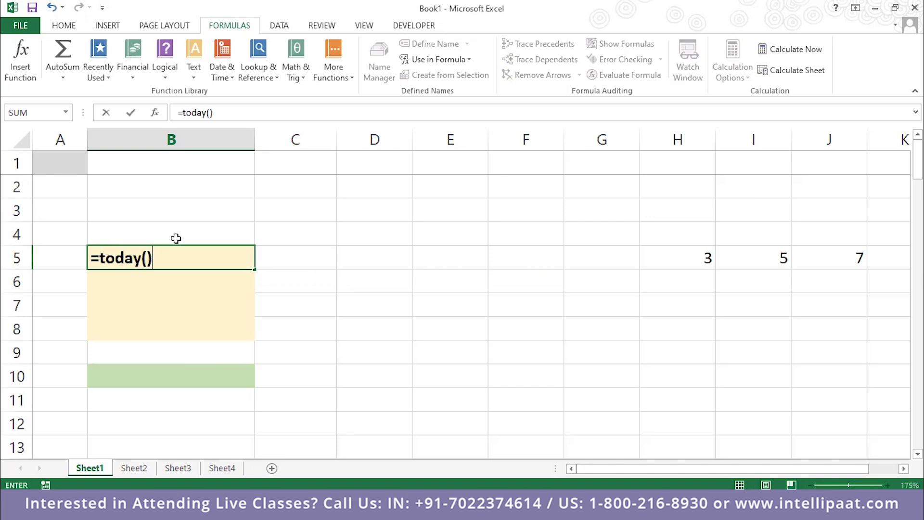
key("Return")
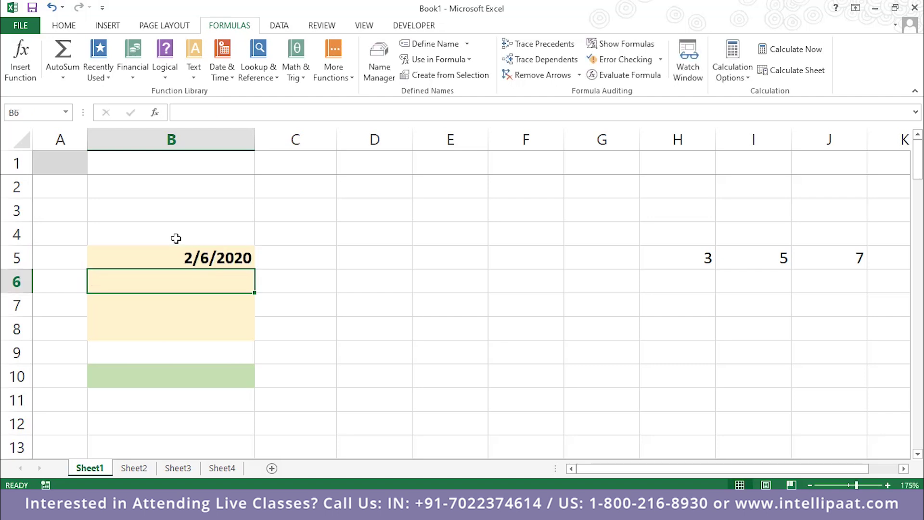
Delete the date formula from cell B5
left_click(206, 256)
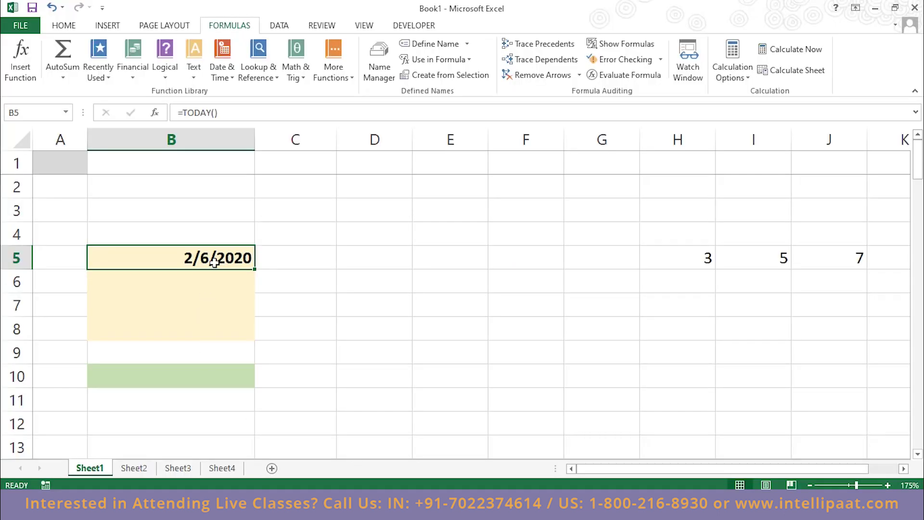
key("Delete")
left_click(233, 296)
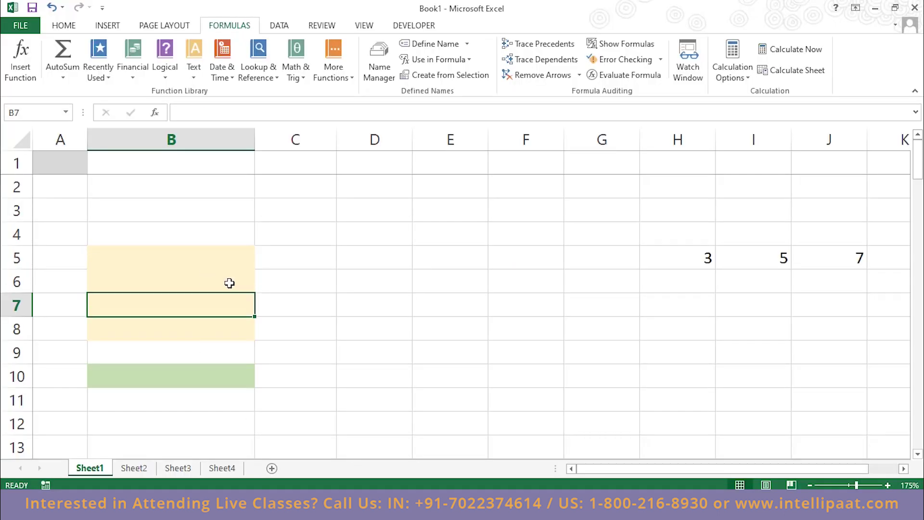
left_click(225, 266)
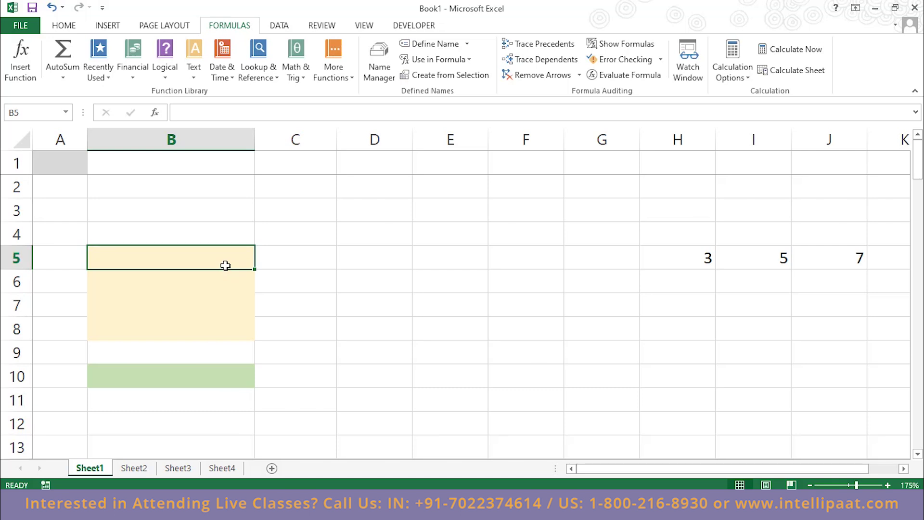
Enter 10, 50 and 80 in cells D5:D7 and the heading Marks in cell D4
left_click(375, 255)
type("10")
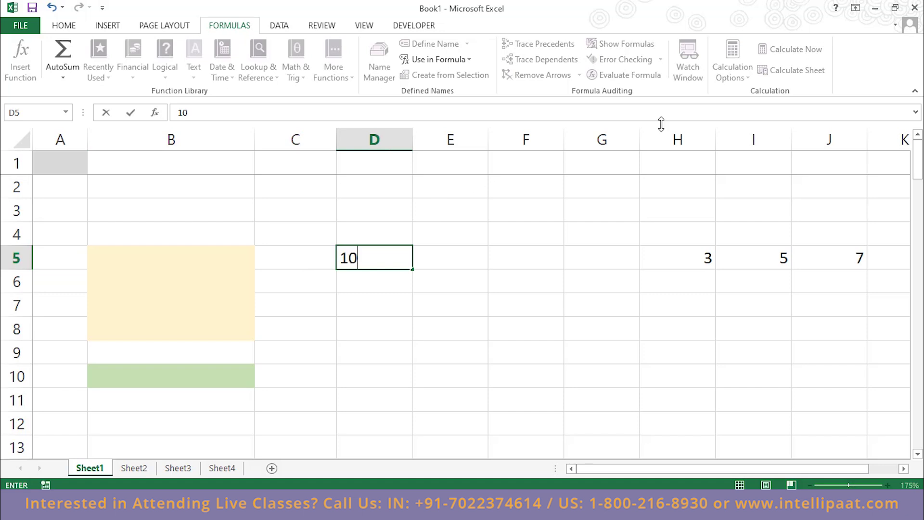
left_click(376, 286)
type("50")
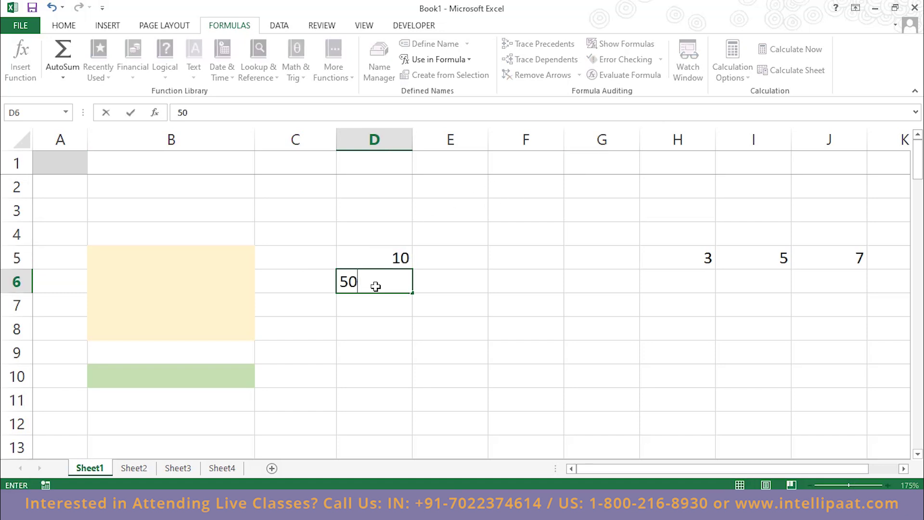
left_click(371, 305)
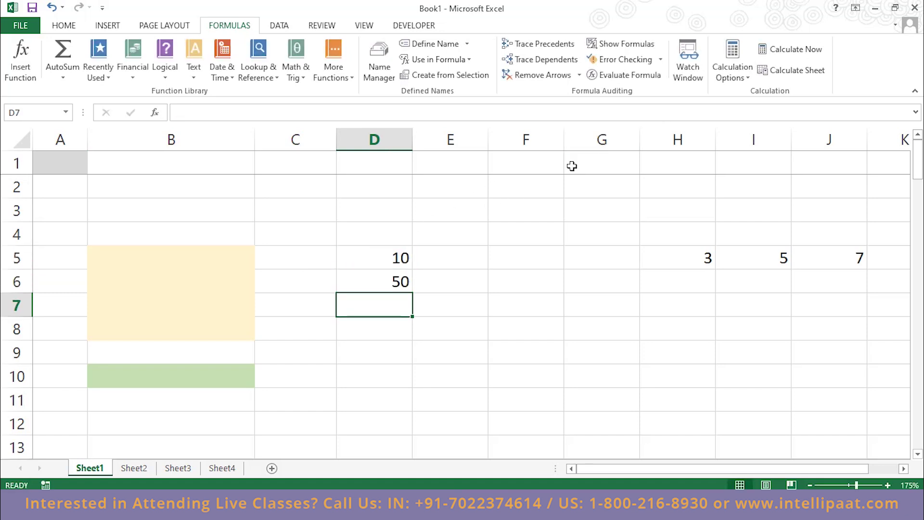
type("80")
left_click(390, 232)
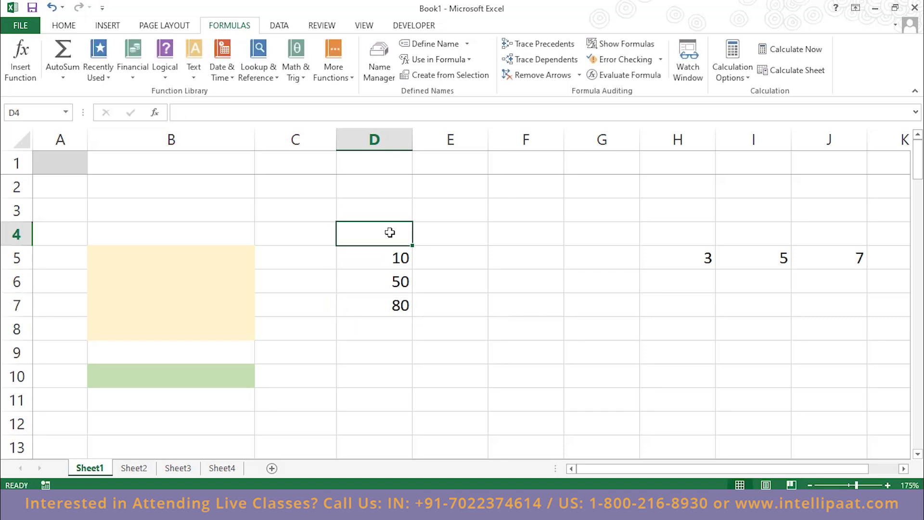
type("Marks")
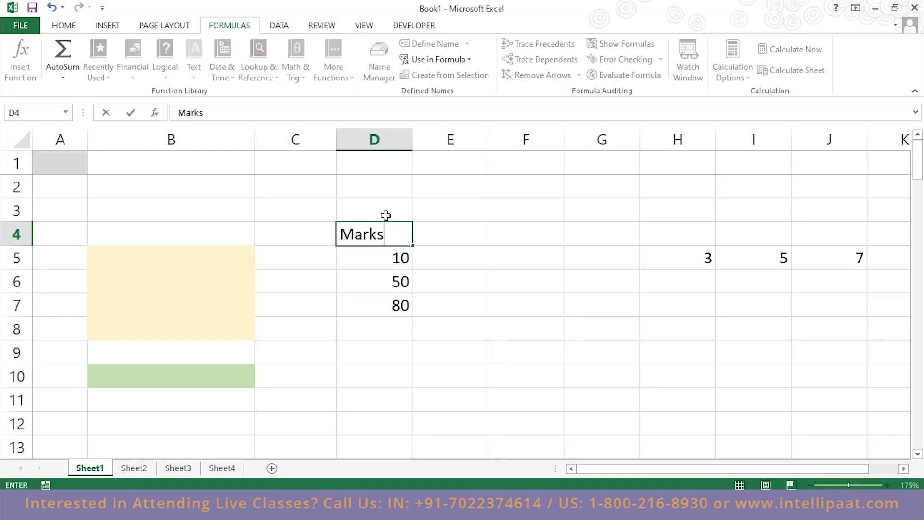
Complete the heading in cell D4 as Marks Obtained and enter the heading Total Marks in cell E4
type(" Obtained")
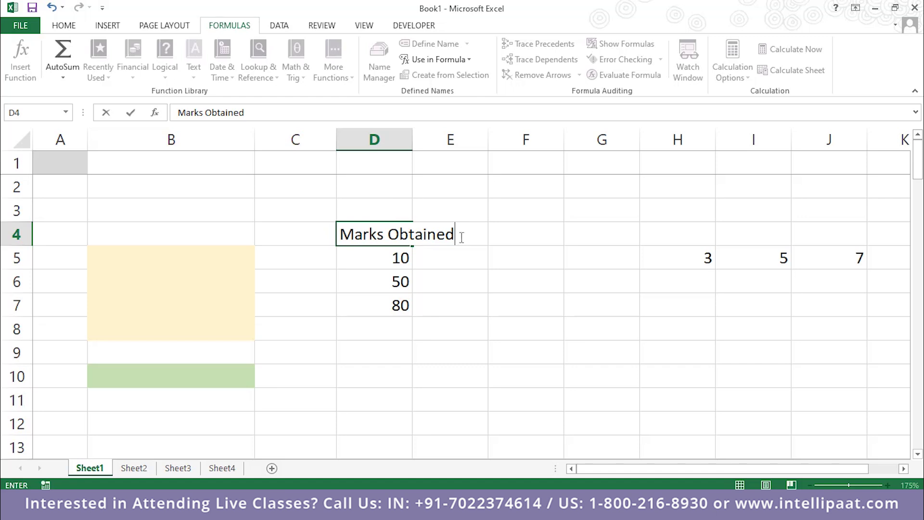
left_click(440, 294)
left_click(469, 237)
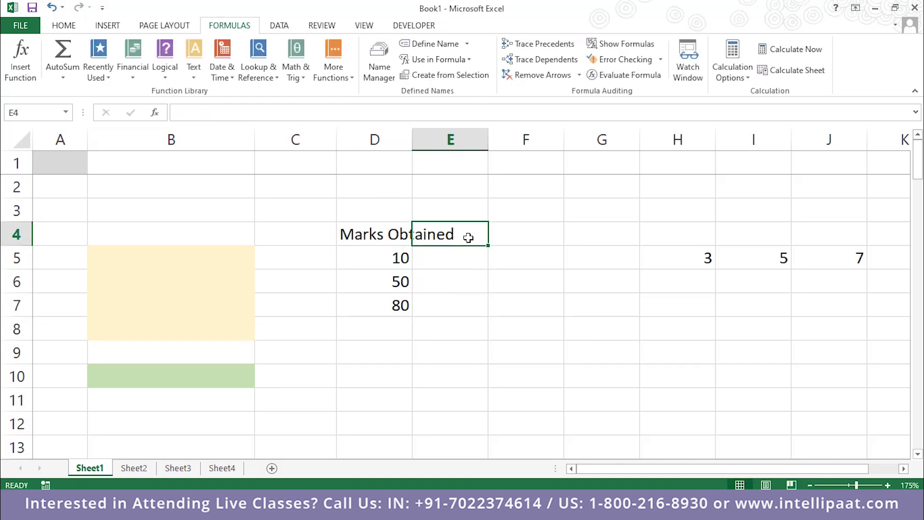
type("Total Marks")
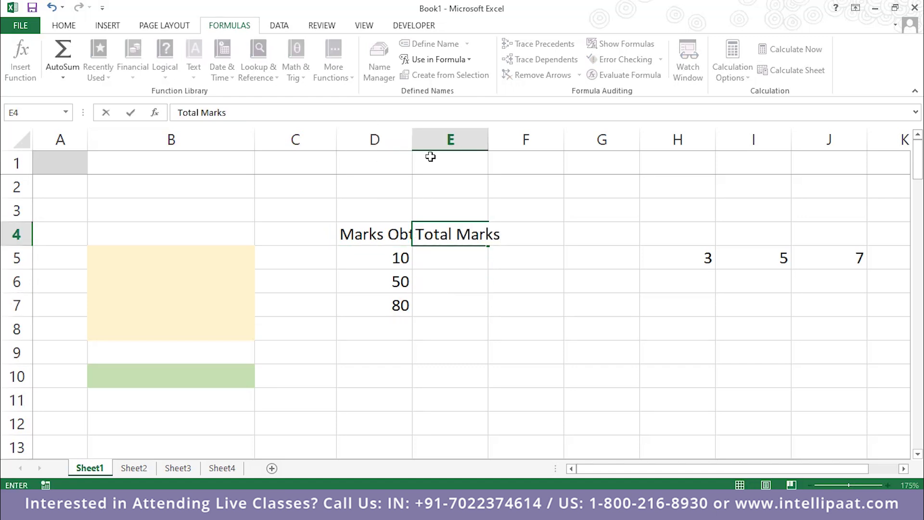
Widen columns D and E so the Marks Obtained and Total Marks headings fit fully within their cells
left_click(406, 140)
left_click_drag(412, 142, 479, 145)
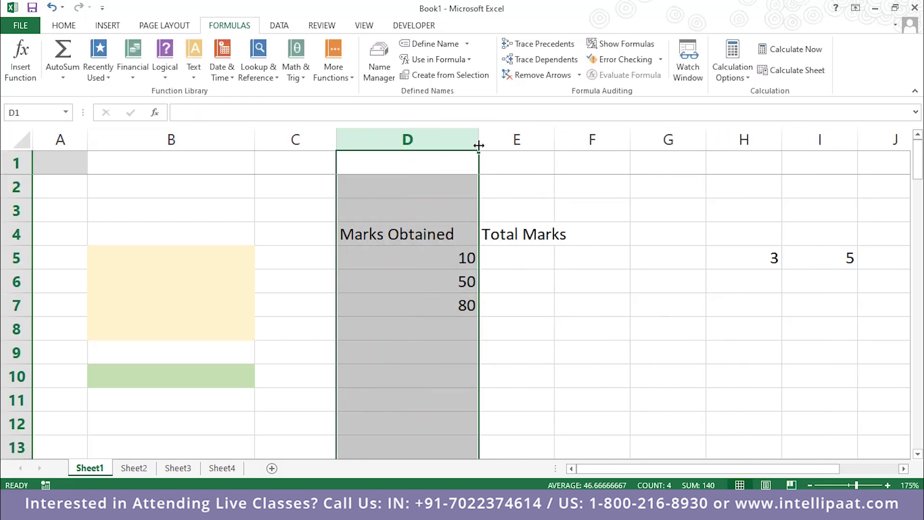
left_click_drag(555, 143, 574, 141)
Fill cells E5:E7 with total marks of 100 for each row
left_click(526, 272)
left_click(528, 262)
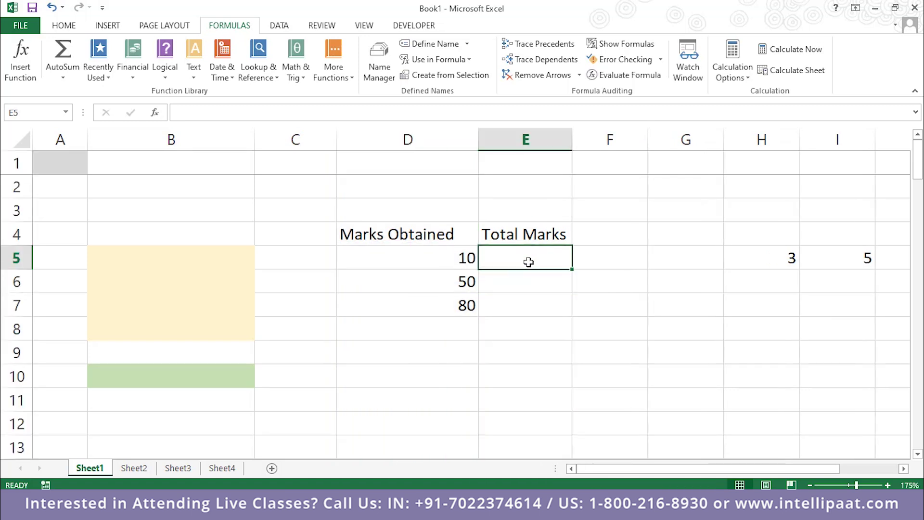
type("100")
key("Return")
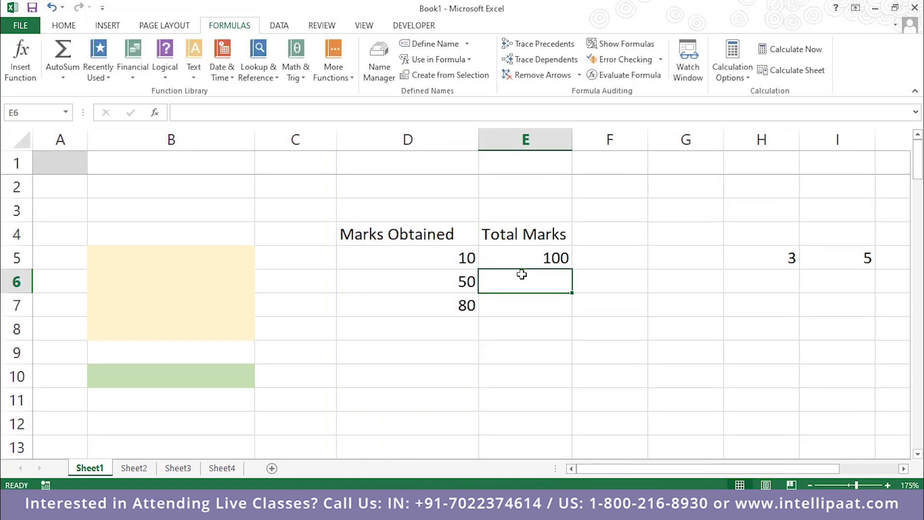
type("100")
key("Return")
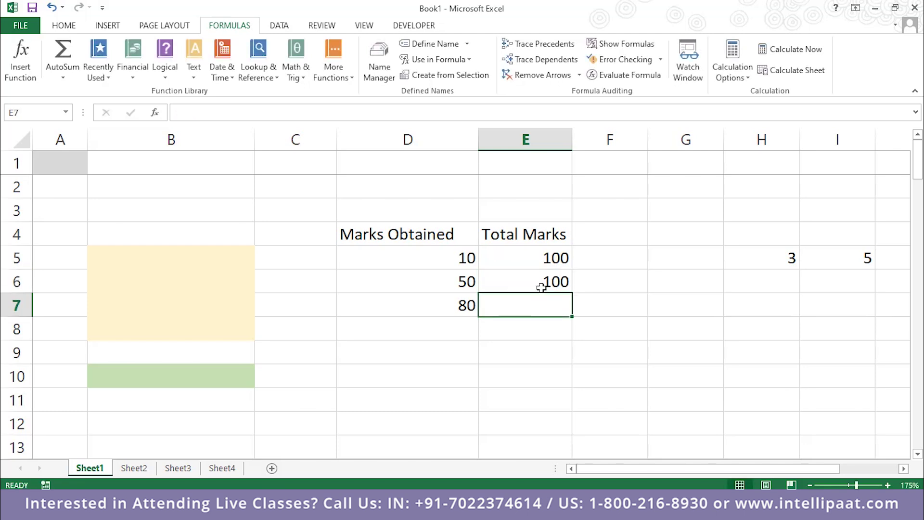
left_click(569, 289)
left_click_drag(568, 289, 569, 312)
left_click(592, 395)
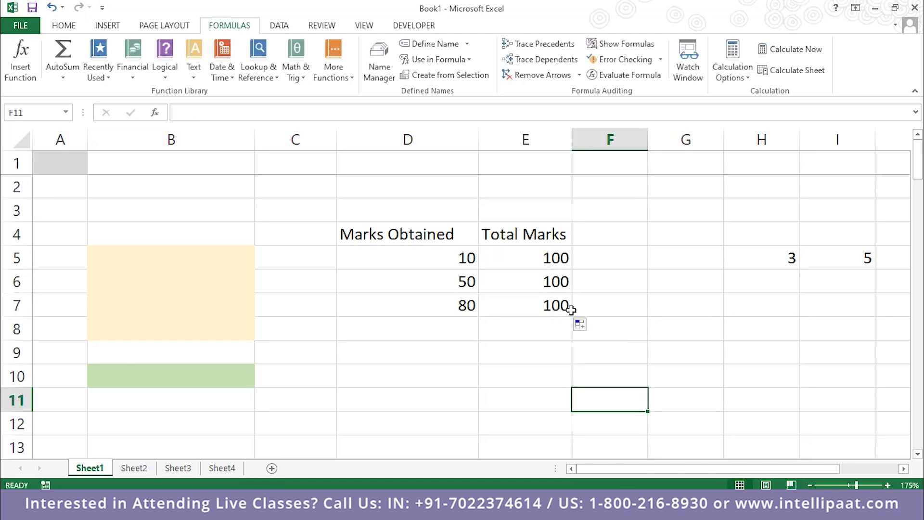
Divide marks obtained by total marks with =D5/E5 in cell F5 and fill the formula down to F7
left_click(600, 252)
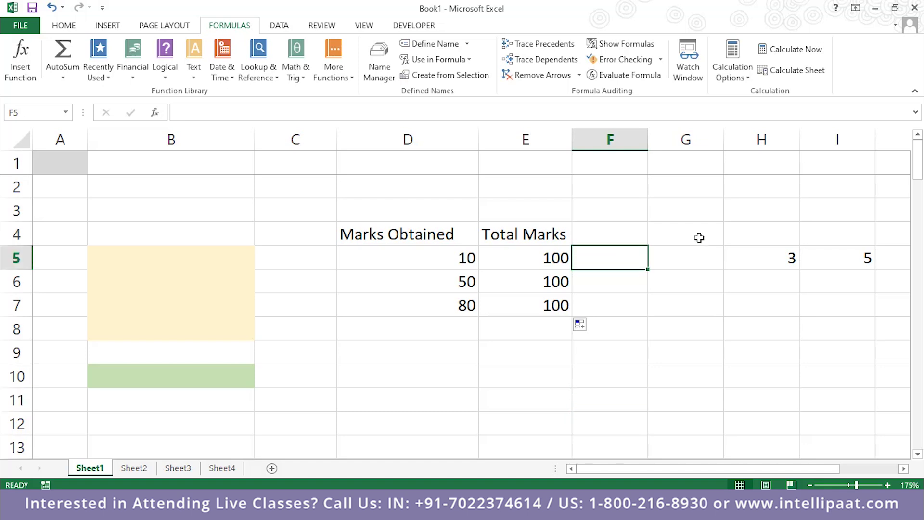
type("=")
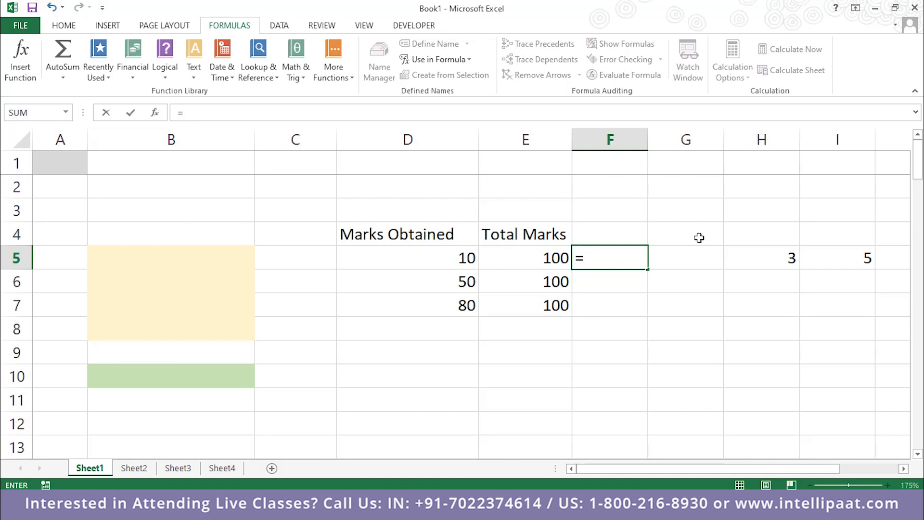
type("d5")
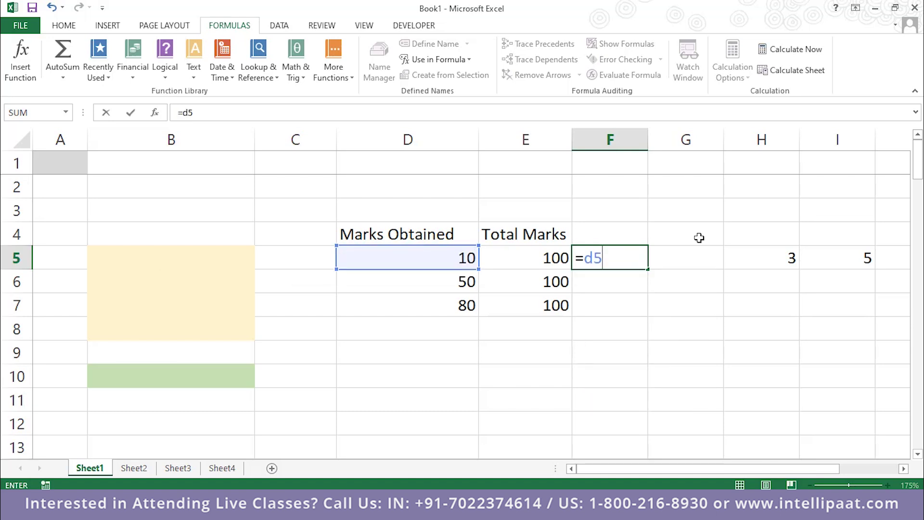
type("/e5")
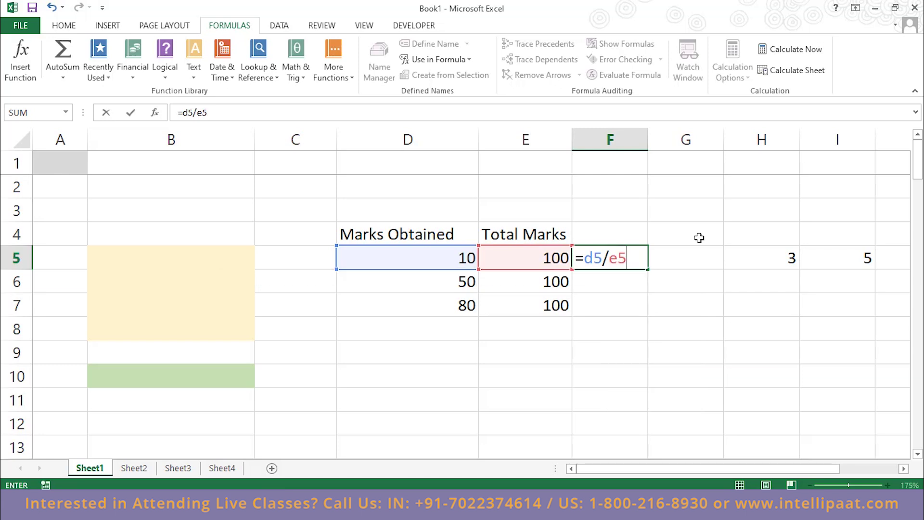
key("Return")
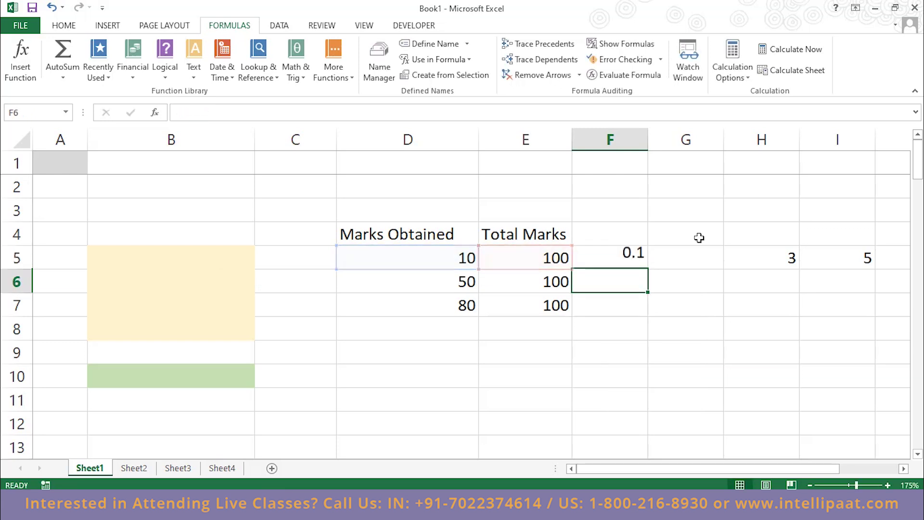
left_click(617, 252)
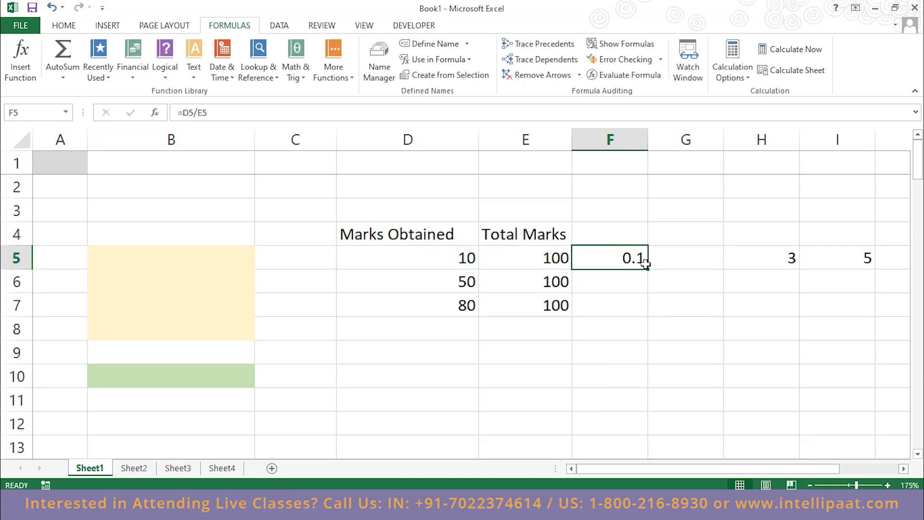
left_click_drag(647, 269, 646, 313)
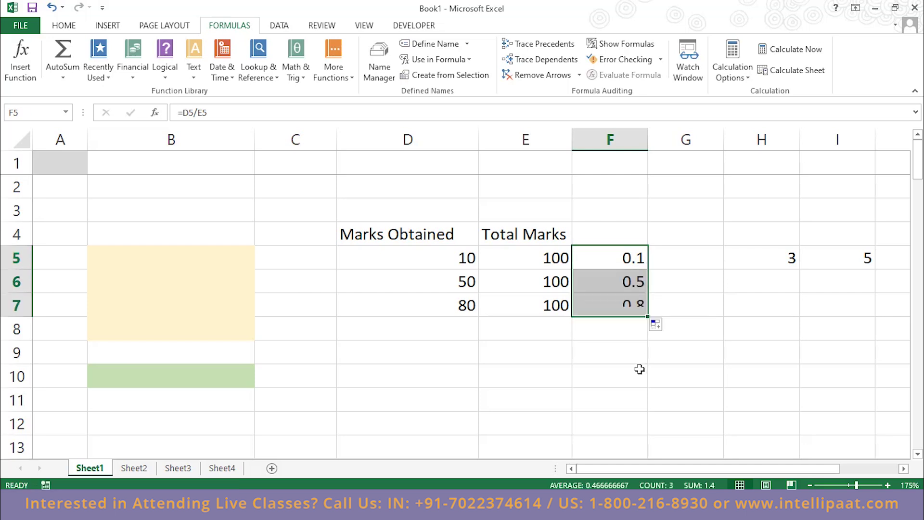
left_click(633, 351)
Format the results in F5:F7 as Percentage with 0 decimal places
left_click(637, 258)
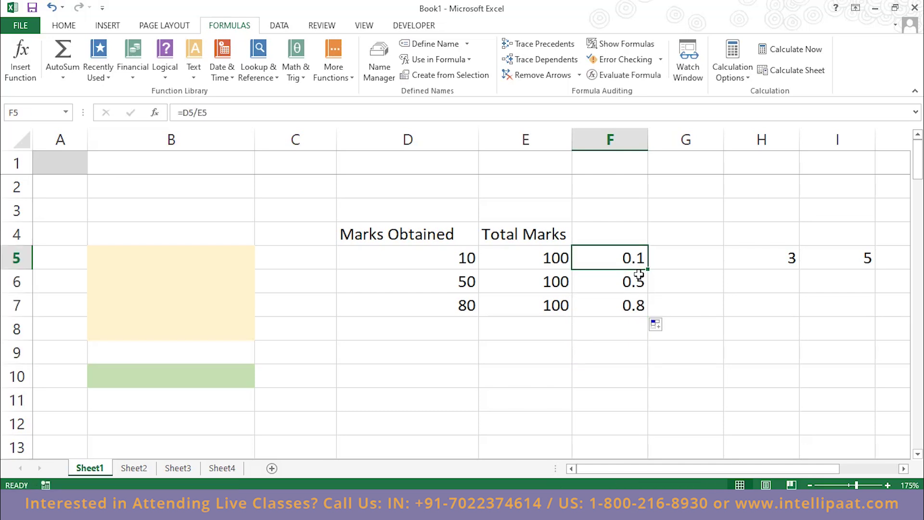
left_click(635, 303, "shift")
right_click(612, 279)
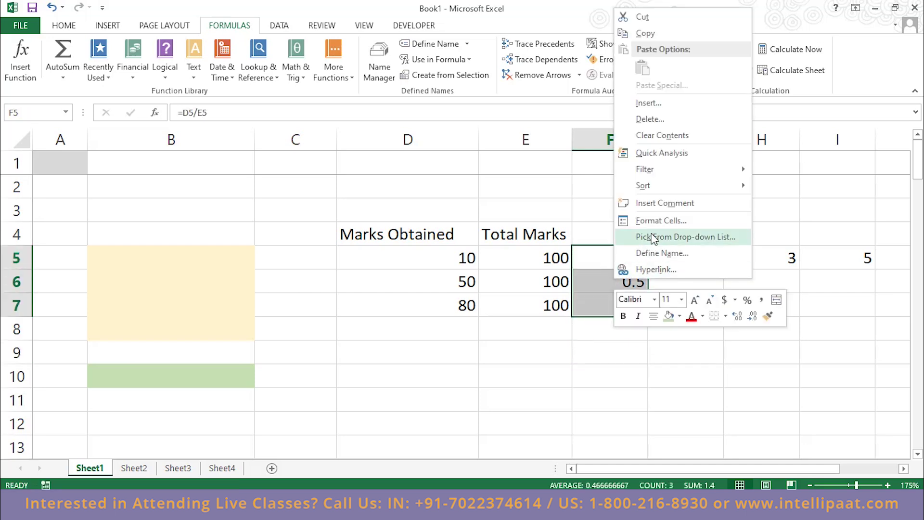
left_click(660, 220)
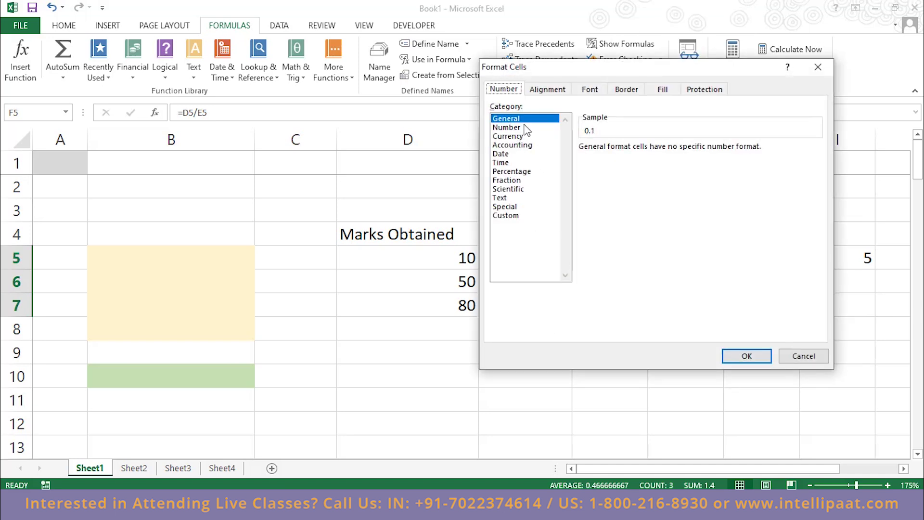
left_click(513, 172)
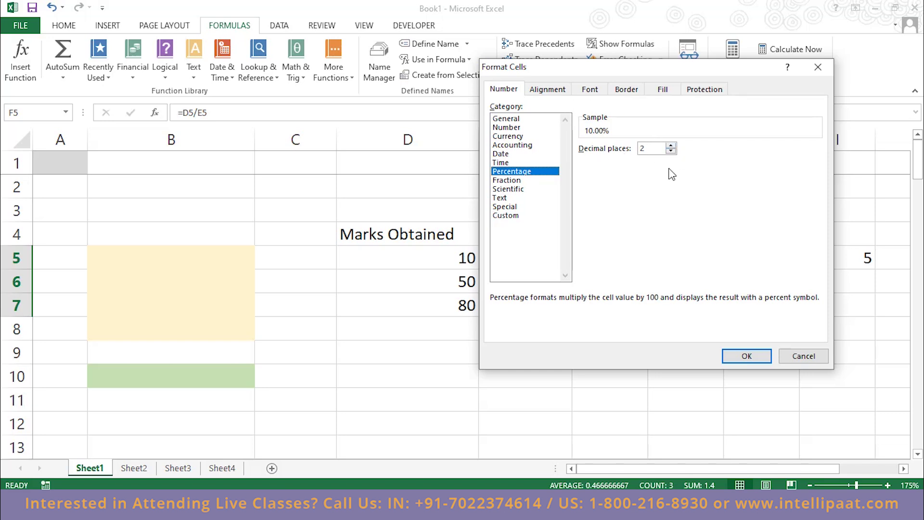
left_click(671, 152)
left_click(671, 152)
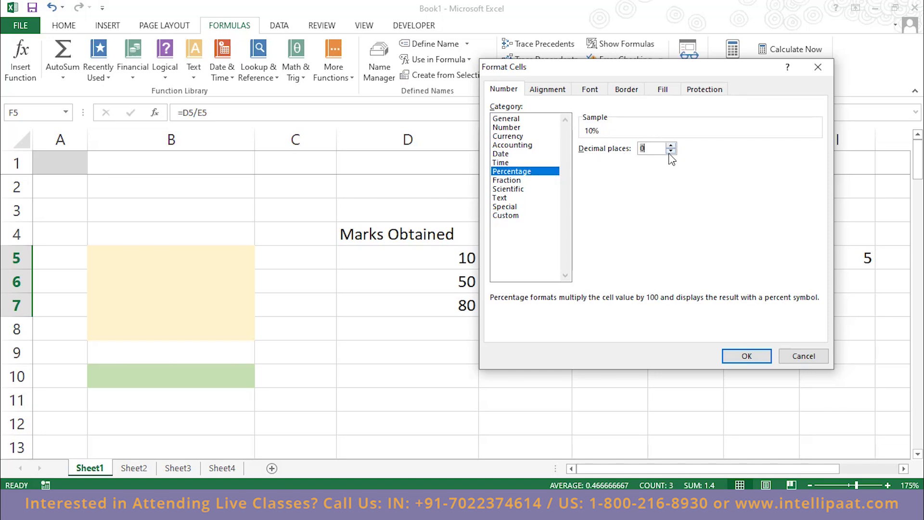
left_click(746, 356)
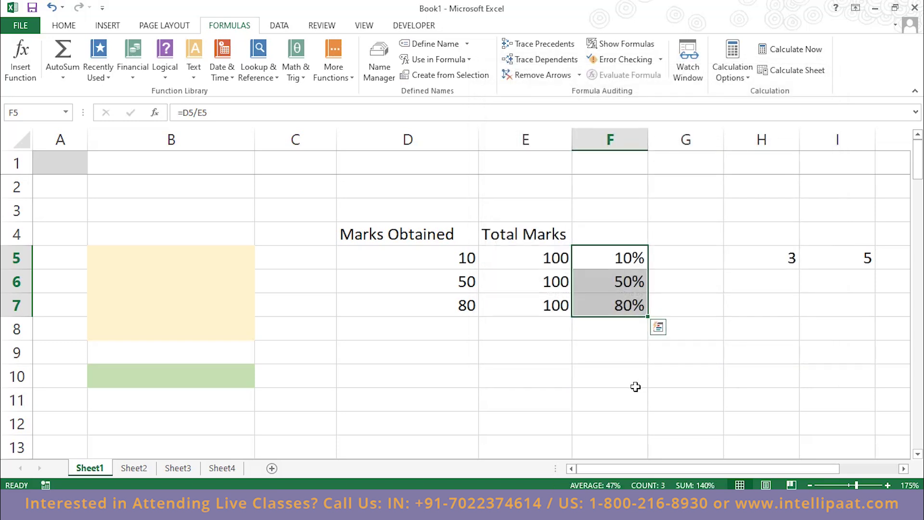
left_click(623, 382)
left_click(574, 273)
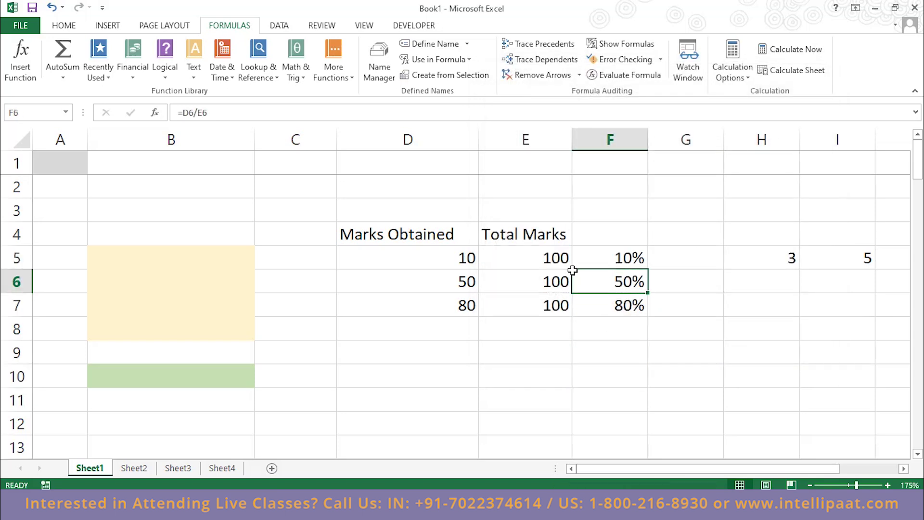
left_click(604, 256)
left_click(604, 289)
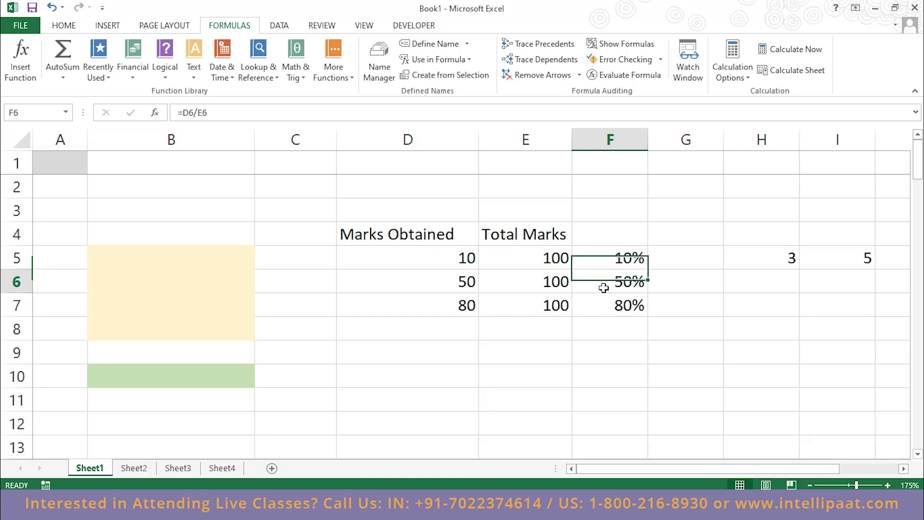
left_click(616, 310)
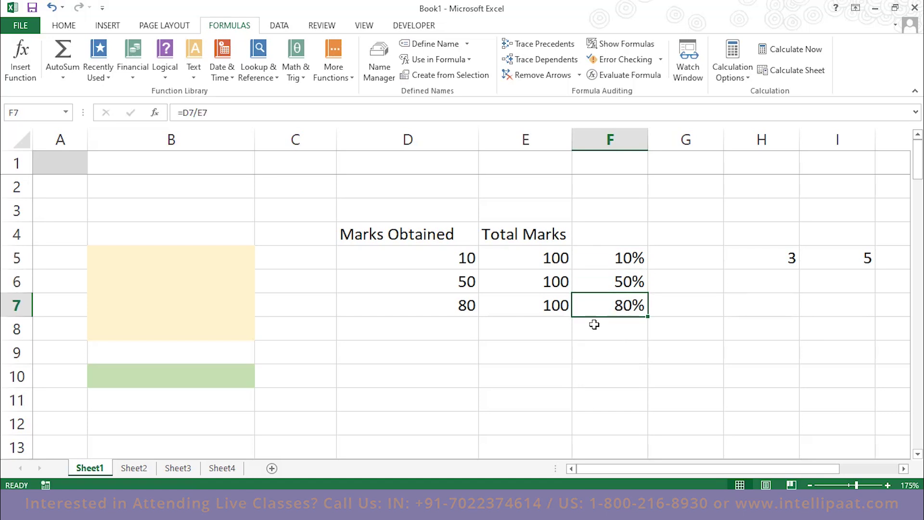
Change the marks obtained to 13 in cell D5 and to 50.5 in cell D6
left_click(471, 260)
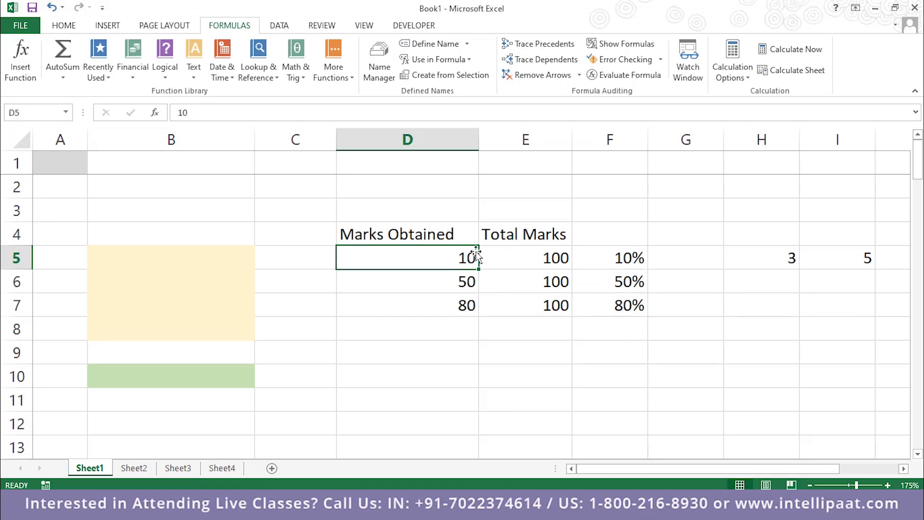
double_click(465, 260)
key("Delete")
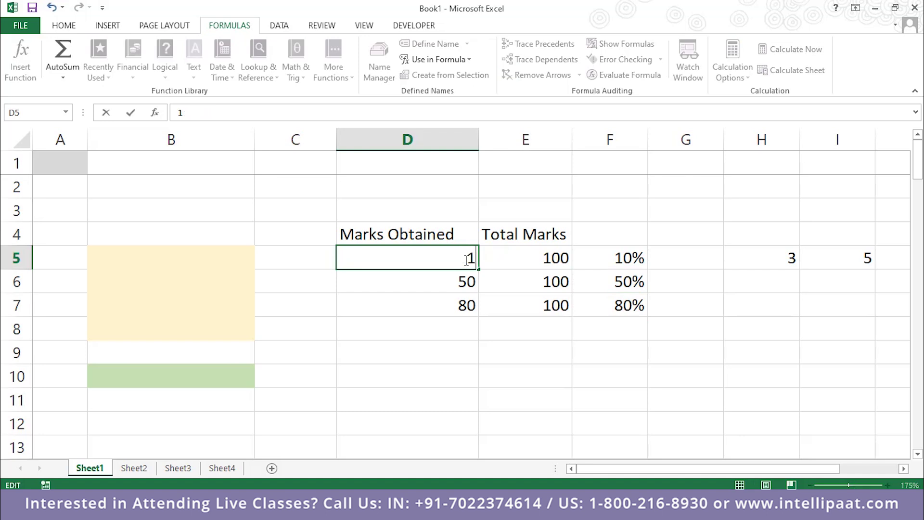
type("3")
key("Return")
left_click(596, 264)
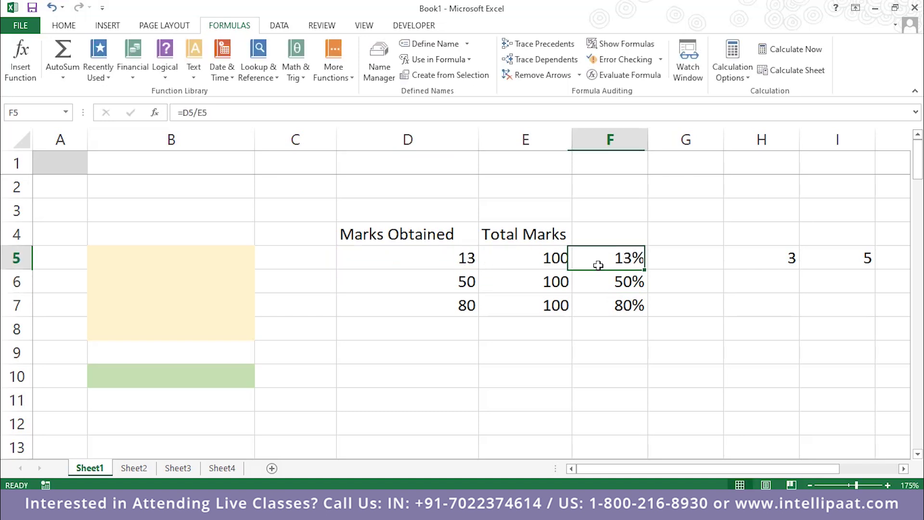
double_click(475, 282)
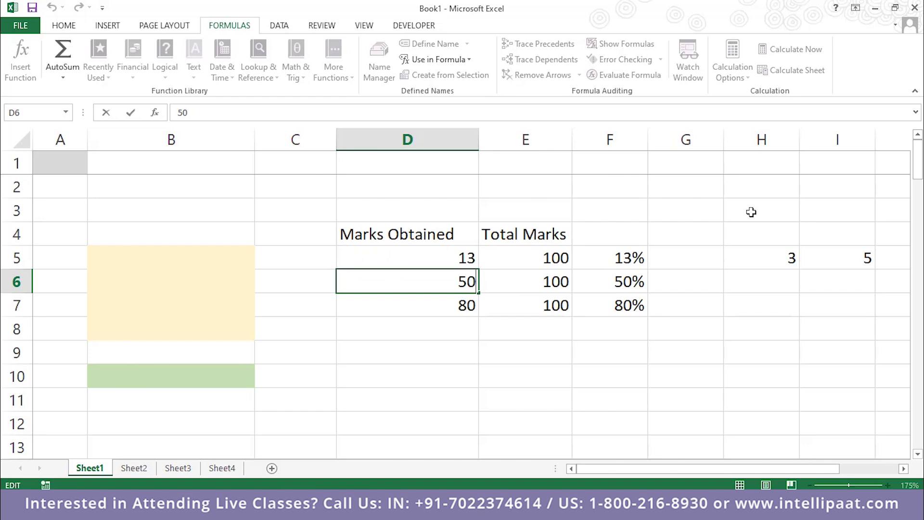
type(".5")
key("Return")
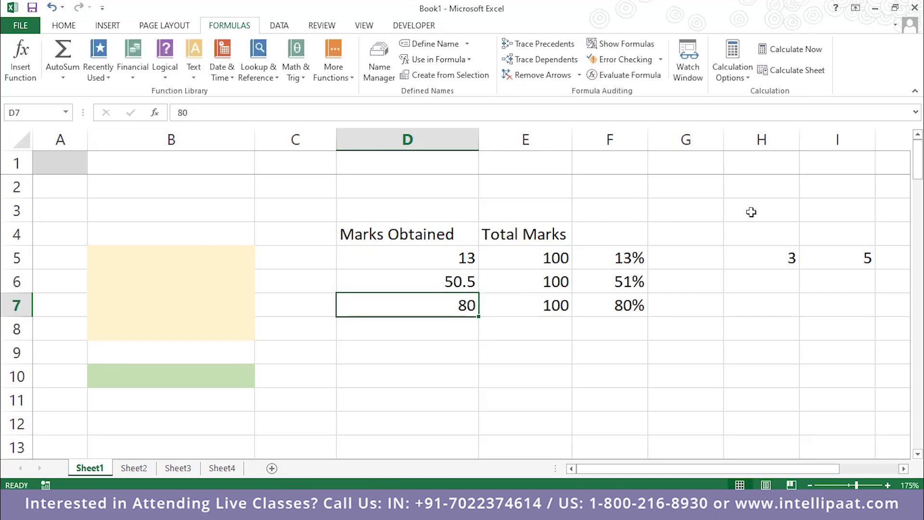
Set the percentage format of cell F6 to 2 decimal places
left_click(645, 278)
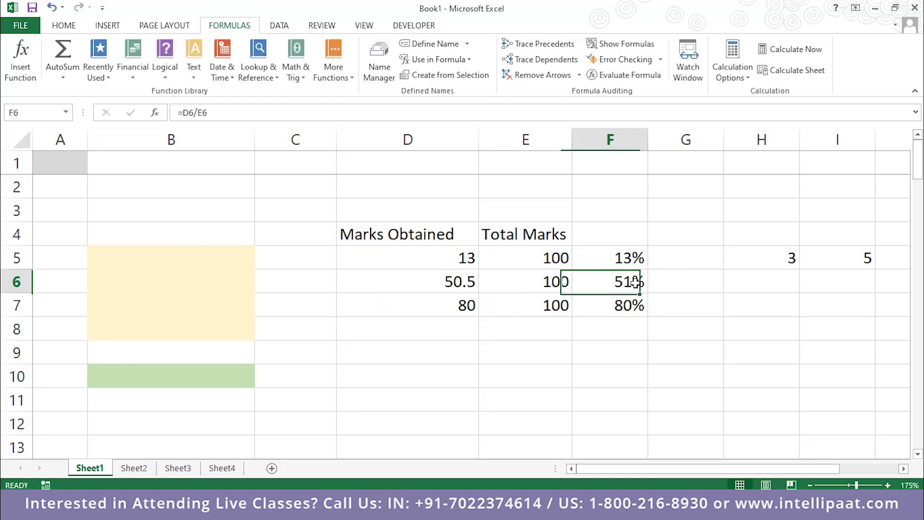
right_click(595, 288)
left_click(633, 230)
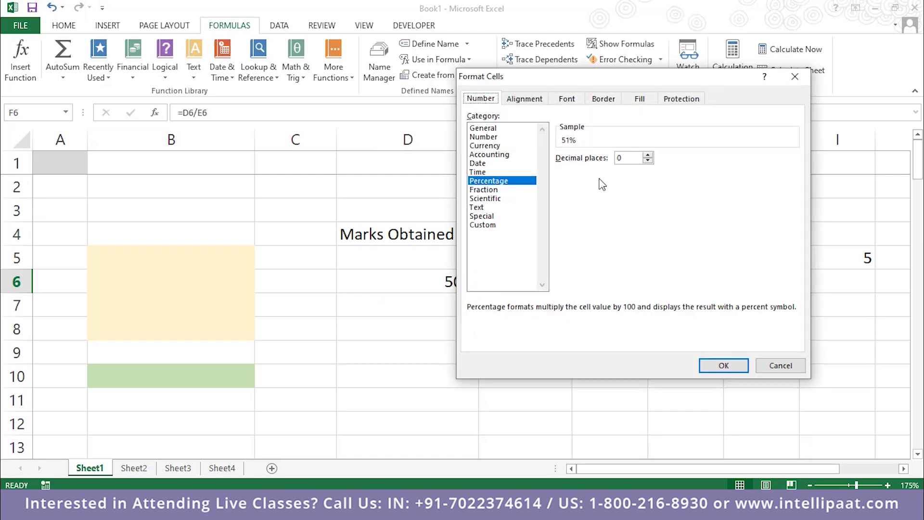
left_click(648, 156)
left_click(648, 156)
left_click(723, 365)
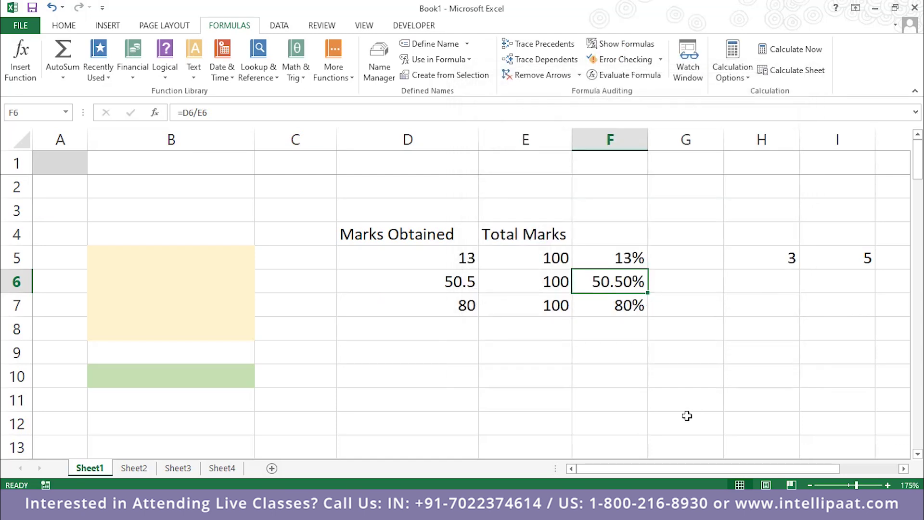
left_click(630, 401)
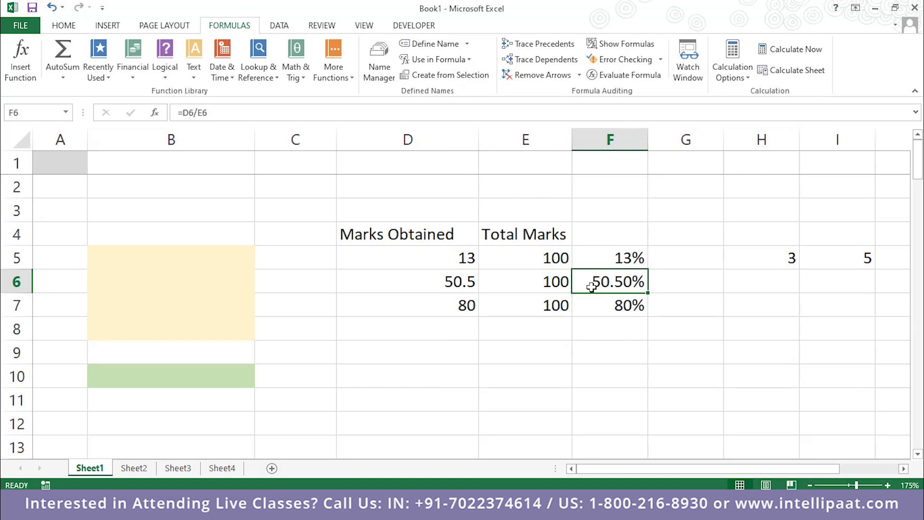